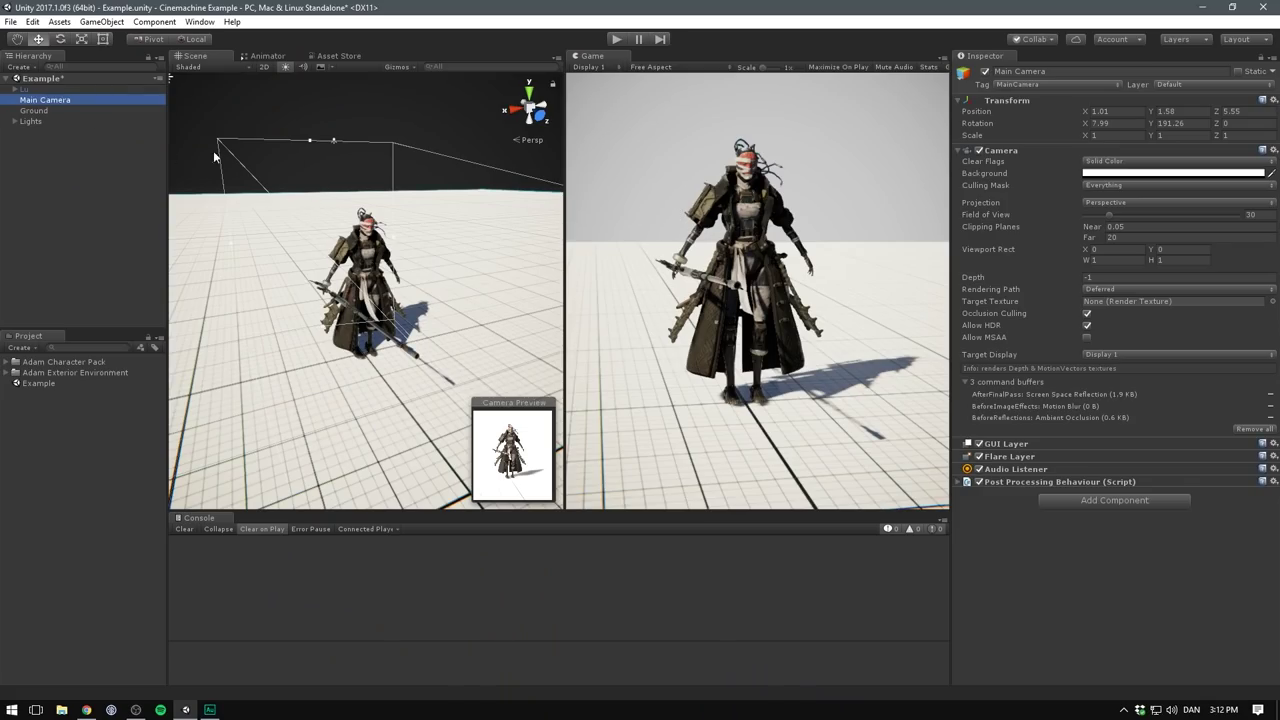
Open the Asset Store and search it for Cinemachine.
left_click(357, 180)
double_click(63, 99)
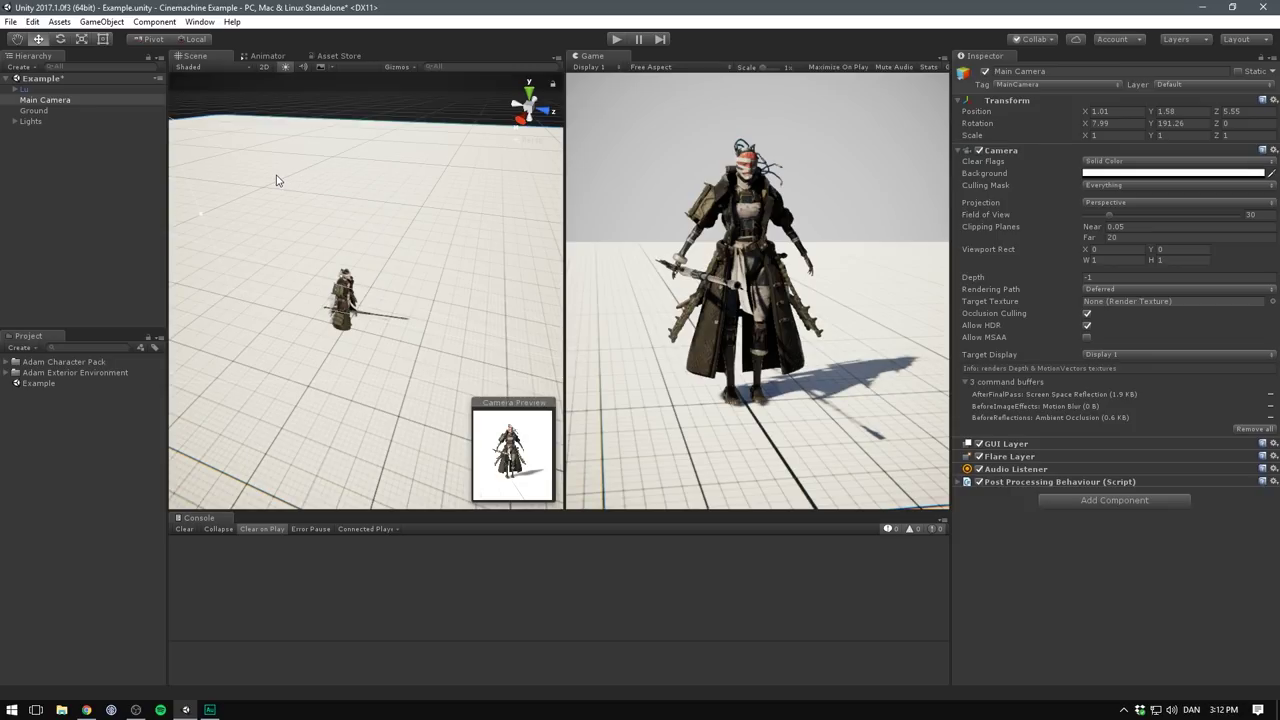
left_click(199, 21)
left_click(228, 222)
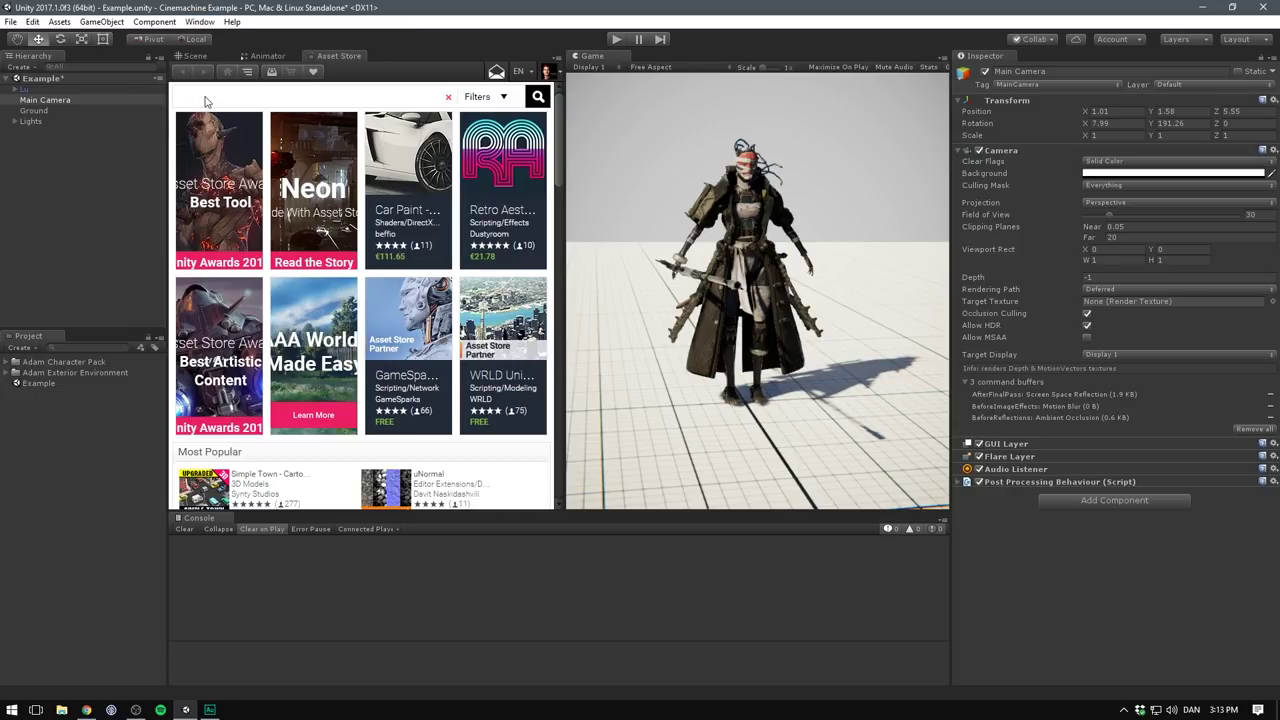
left_click(207, 100)
type("cinemachi")
key("Return")
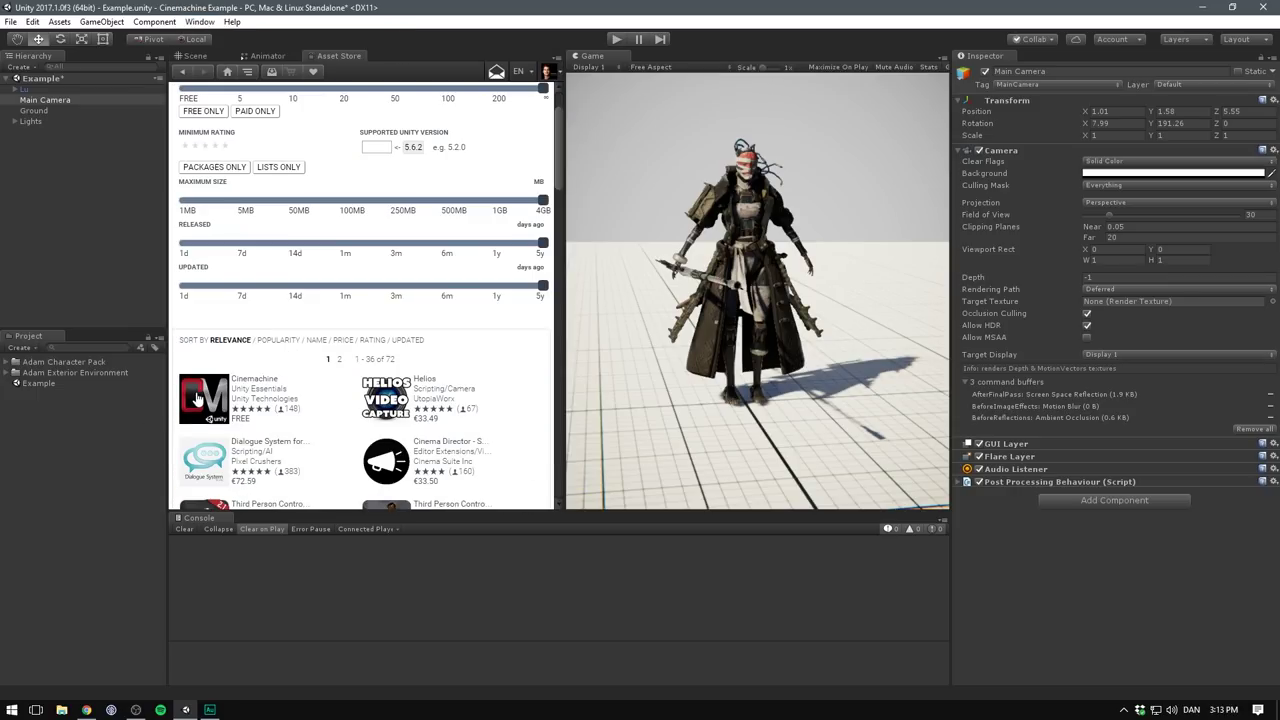
Import the free Cinemachine package by Unity Technologies into the project and return to the Scene view.
left_click(200, 386)
left_click(212, 379)
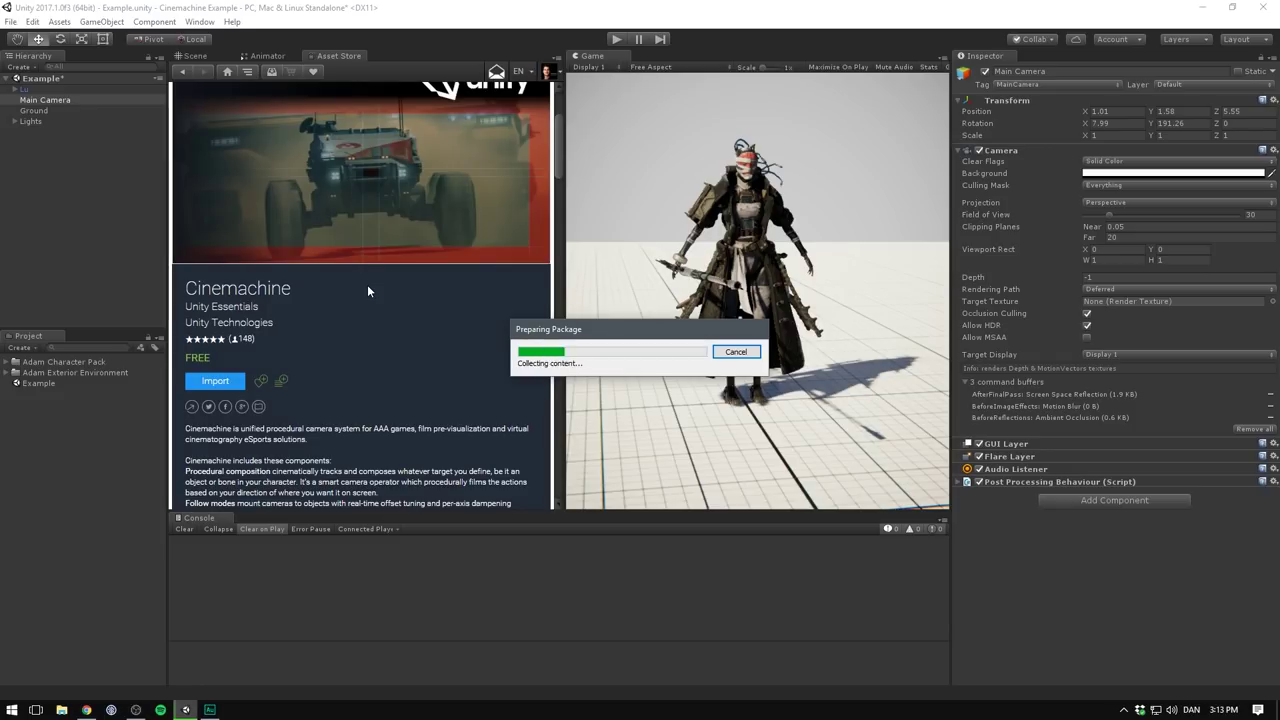
left_click(701, 526)
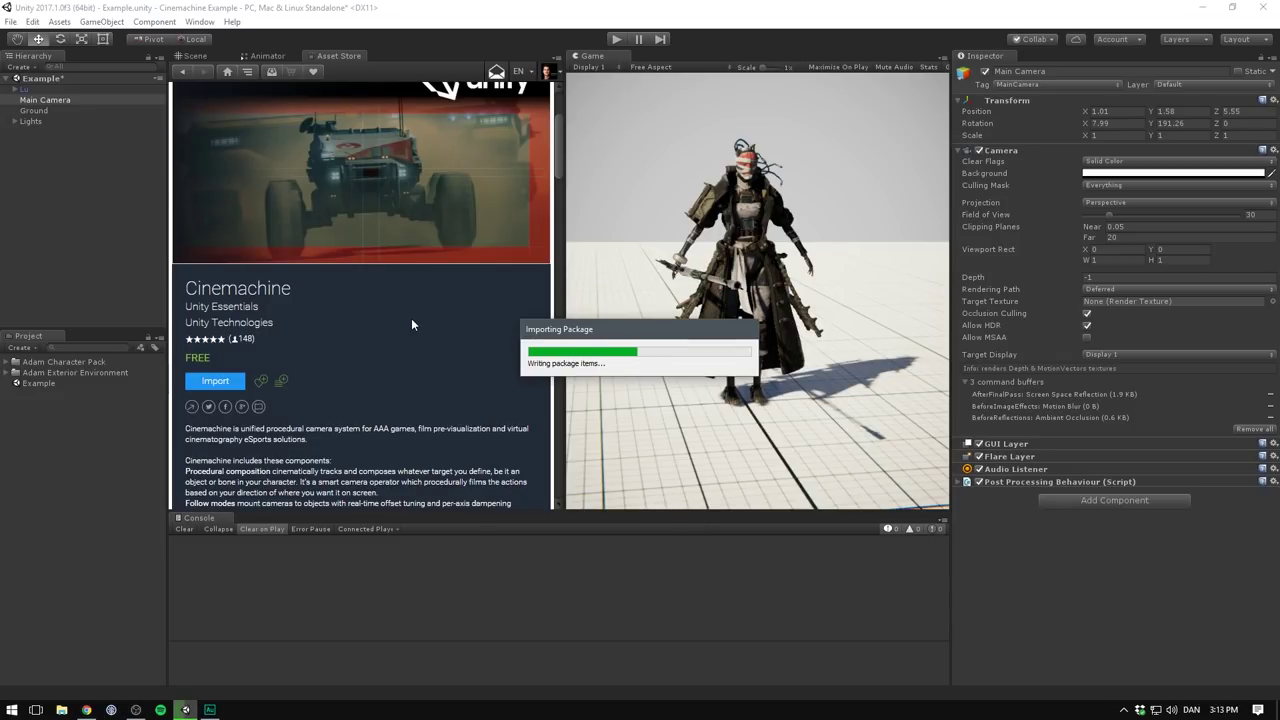
left_click(195, 56)
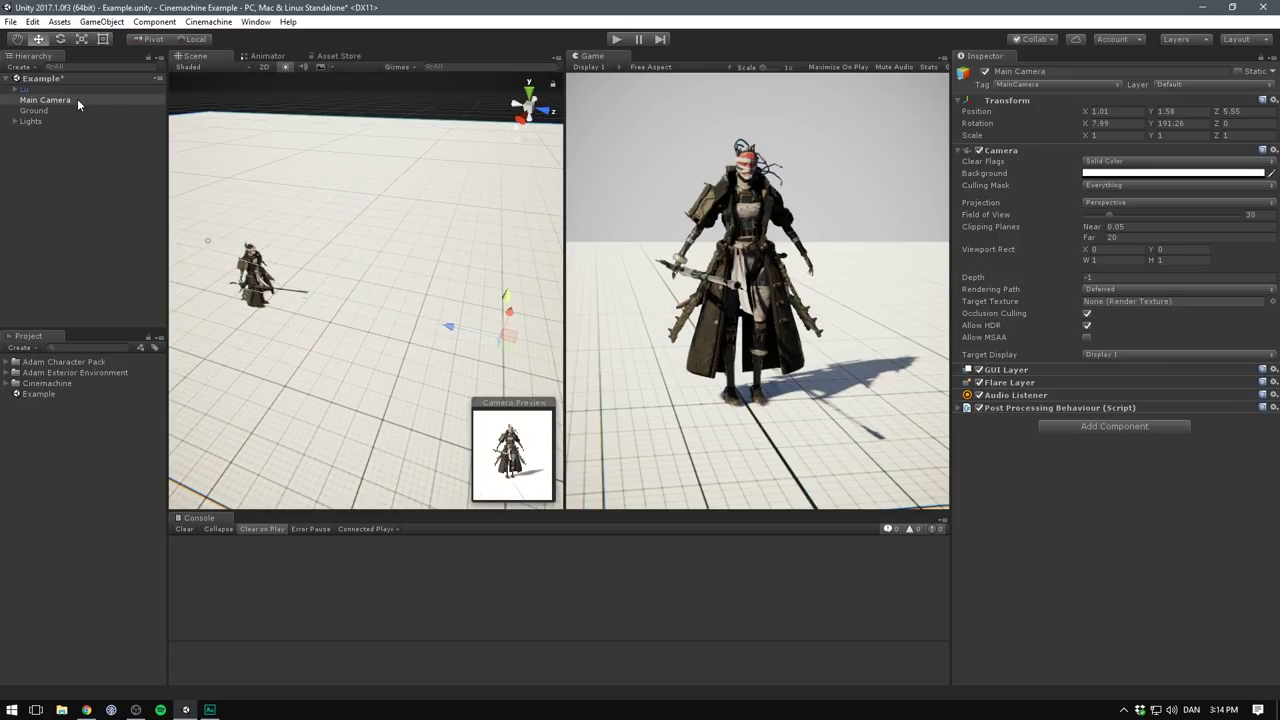
Add a CinemachineBrain component to the Main Camera.
left_click(1084, 512)
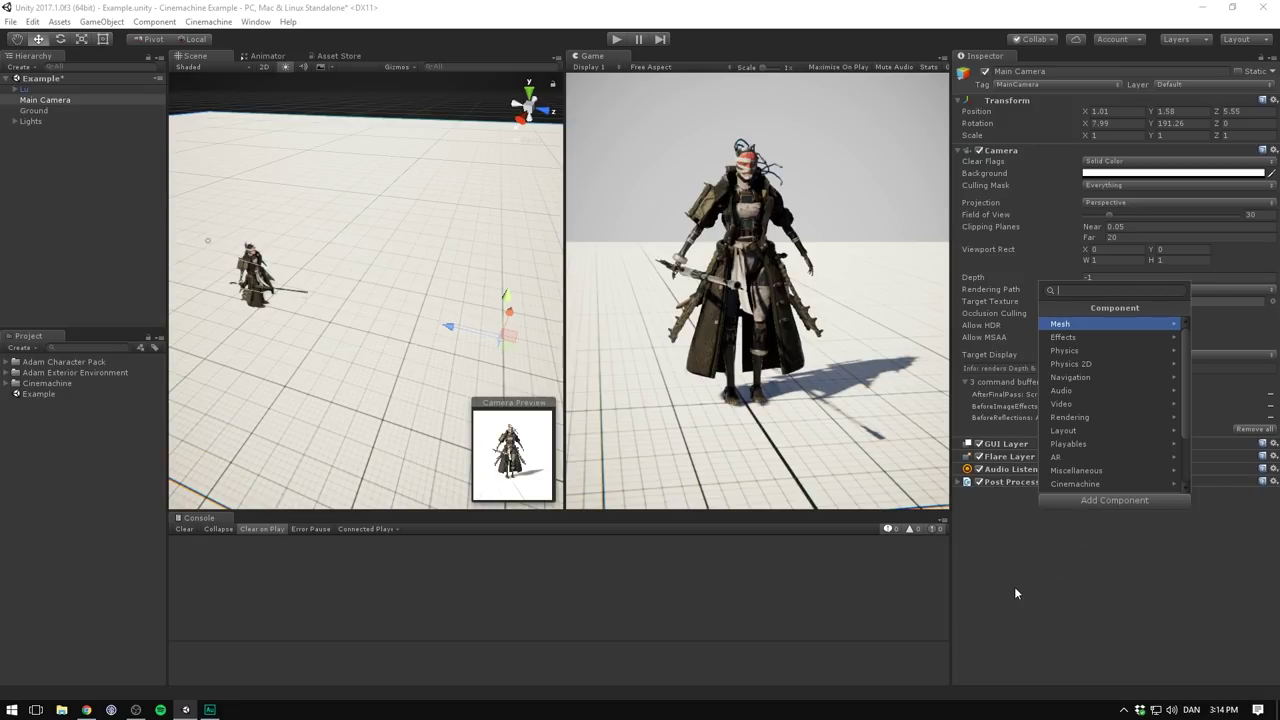
scroll(1096, 446, "down", 2)
left_click(1086, 444)
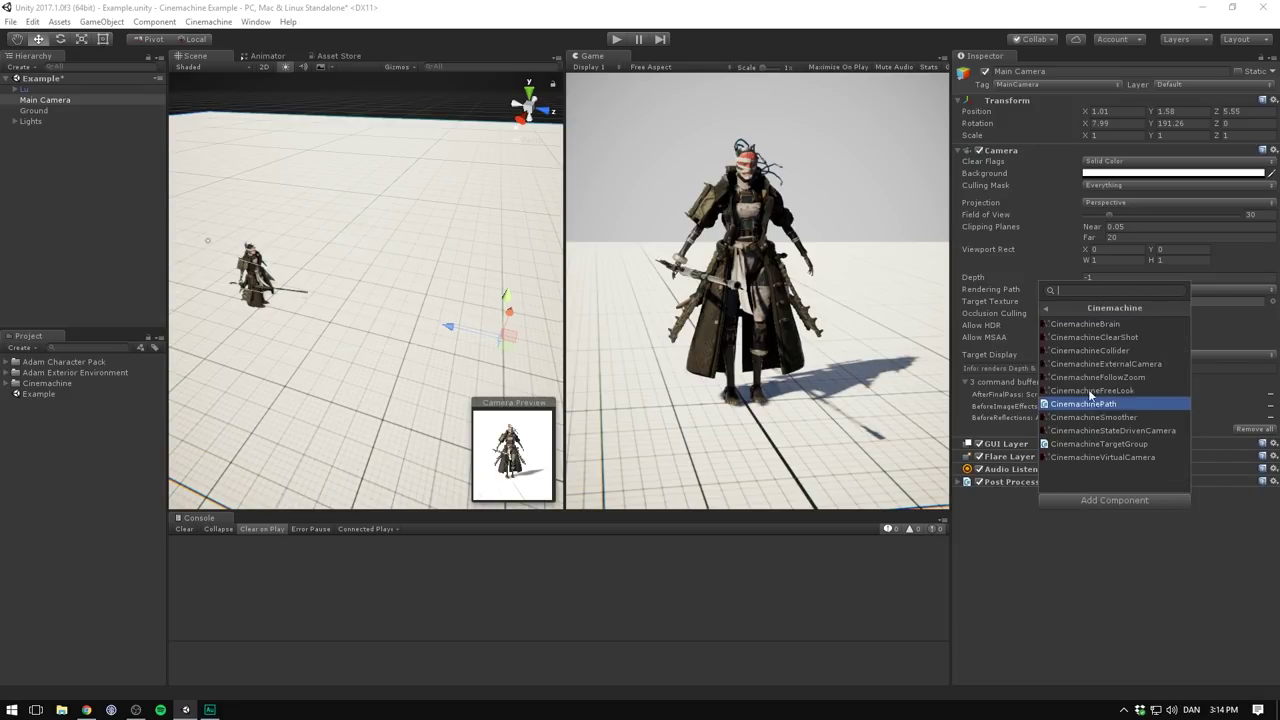
left_click(1122, 325)
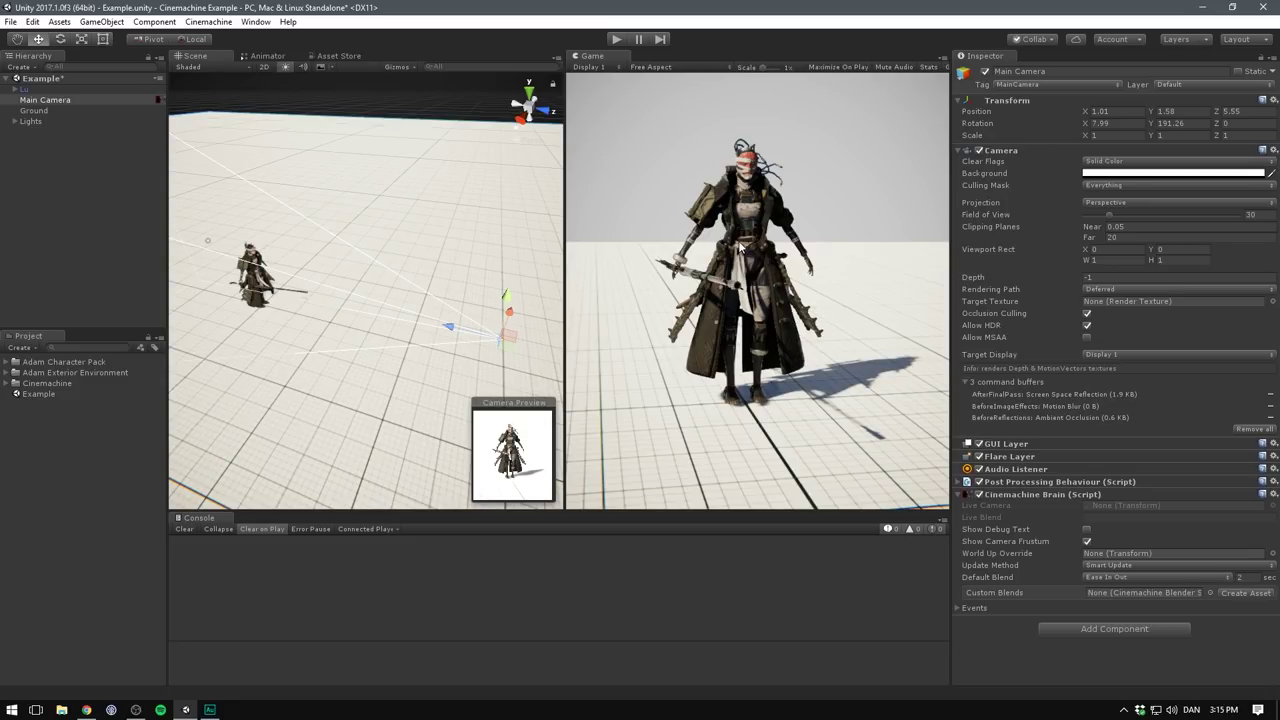
Create a Cinemachine virtual camera and select it in the scene hierarchy.
left_click(317, 209)
left_click(213, 23)
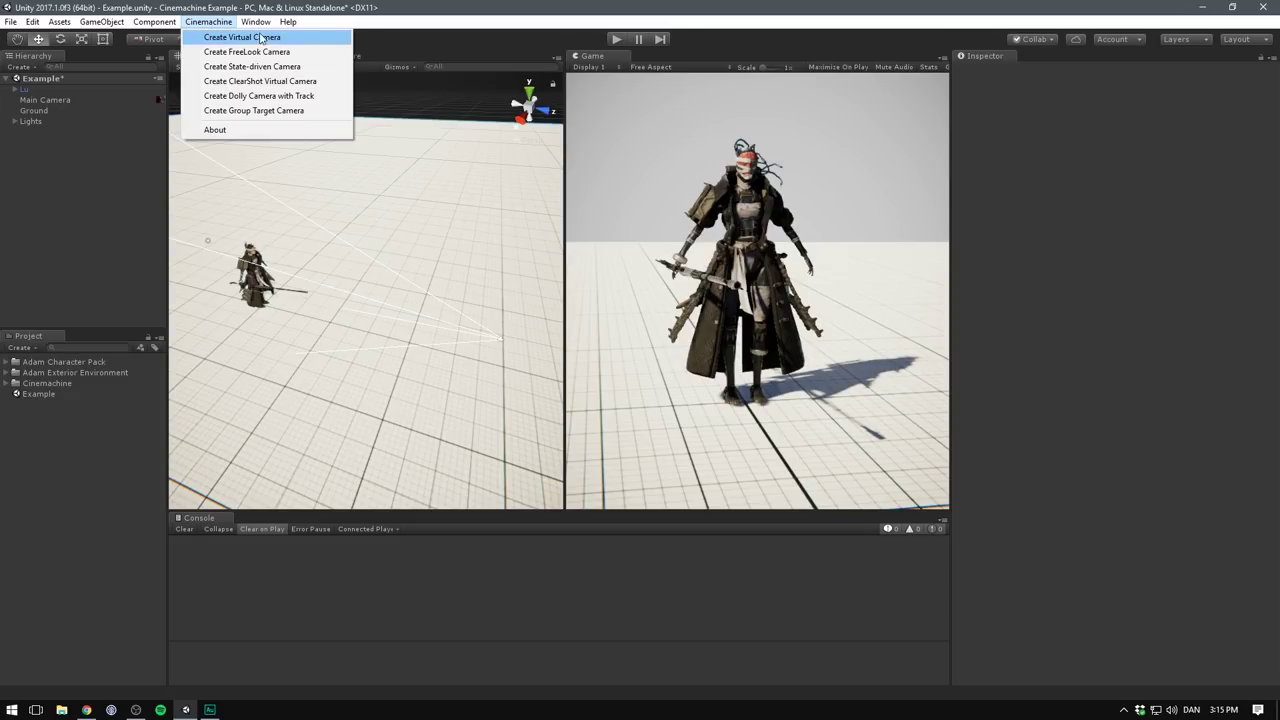
left_click(290, 38)
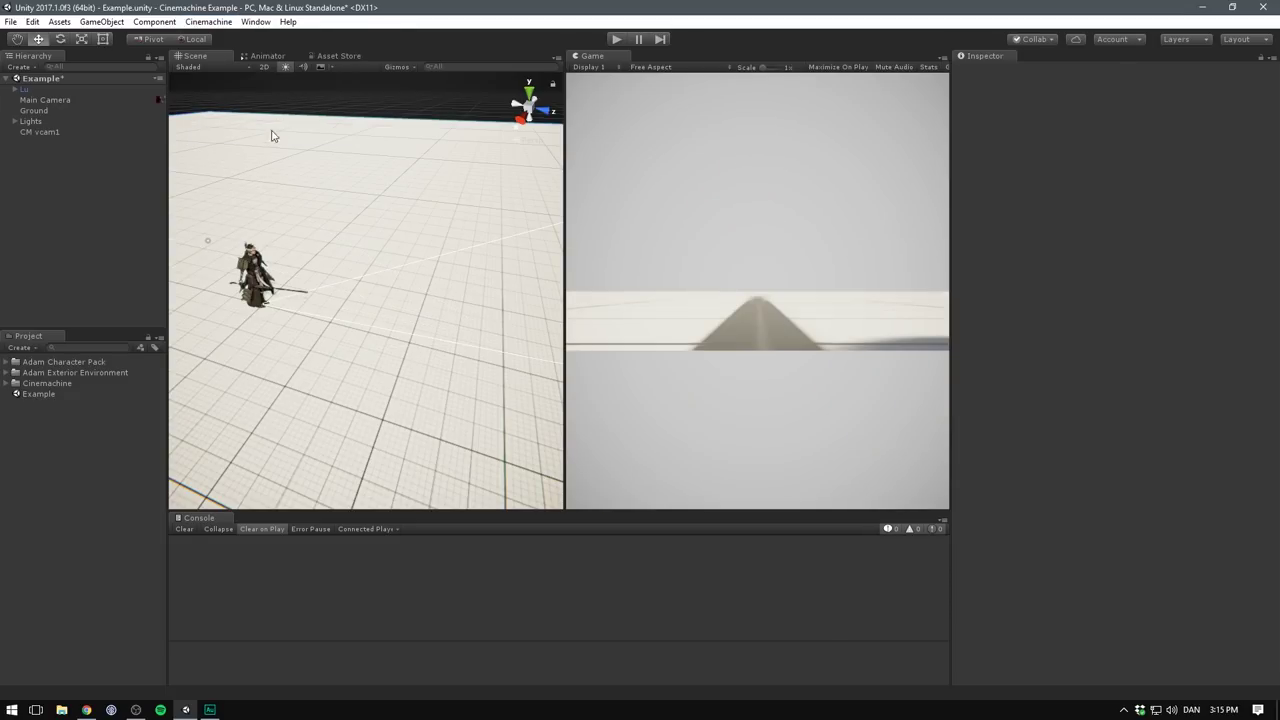
left_click(42, 132)
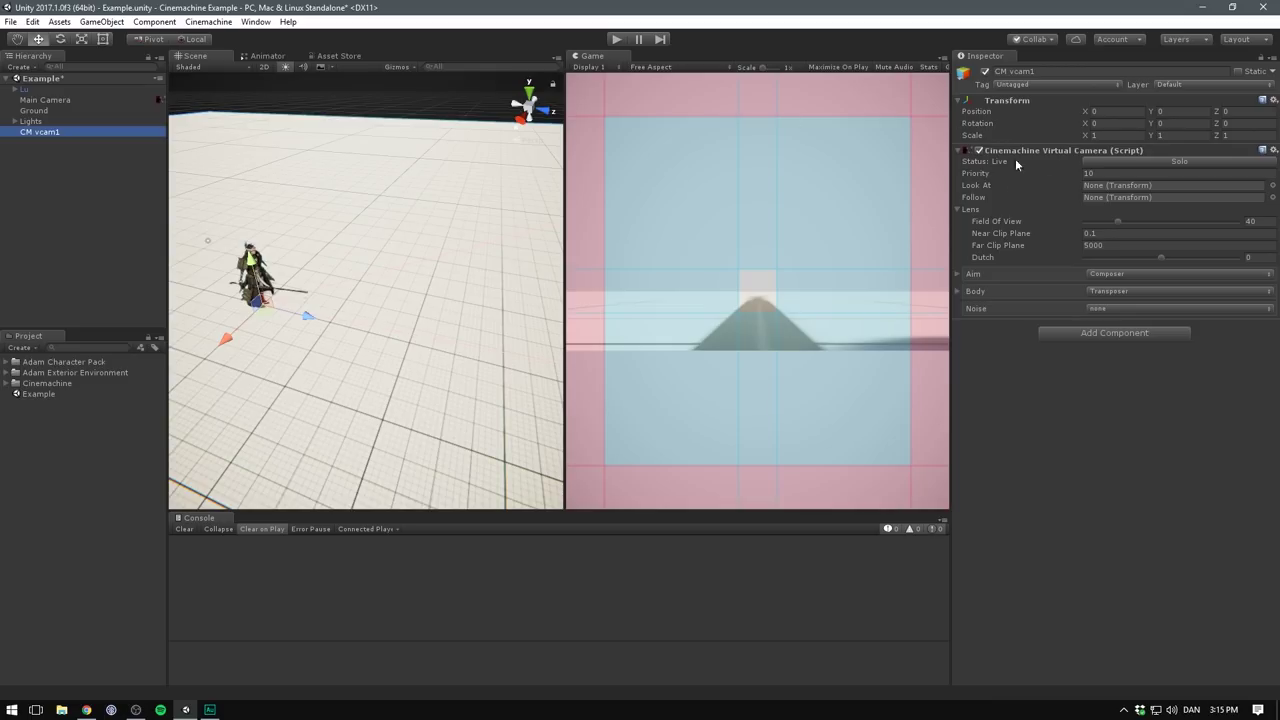
Place CM vcam1 in front of the character at about Y 1.44, Z 2.29, with its Y rotation set to 180.
key("f")
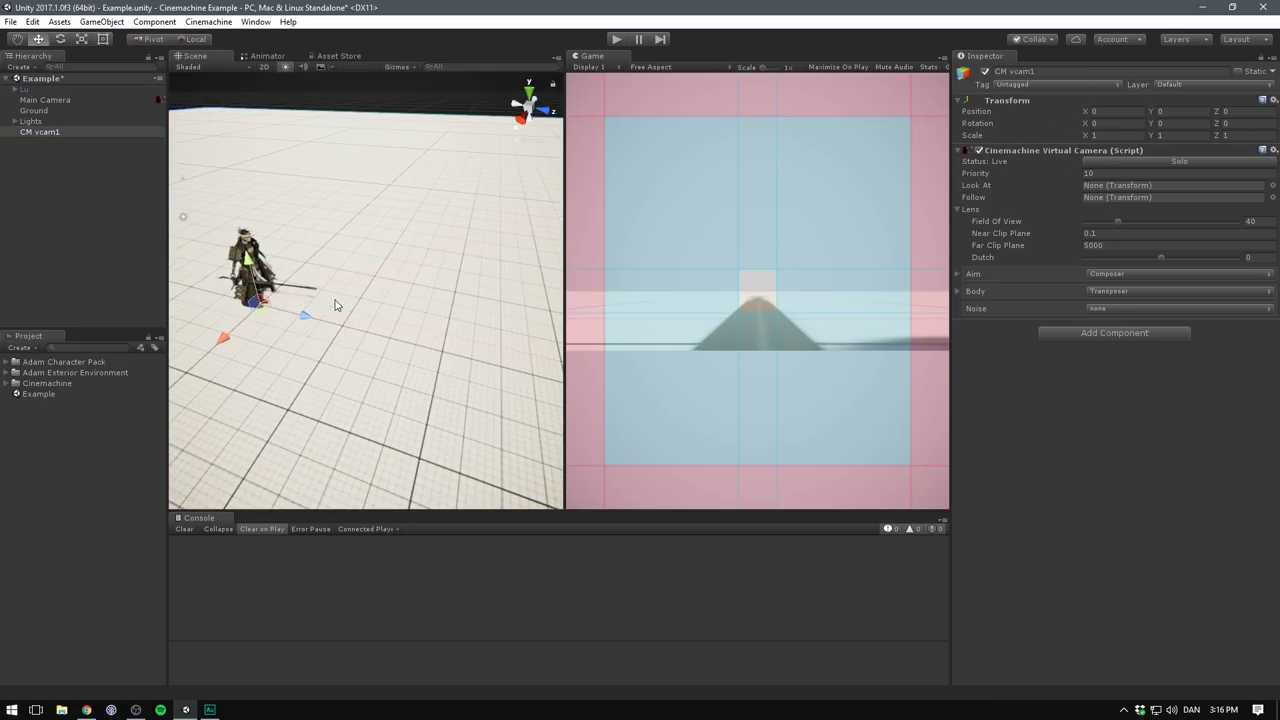
left_click_drag(410, 300, 498, 212)
left_click(1180, 123)
type("180")
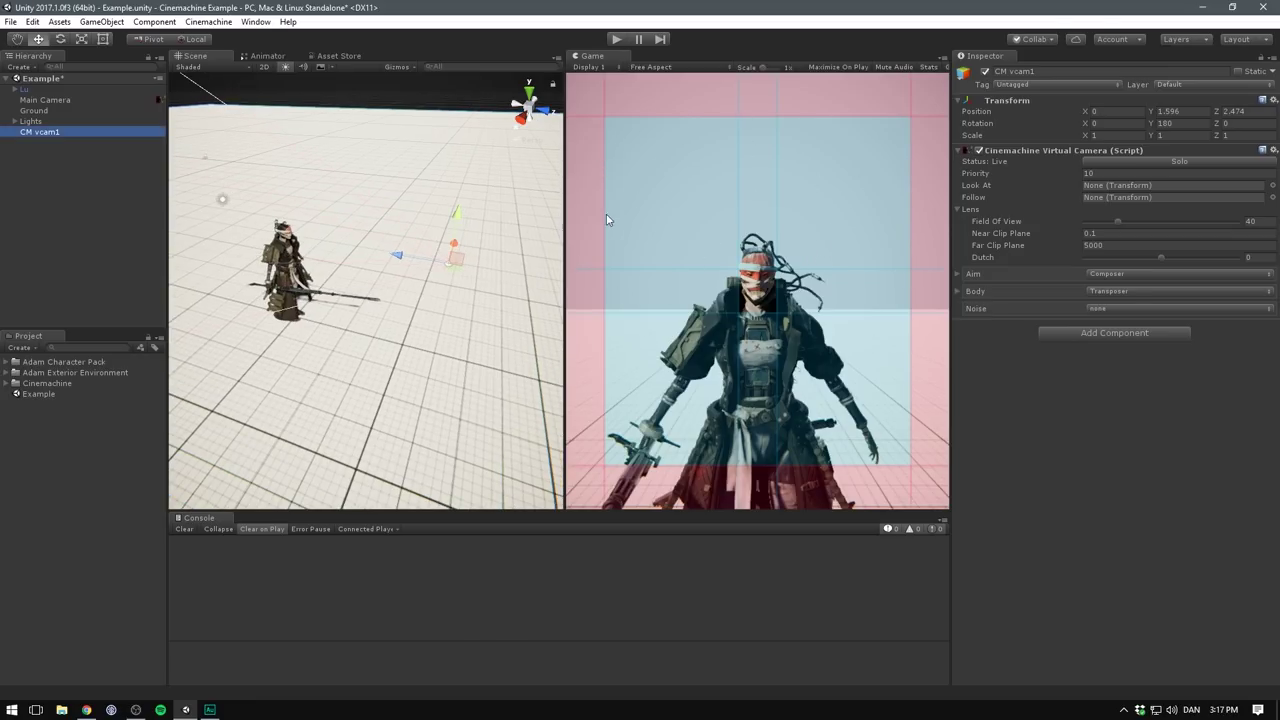
left_click_drag(410, 258, 402, 253)
left_click_drag(446, 213, 447, 223)
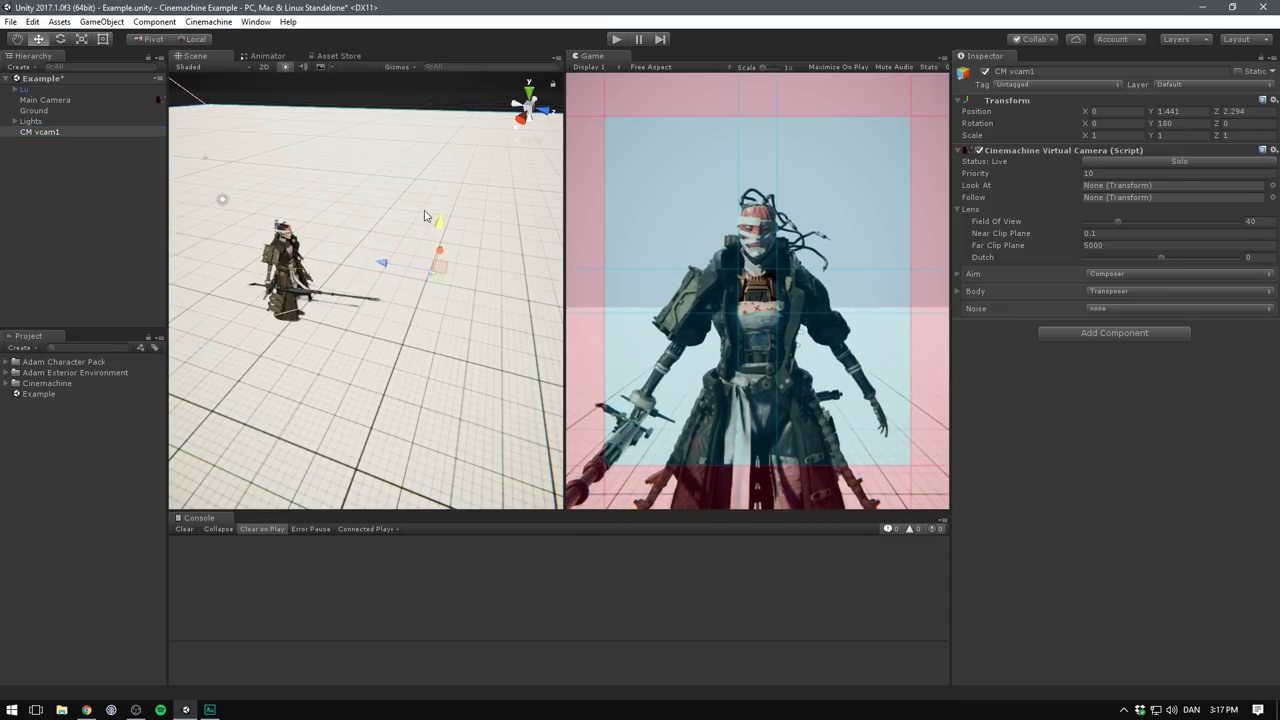
Compare the Main Camera's transform with CM vcam1 and test the static shot in Play mode.
left_click(58, 100)
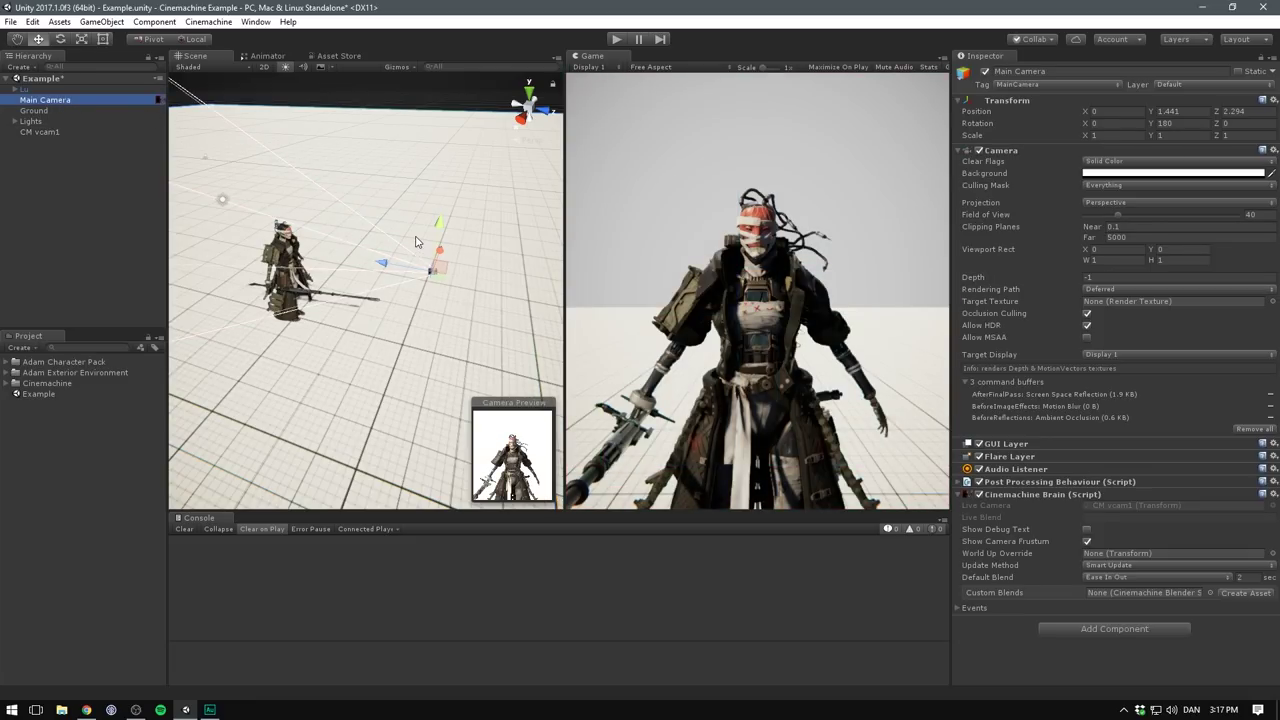
left_click(71, 132)
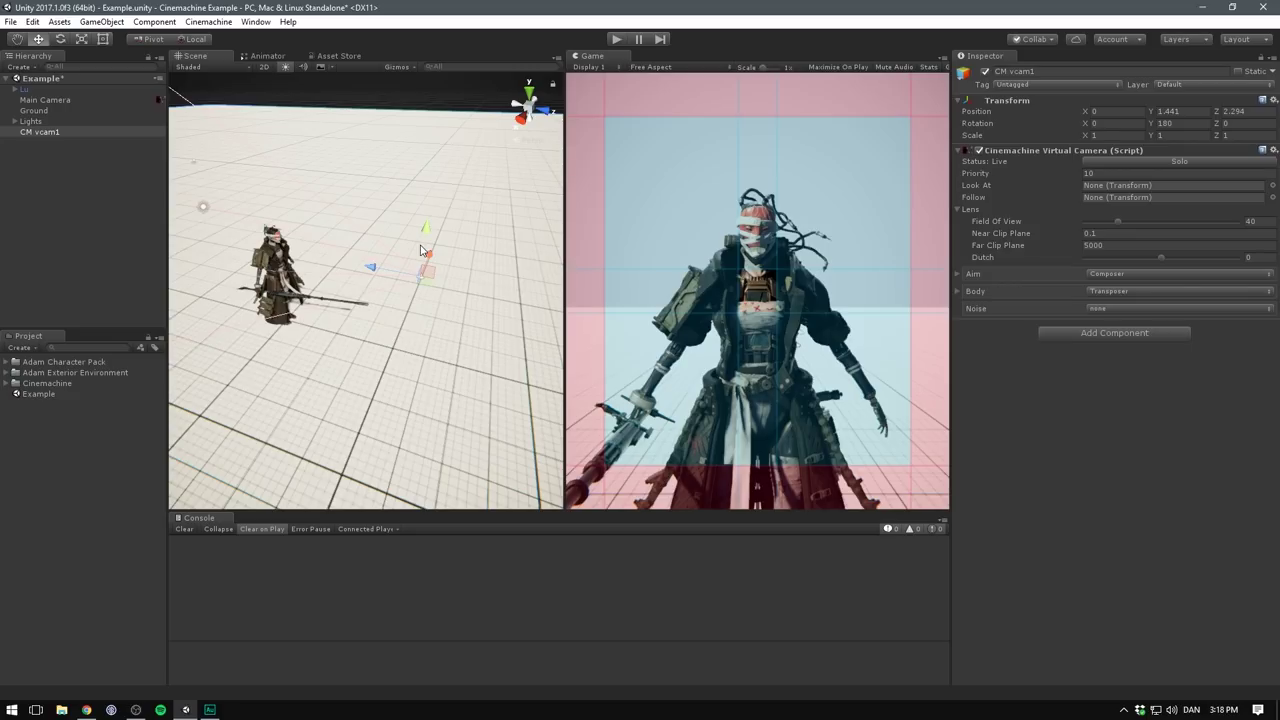
key("ctrl+p")
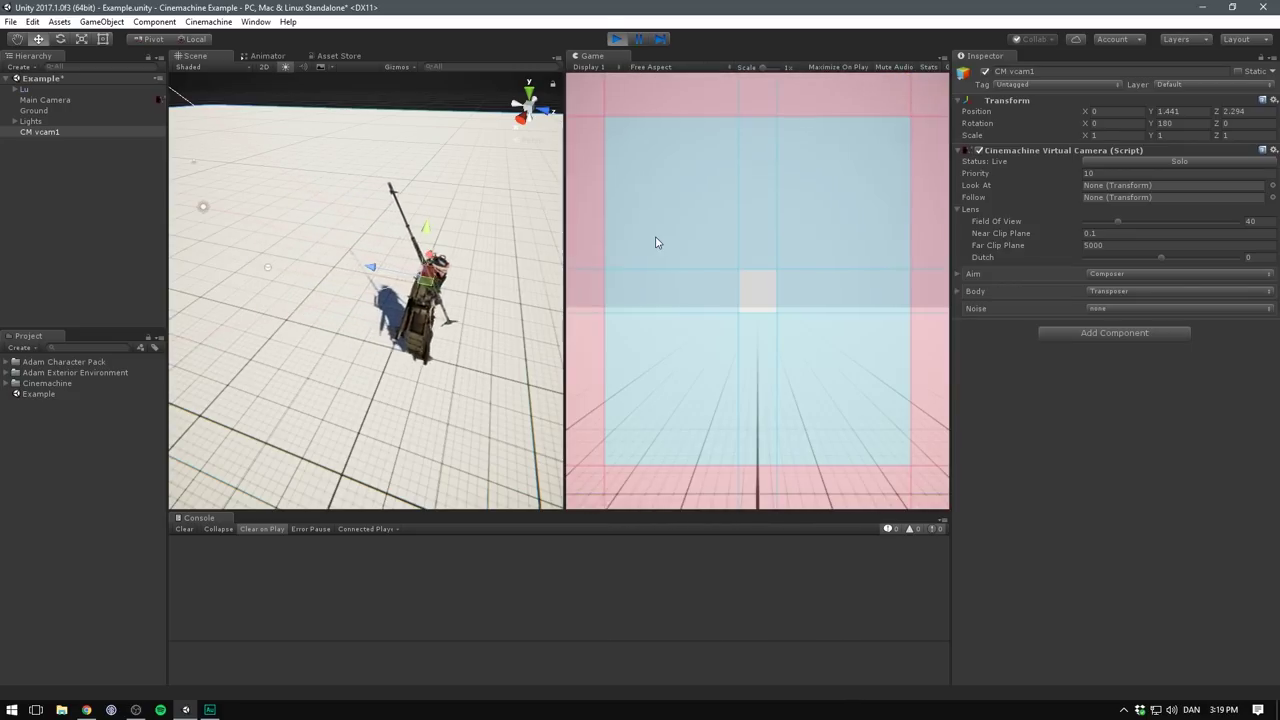
key("ctrl+p")
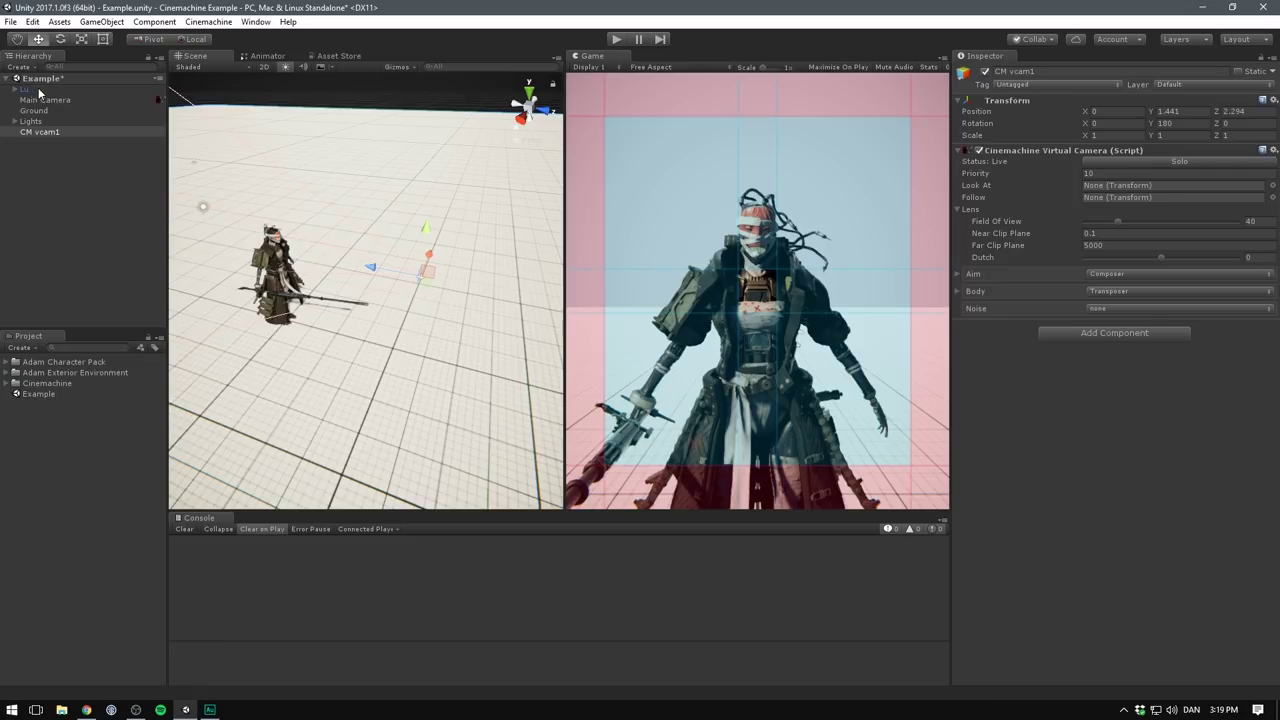
Assign the Lu character as the Follow target of CM vcam1.
left_click_drag(1073, 197, 1120, 205)
middle_click_drag(373, 205, 432, 217)
scroll(478, 223, "down", 5)
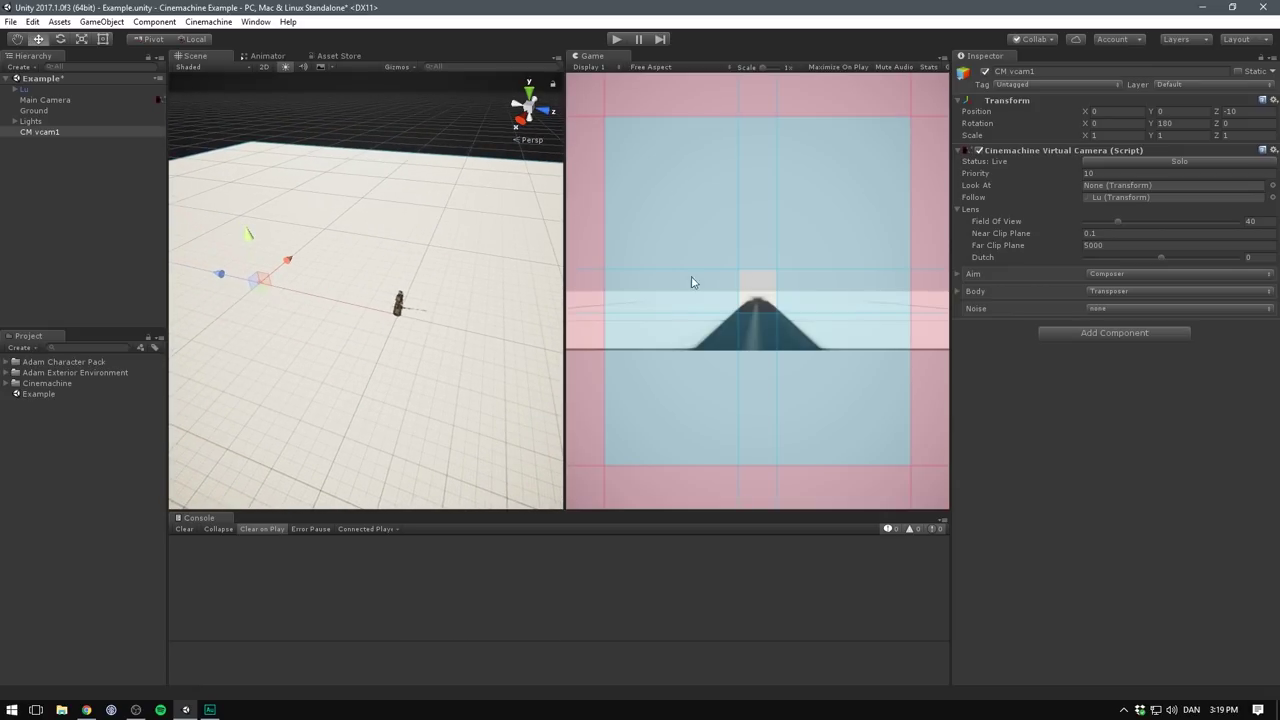
Set CM vcam1's follow offset to Y 1.38 and Z 2.34 and test the following shot in Play mode.
left_click(975, 291)
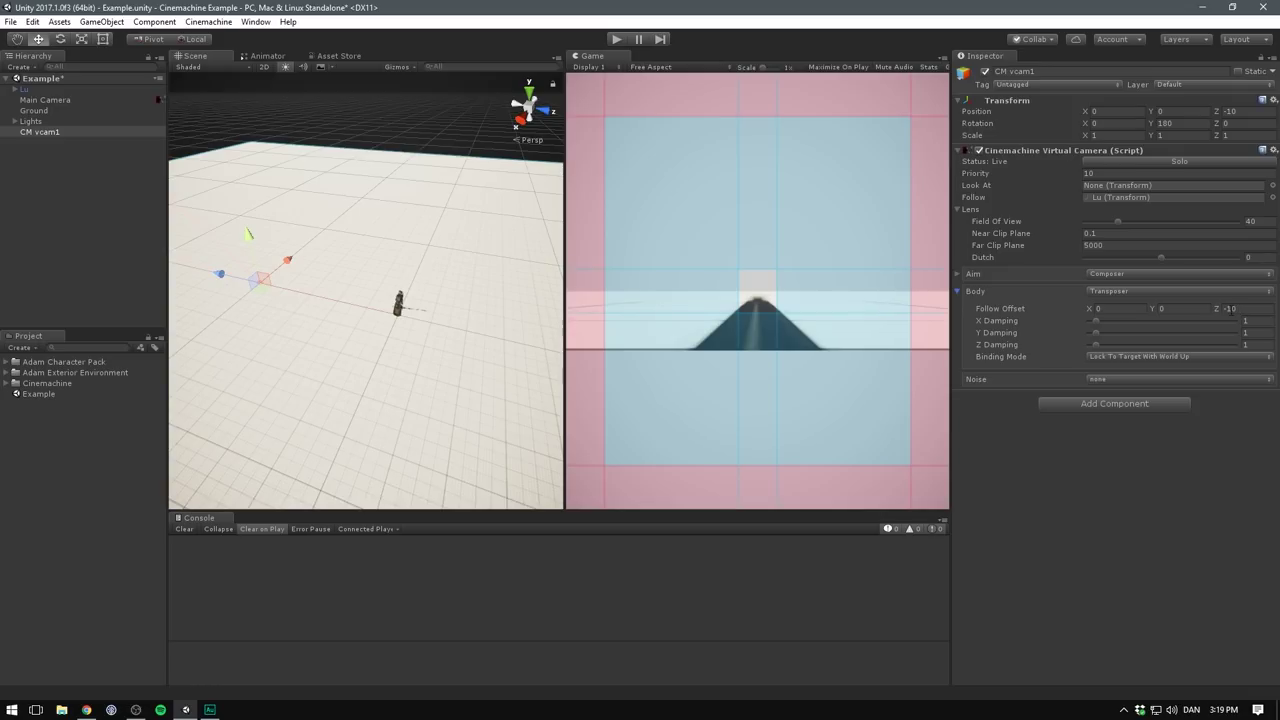
left_click_drag(1215, 309, 275, 314)
left_click_drag(1150, 309, 624, 48)
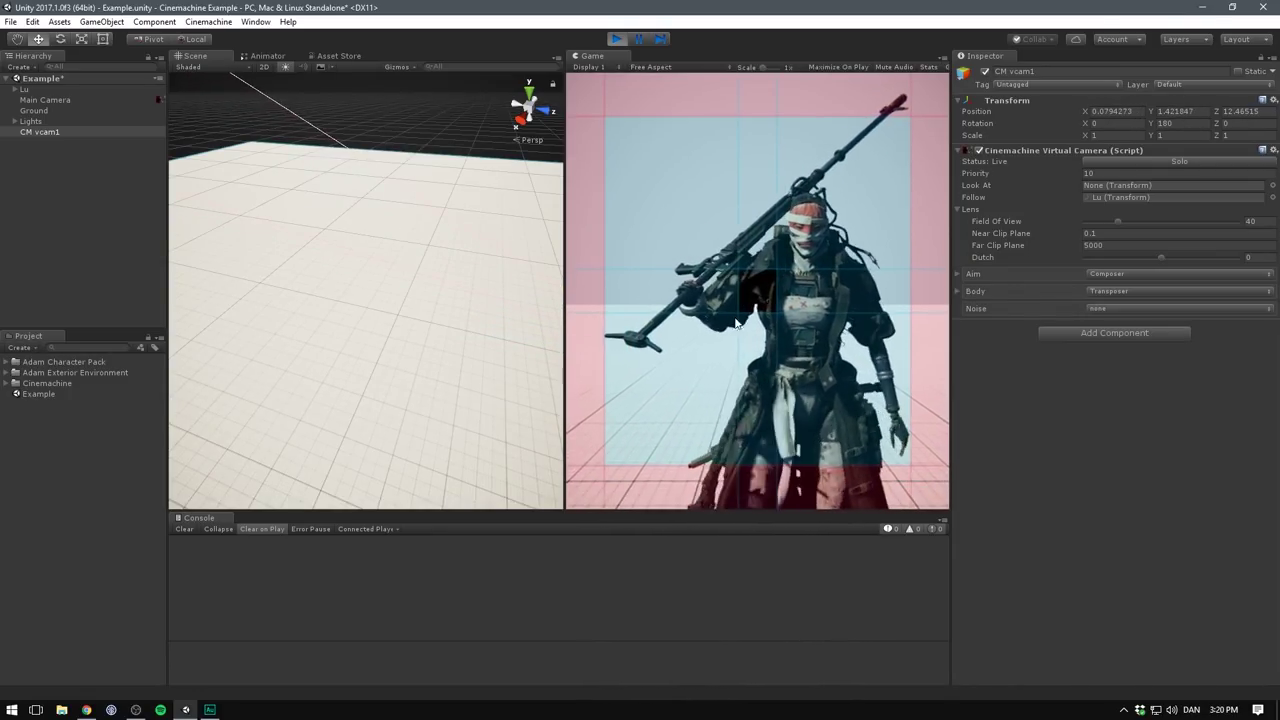
key("ctrl+p")
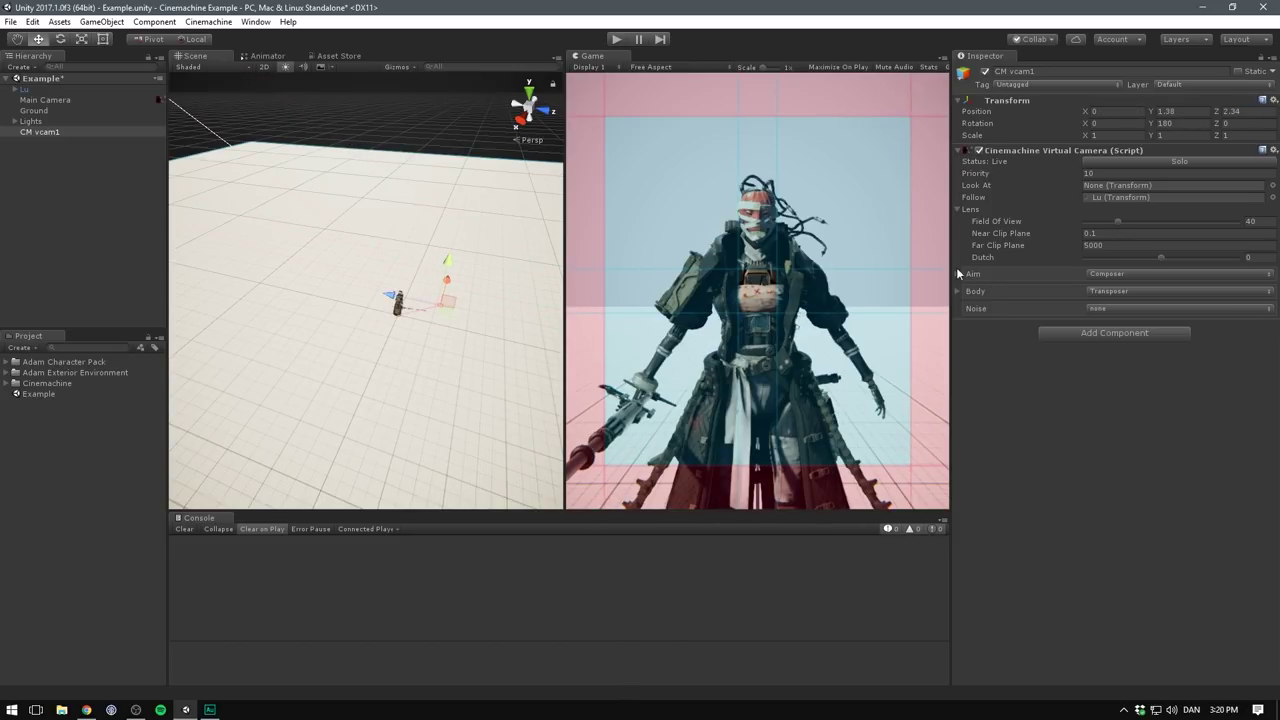
Set the X and Y damping of CM vcam1's Transposer body to 6.
left_click(972, 292)
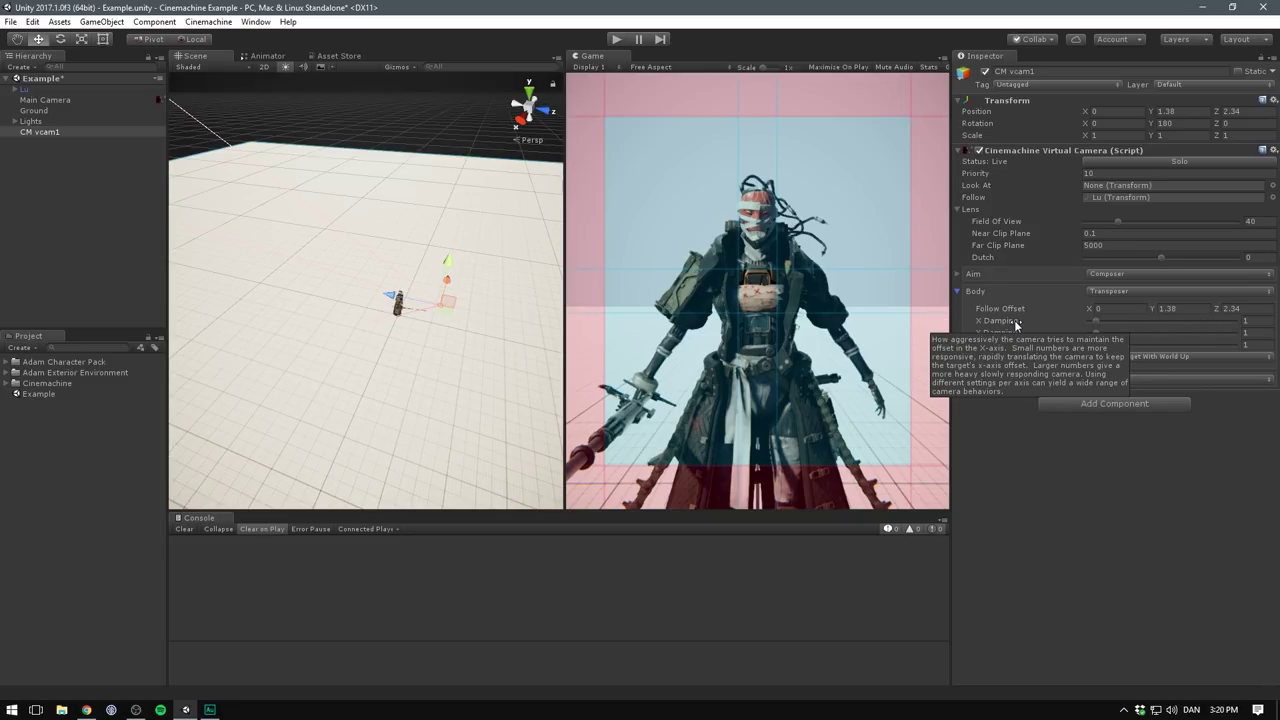
left_click_drag(1014, 320, 1080, 335)
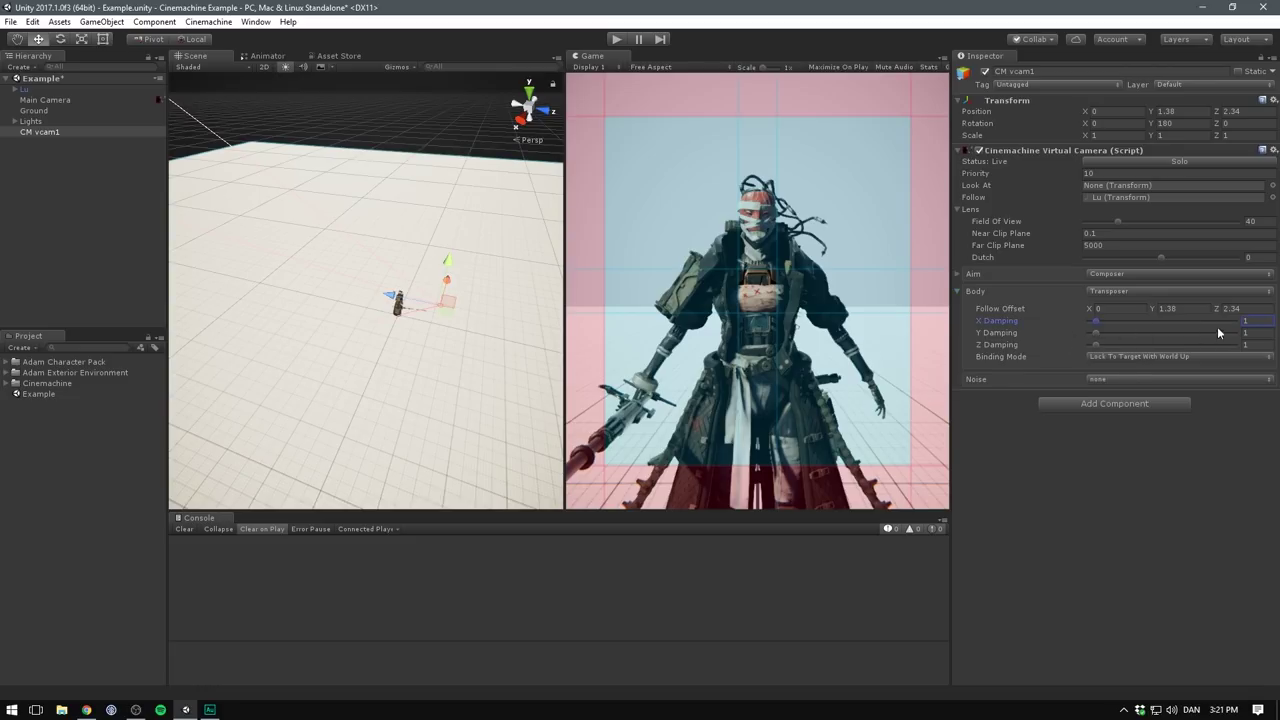
key("Tab")
type("6")
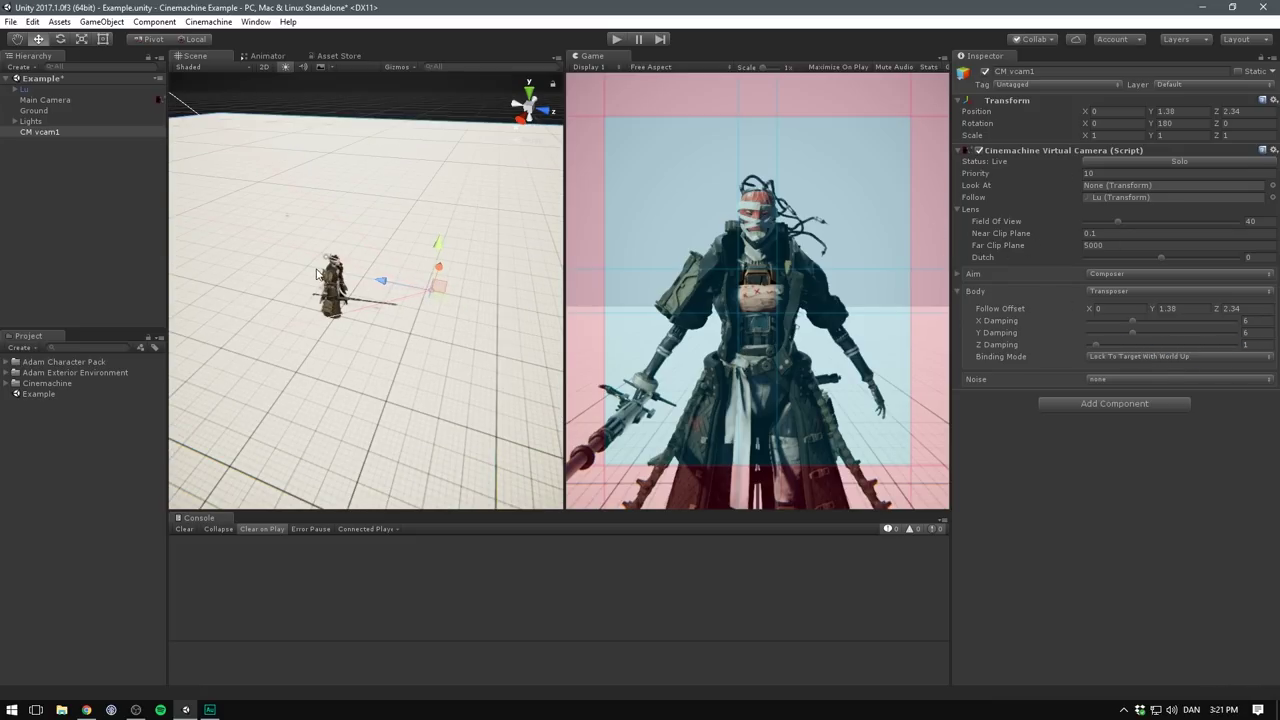
key("f")
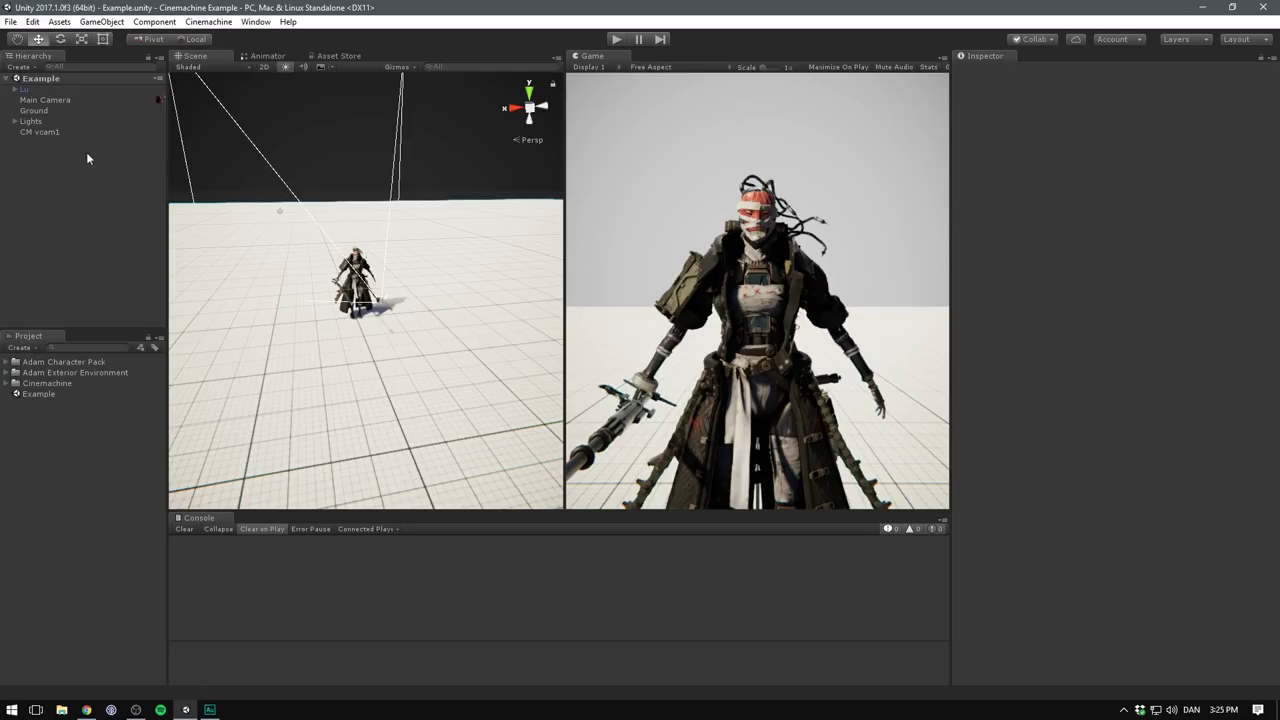
Create a second Cinemachine virtual camera in the scene.
left_click(48, 132)
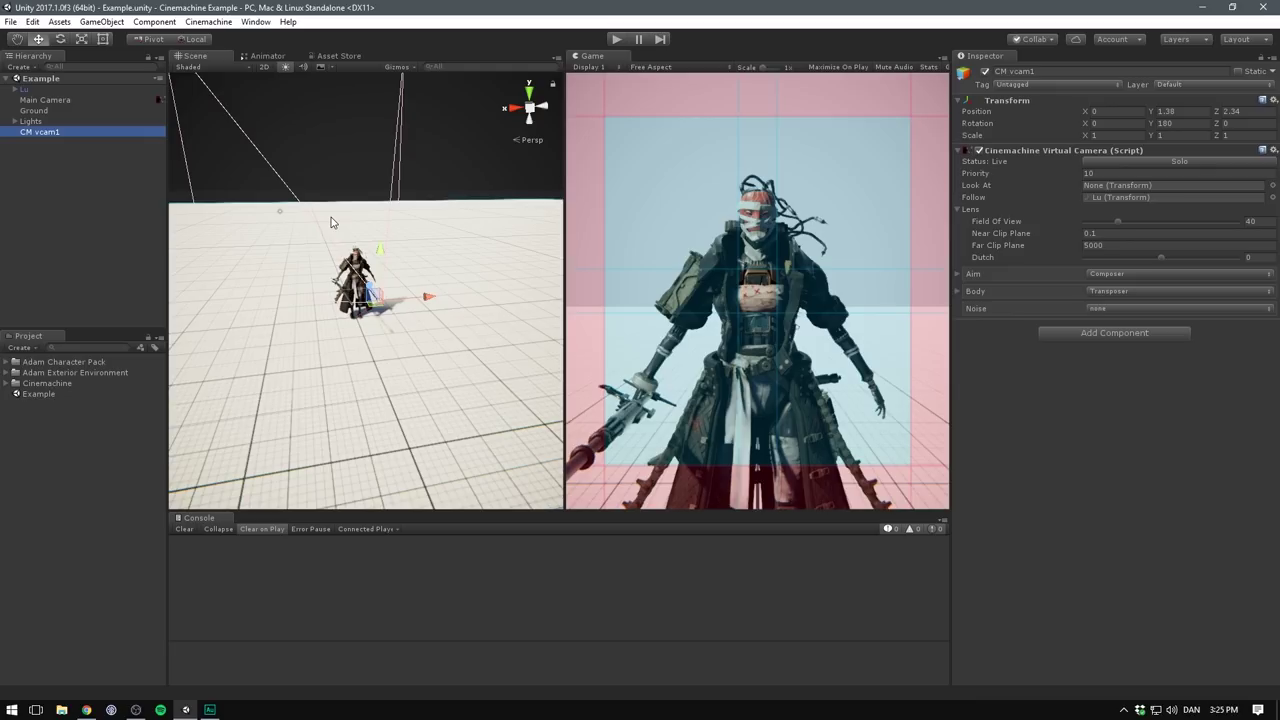
left_click(208, 21)
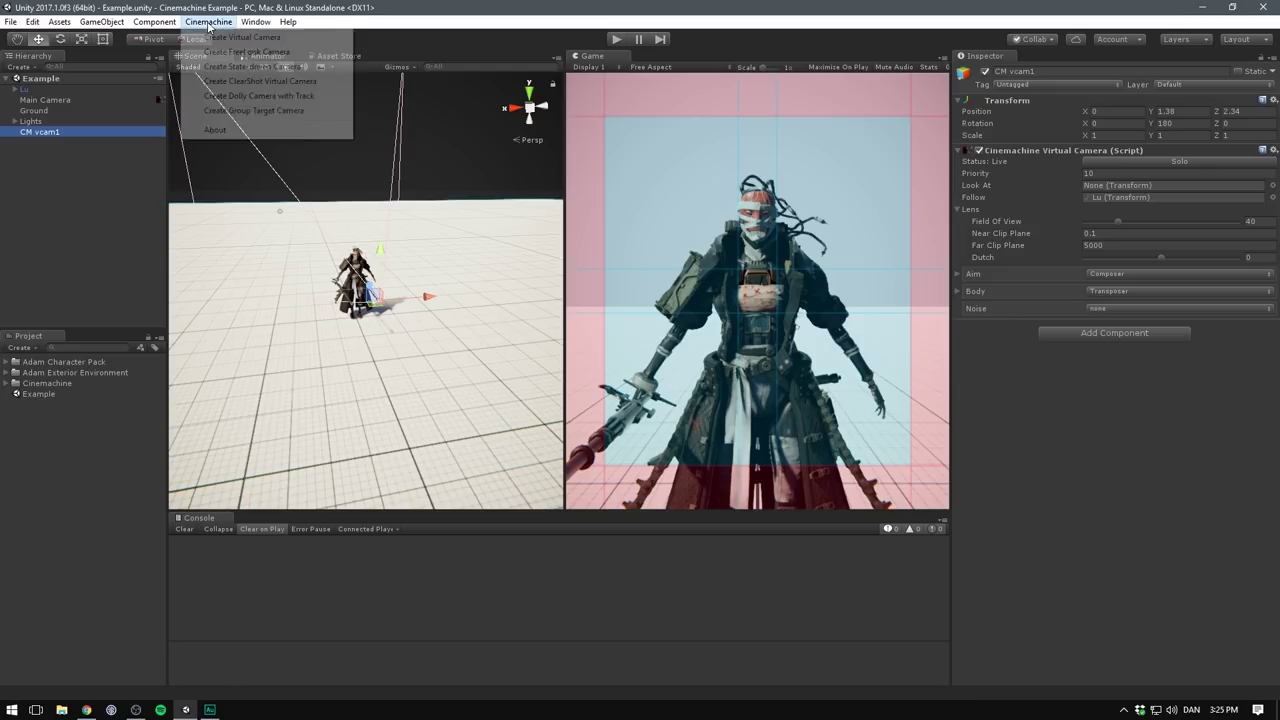
left_click(298, 42)
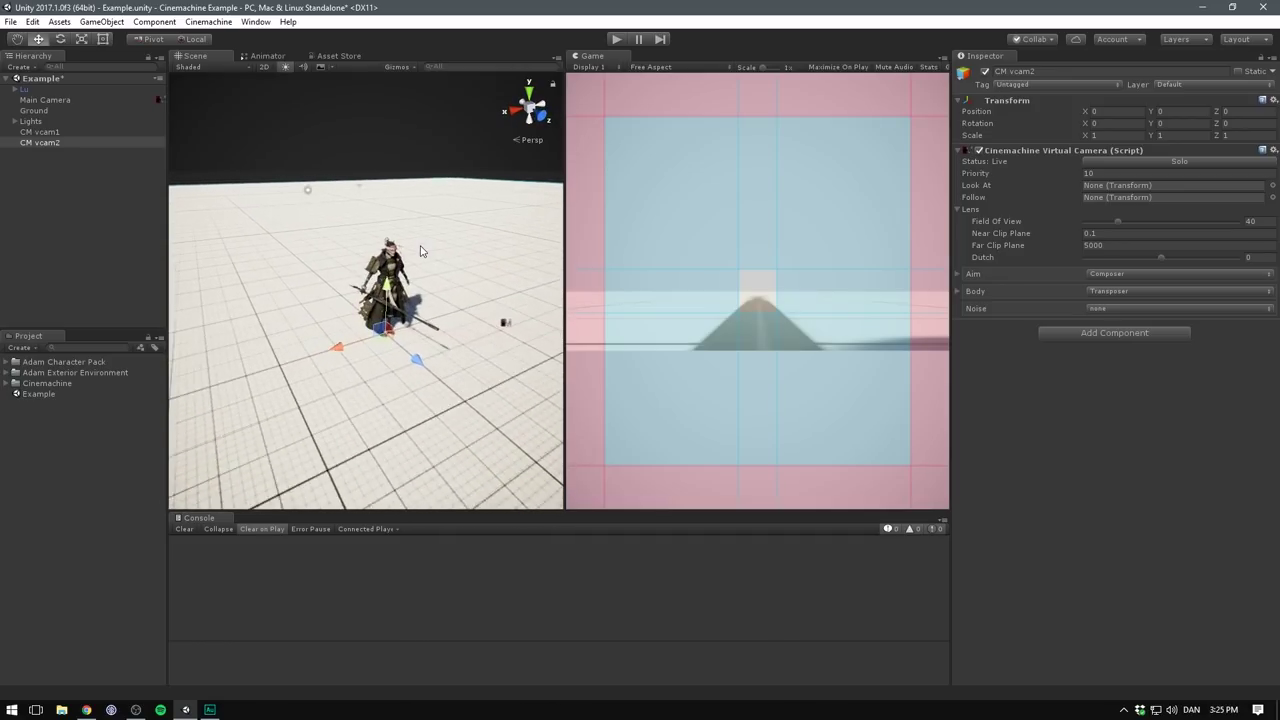
Frame the whole character from a low side angle and align CM vcam2 with that Scene view.
left_click_drag(420, 250, 412, 186, "alt")
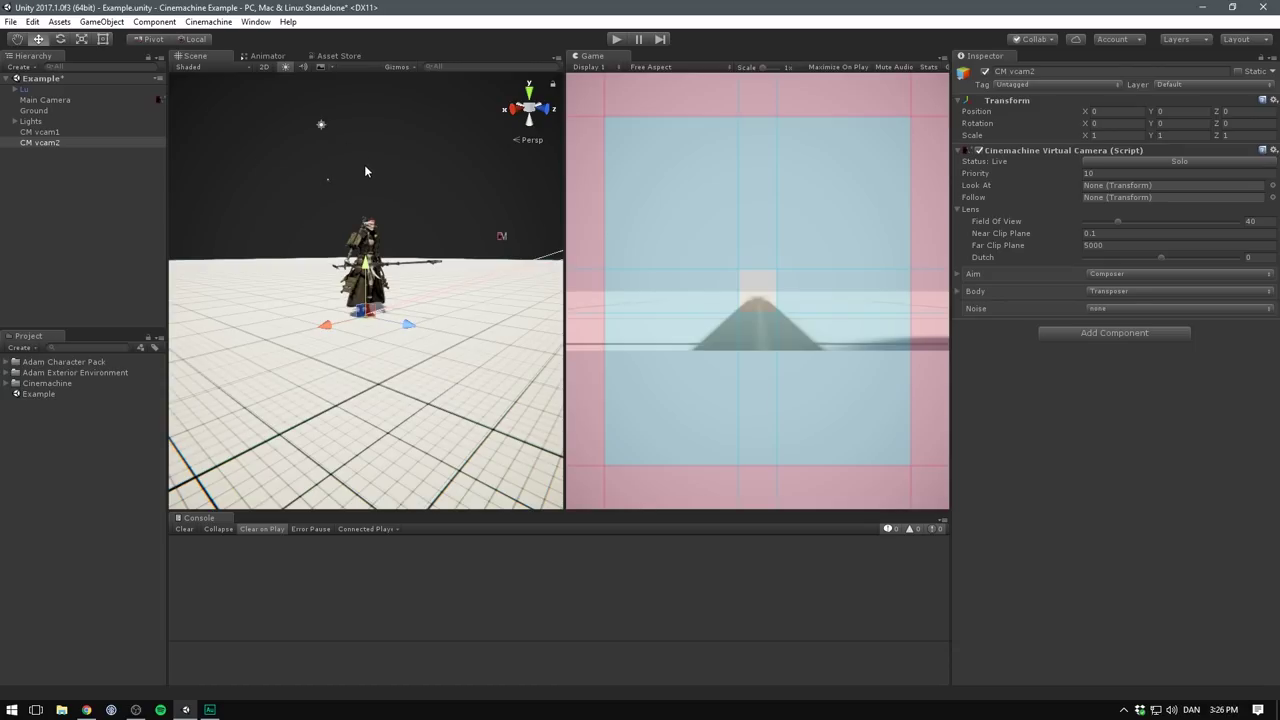
key("ctrl+shift+f")
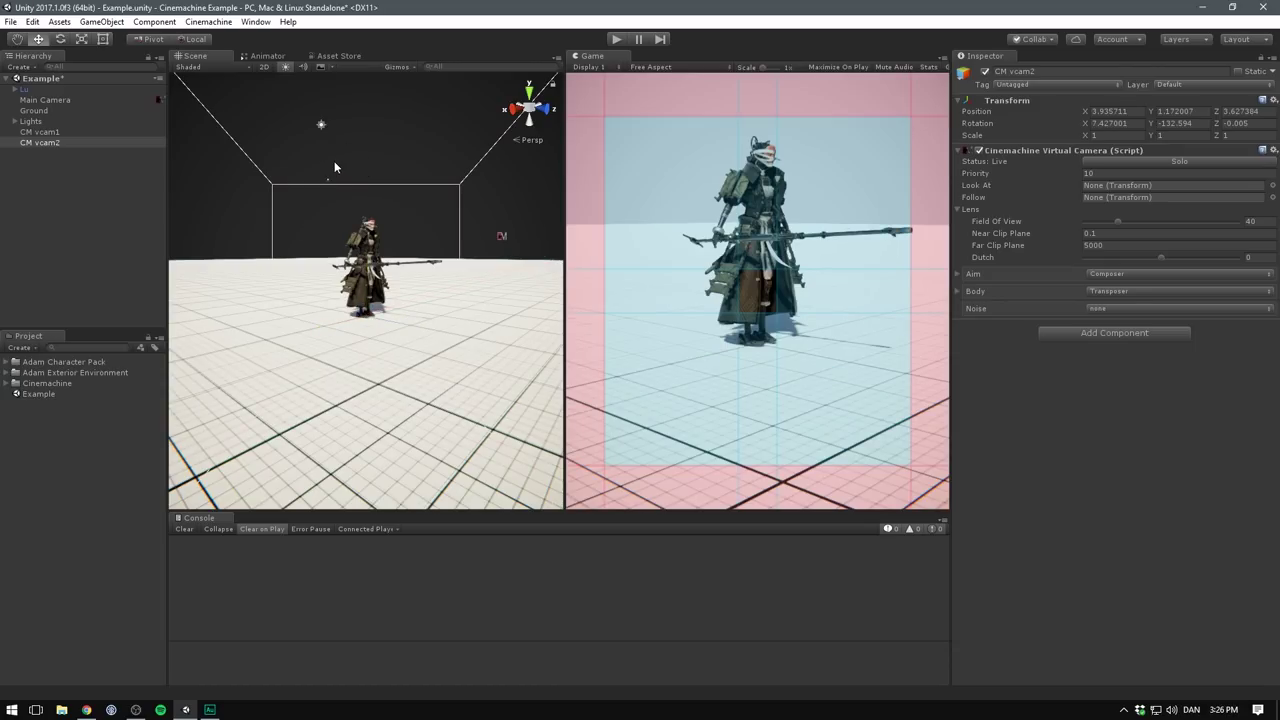
left_click(101, 21)
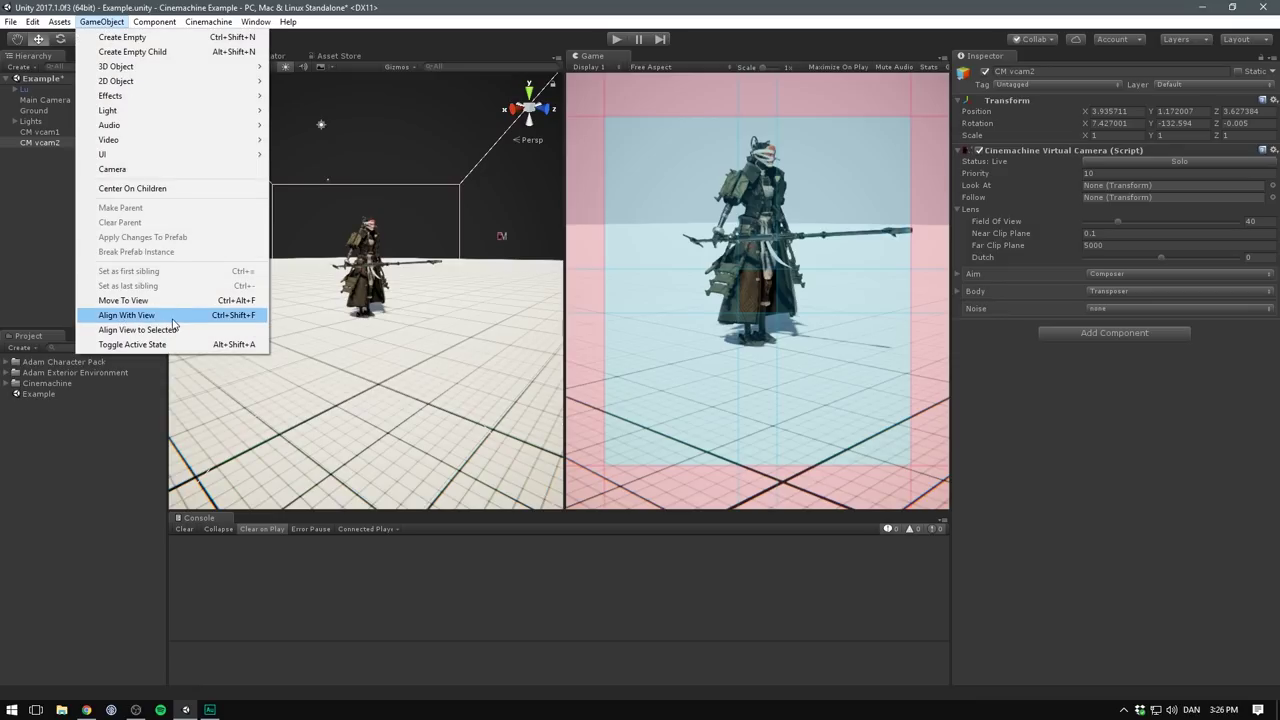
left_click(124, 315)
Assign Lu's Body object as the Look At target of CM vcam2 and test the scene in Play mode.
left_click_drag(340, 200, 382, 272, "alt")
scroll(375, 265, "up", 1)
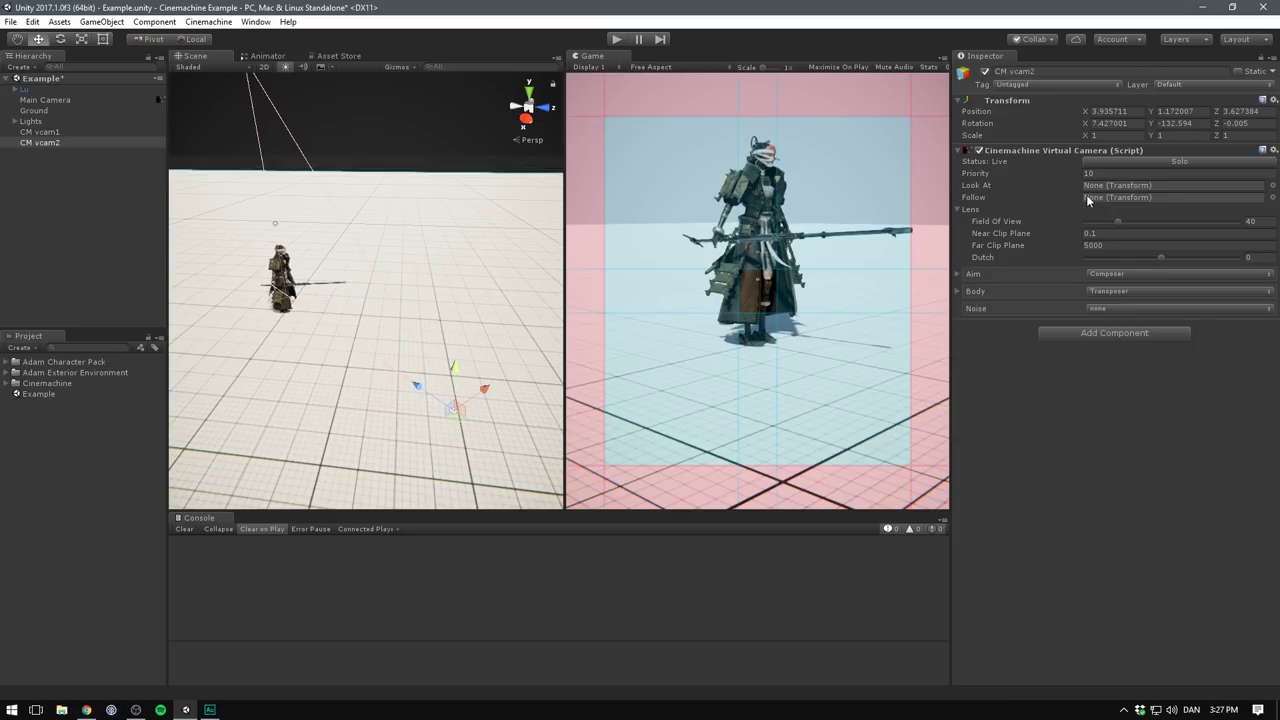
left_click(14, 89)
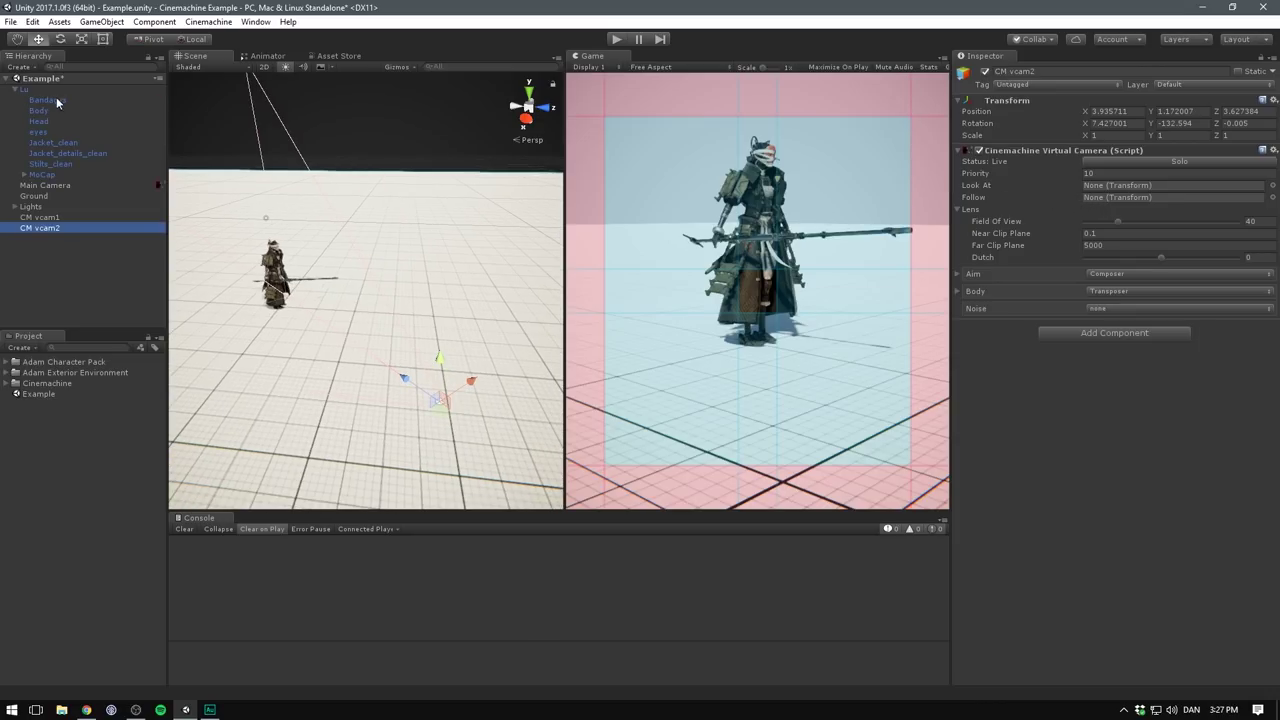
left_click_drag(51, 111, 1110, 192)
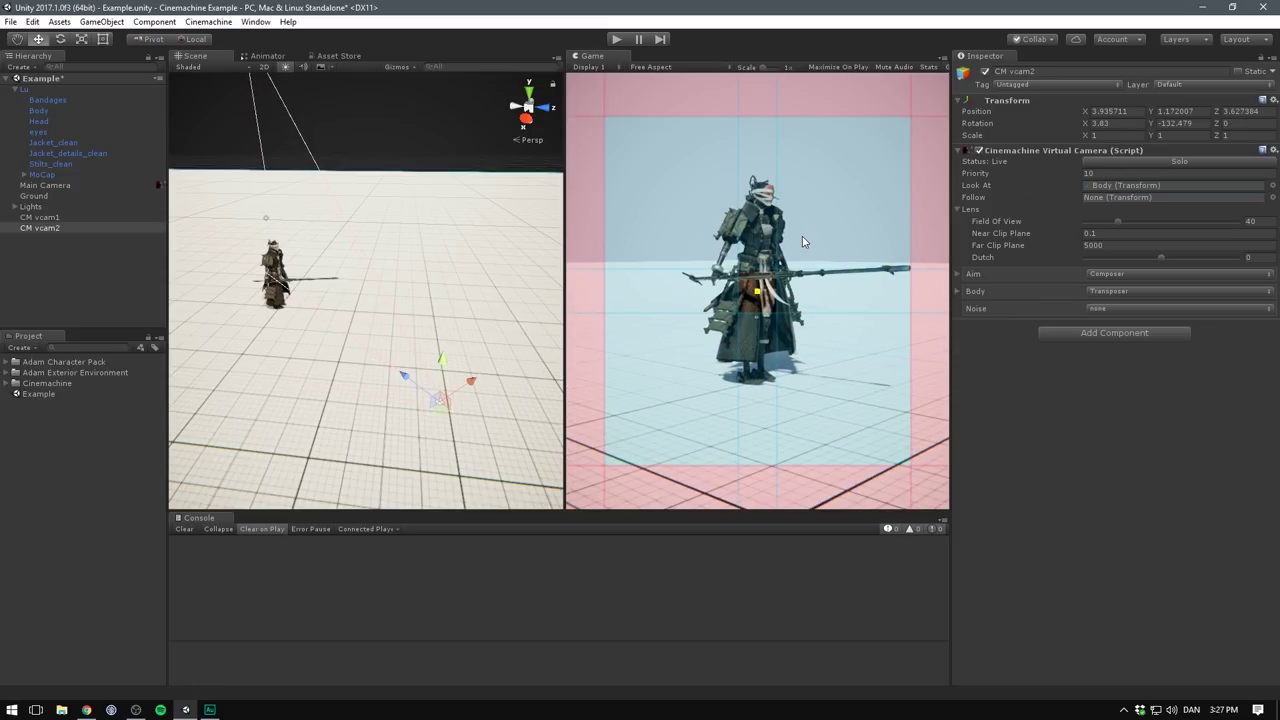
key("ctrl+p")
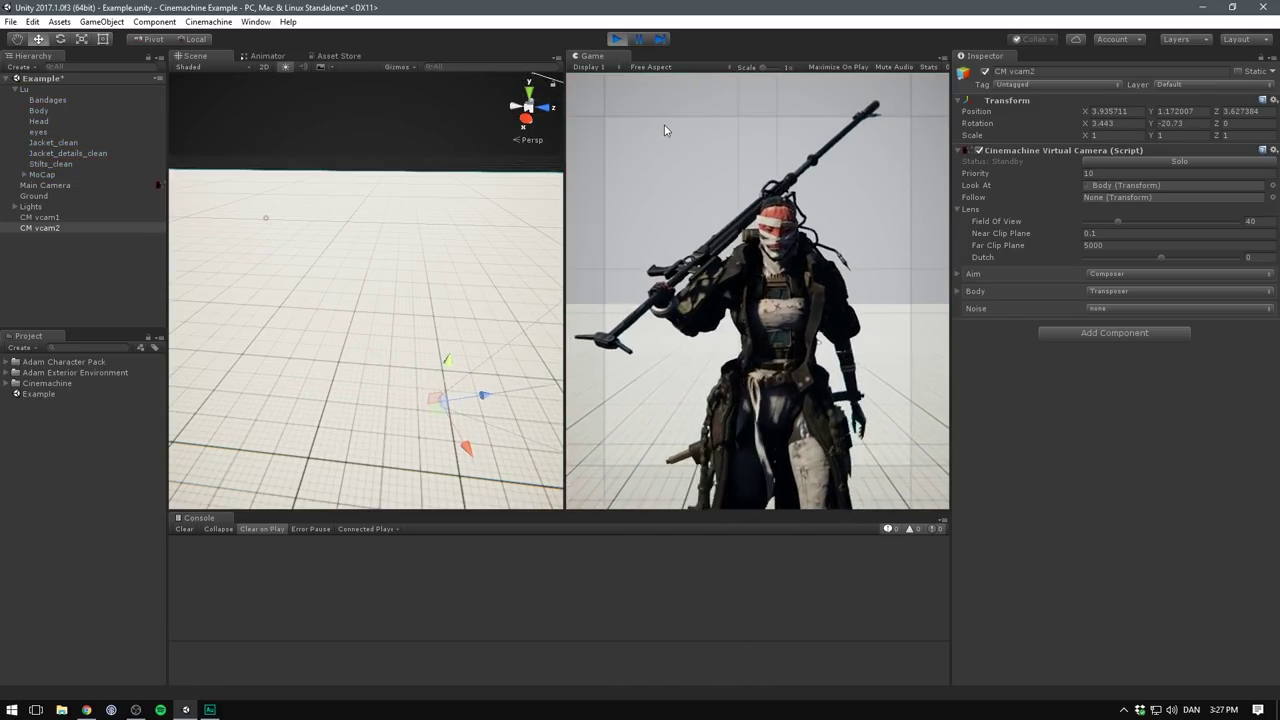
key("ctrl+p")
Set CM vcam2's priority to 15 and run the scene in Play mode.
left_click(72, 227)
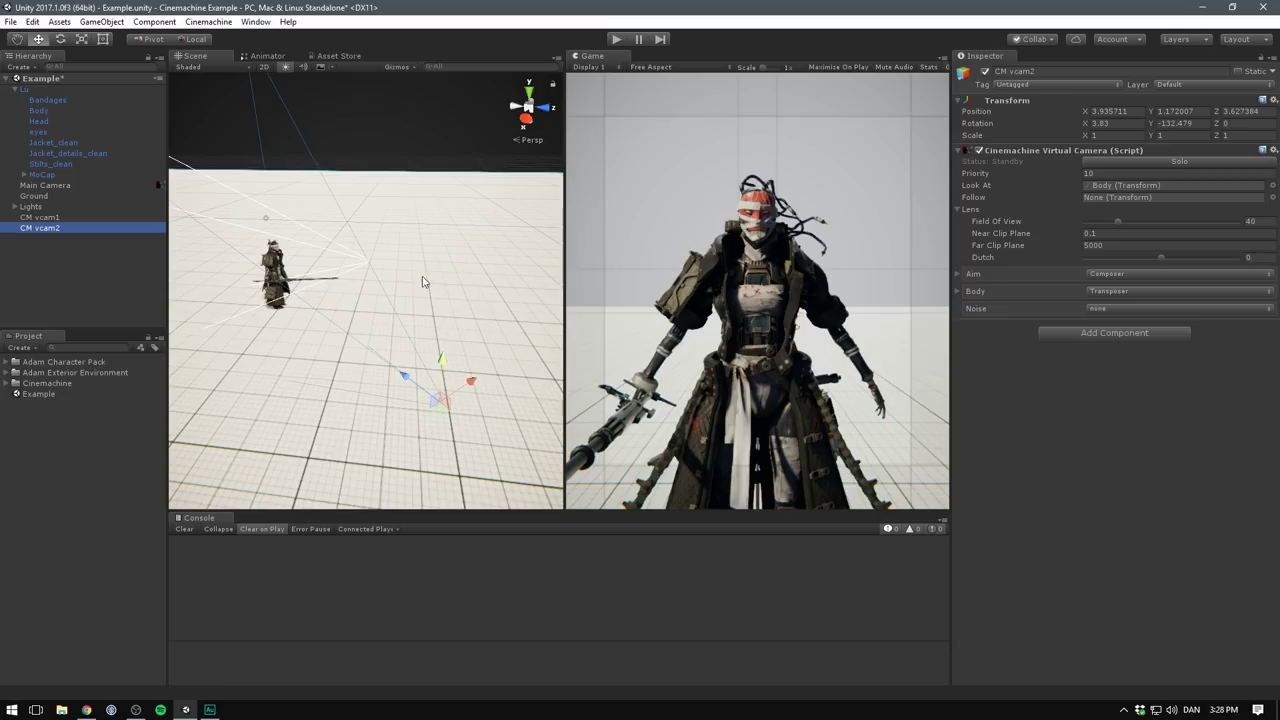
right_click_drag(423, 282, 460, 277)
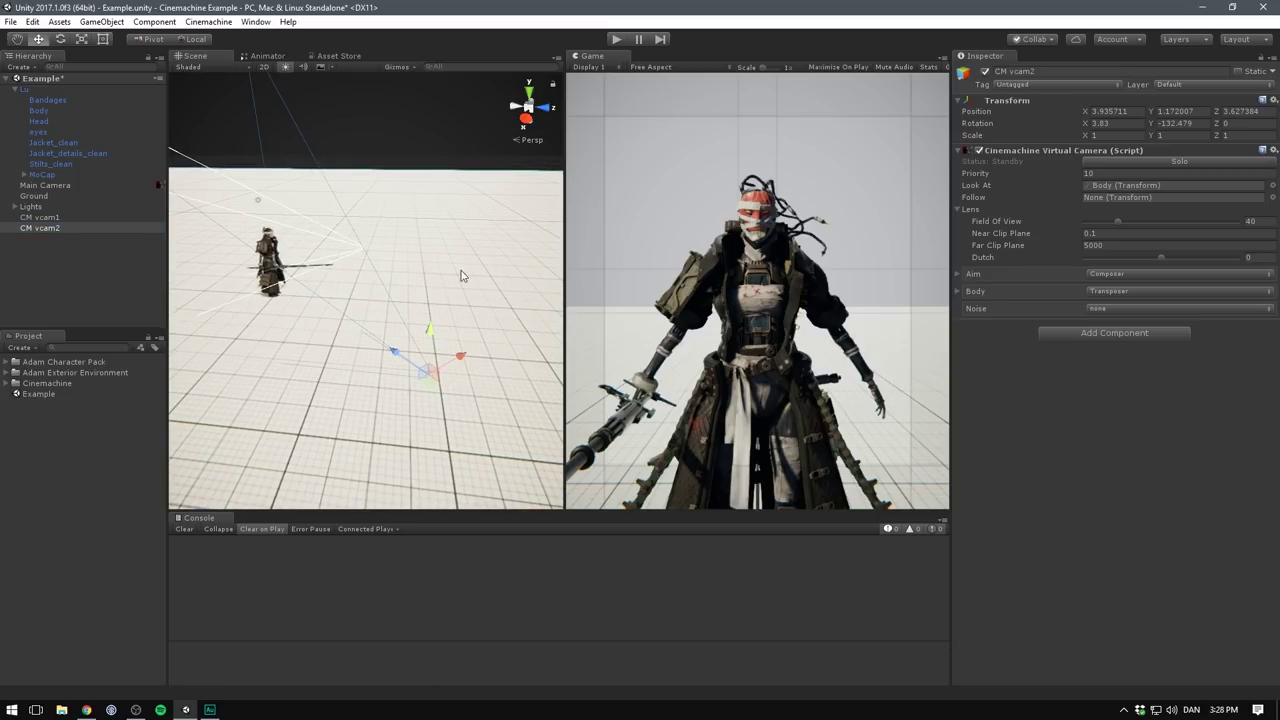
left_click(1113, 174)
type("15")
key("Return")
left_click(617, 39)
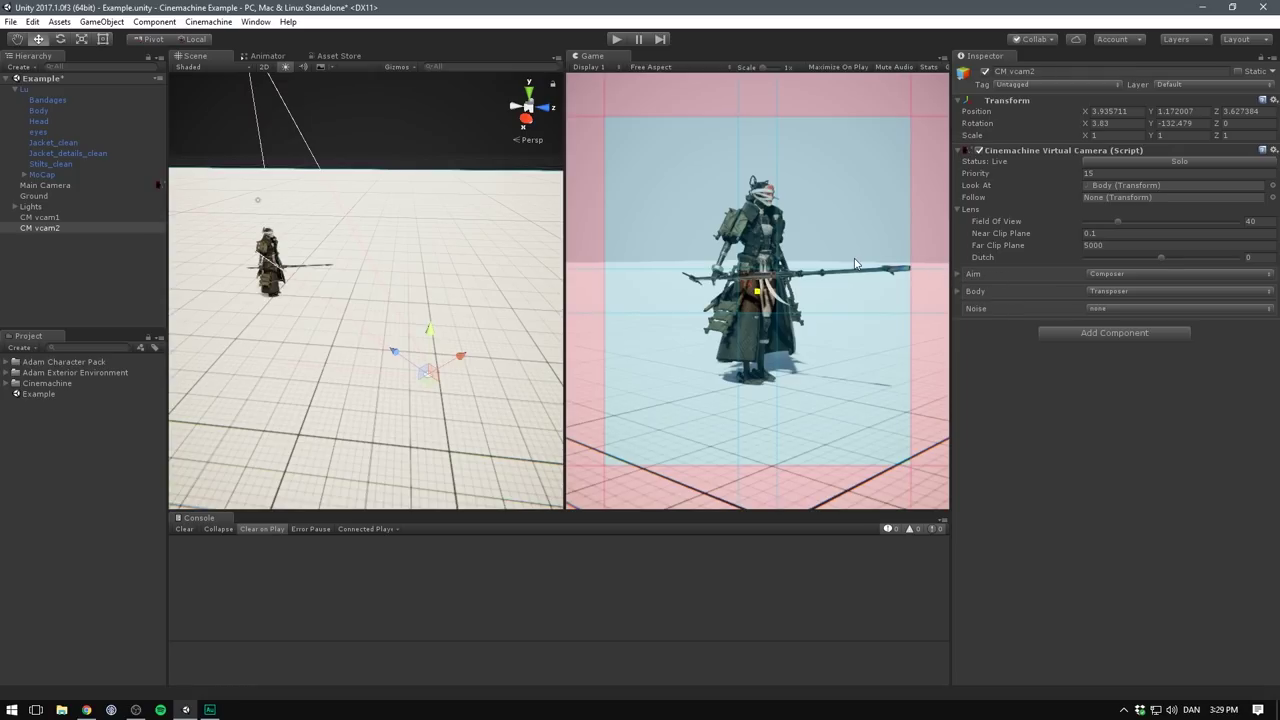
Review CM vcam2's Composer aim settings, such as tracked object offset and damping, and check its tracking of Lu in Play mode.
left_click(958, 277)
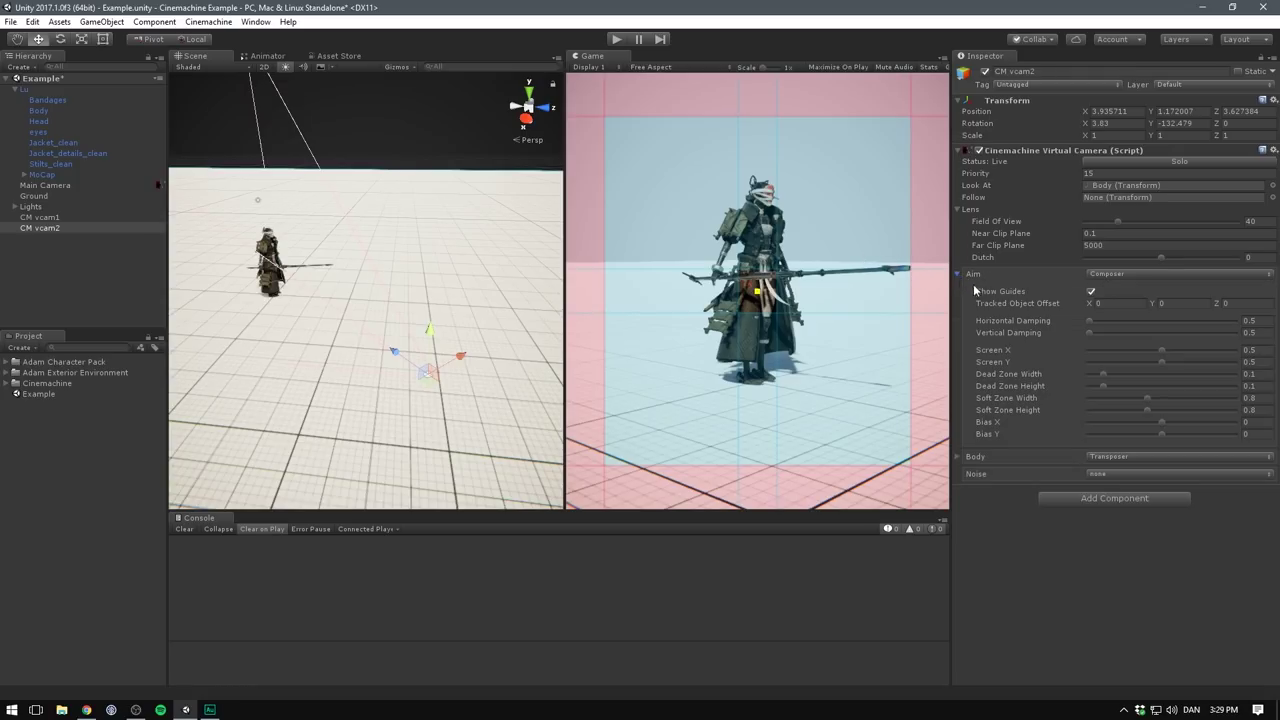
mouse_move(1087, 303)
left_mouse_down()
mouse_move(1064, 303)
mouse_move(1122, 304)
mouse_move(1086, 304)
left_mouse_up()
left_click(1248, 320)
key("ctrl+p")
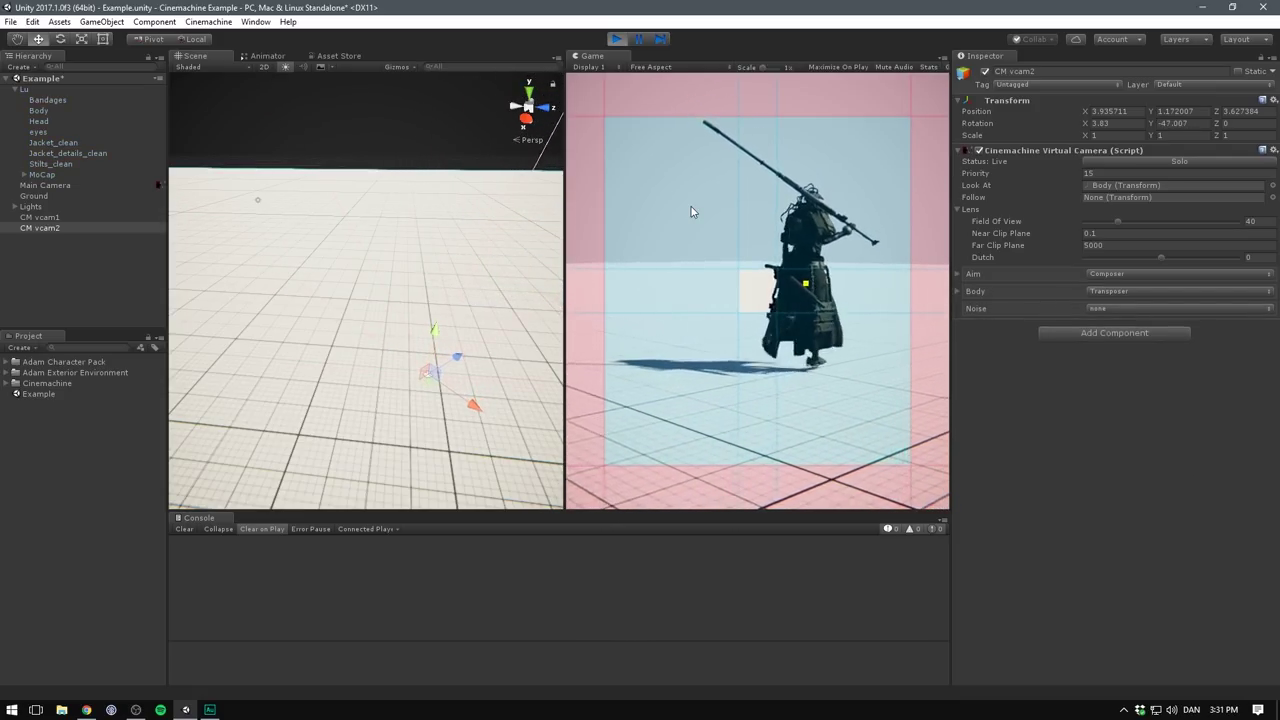
key("ctrl+p")
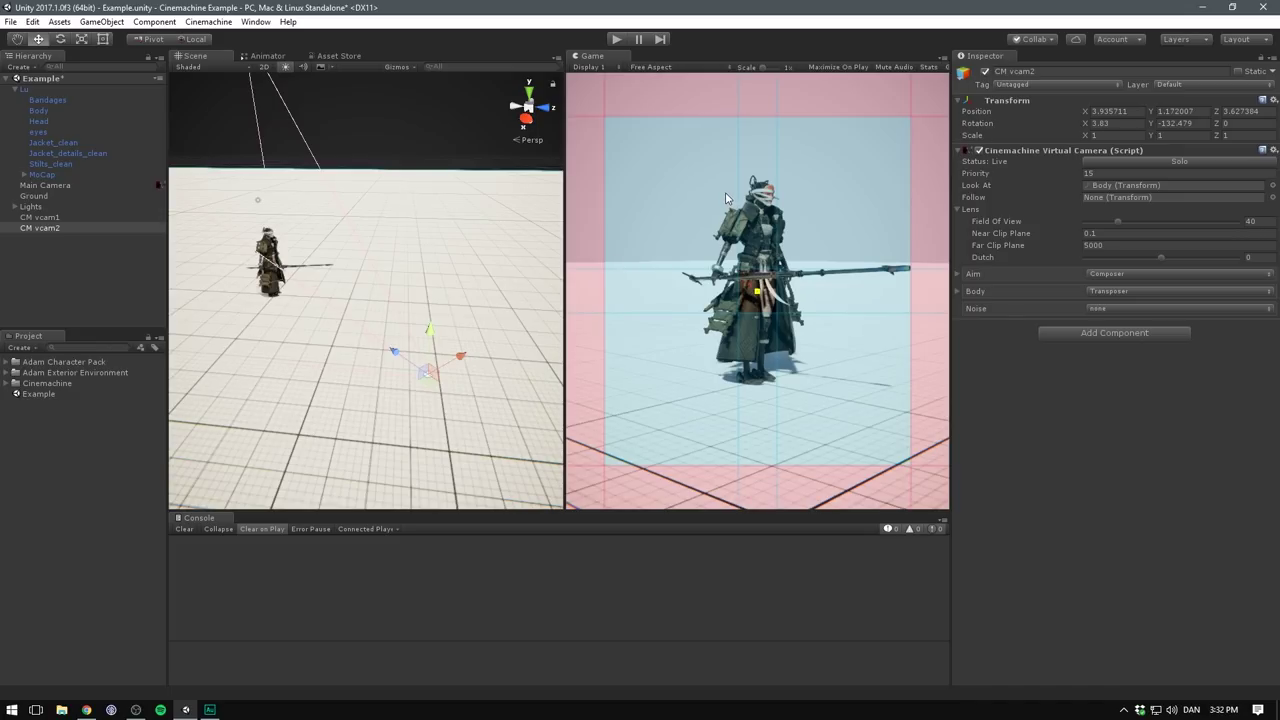
Open the Timeline editor and dock it beside the Console.
left_click(255, 21)
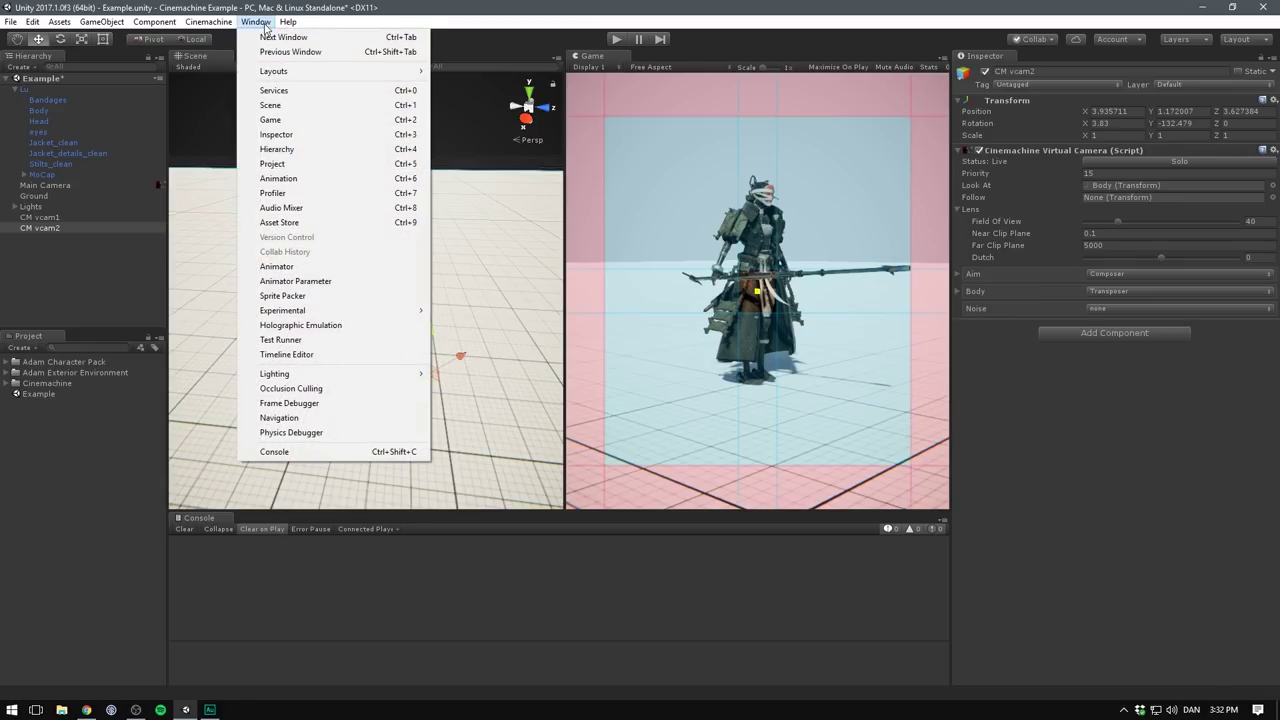
left_click(290, 354)
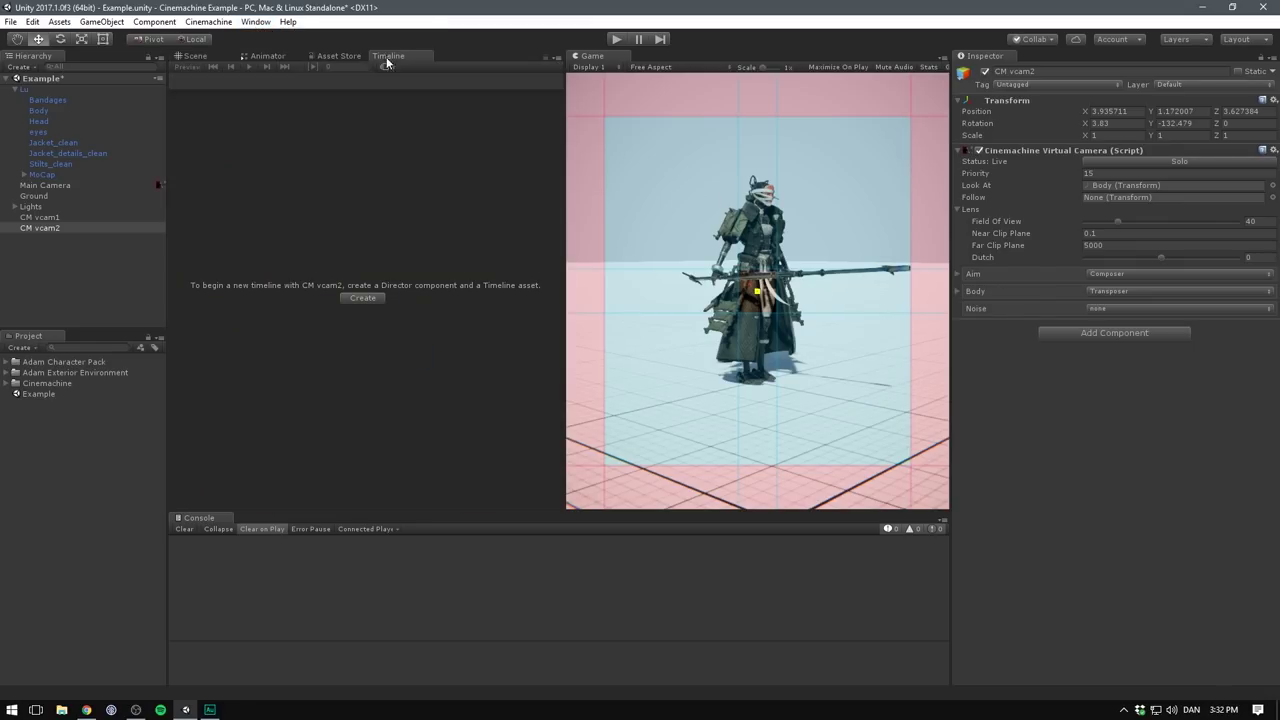
left_click_drag(388, 58, 285, 534)
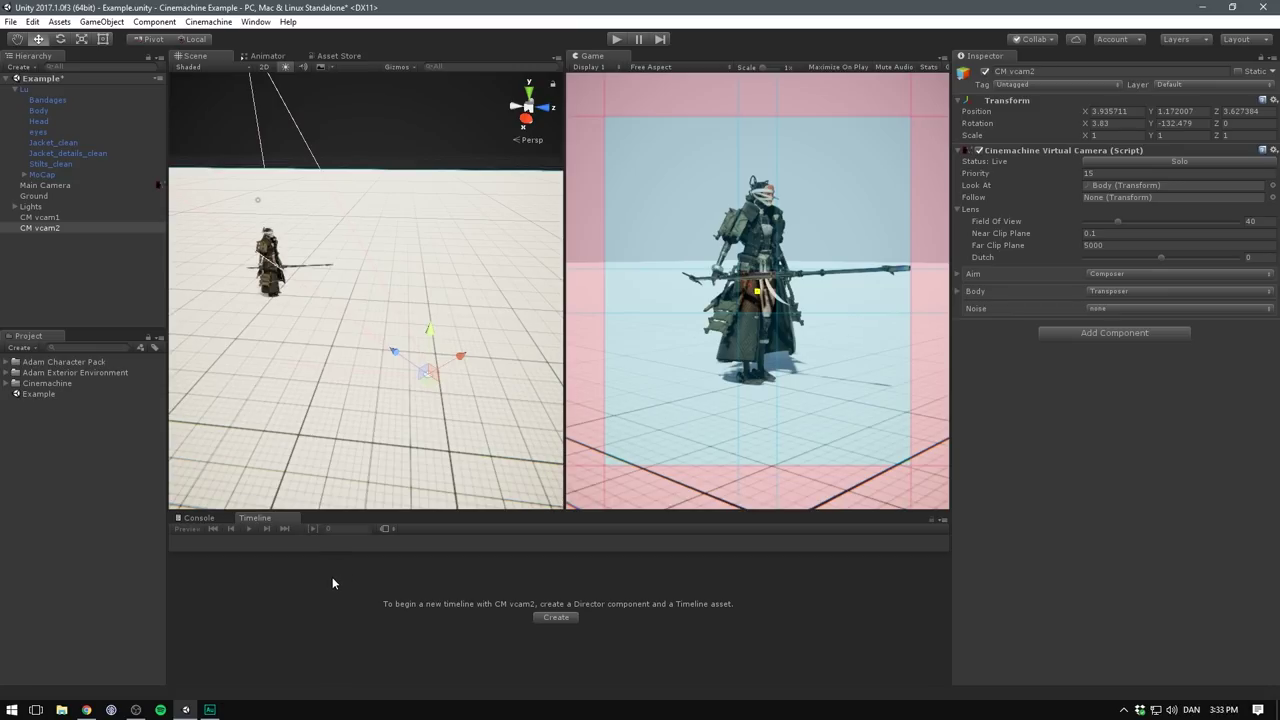
Create an empty game object named Timeline and reset its transform.
left_click(95, 277)
right_click(100, 283)
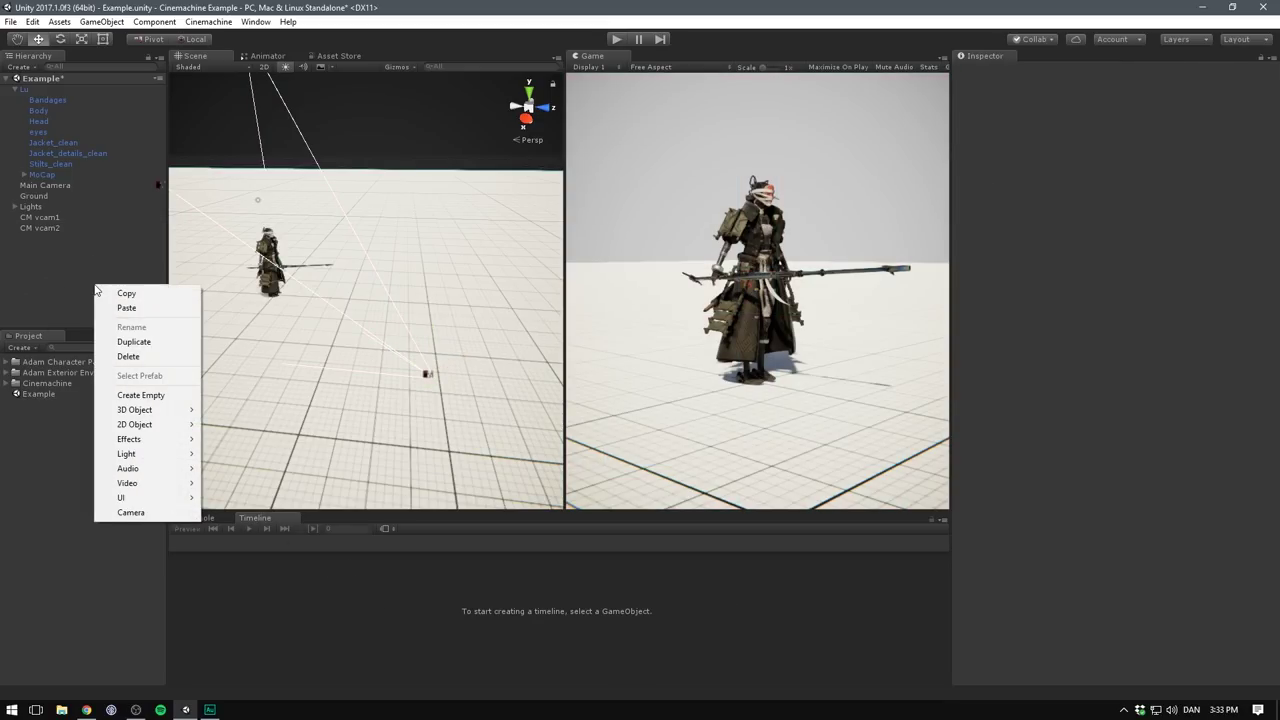
left_click(140, 394)
left_click(1017, 71)
type("Tim")
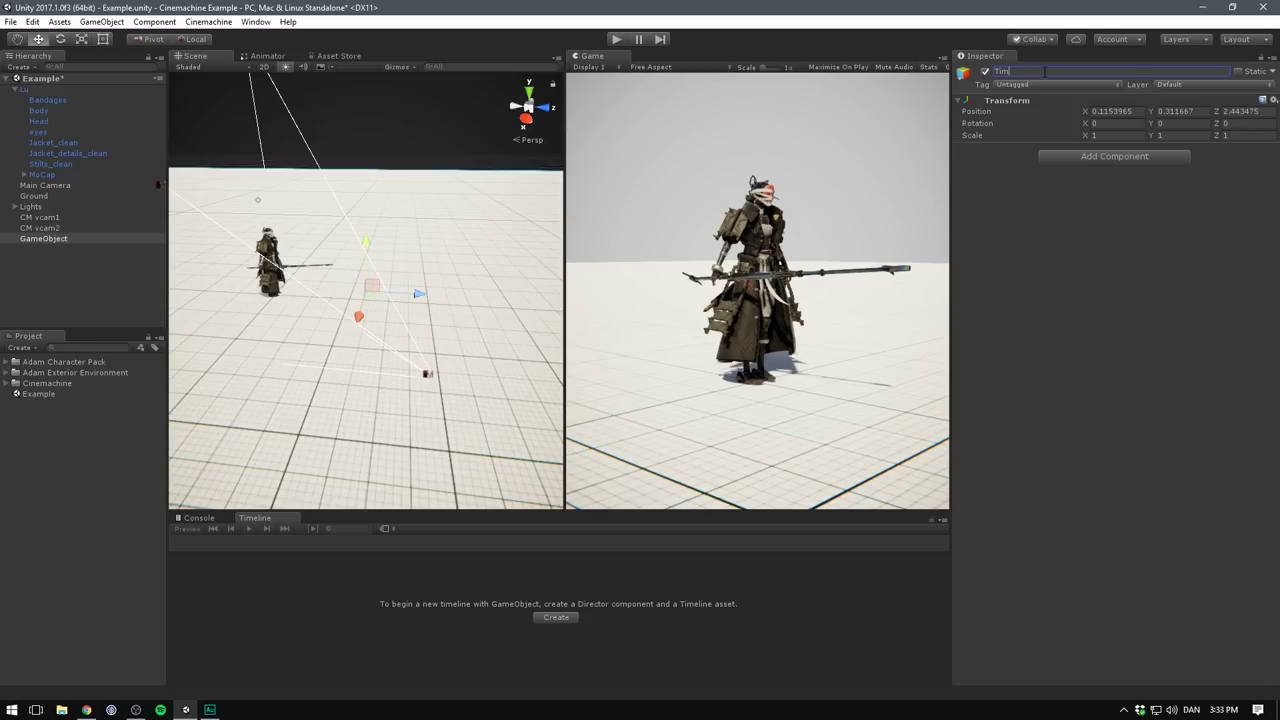
type("eline")
key("Return")
right_click(1003, 101)
left_click(1030, 106)
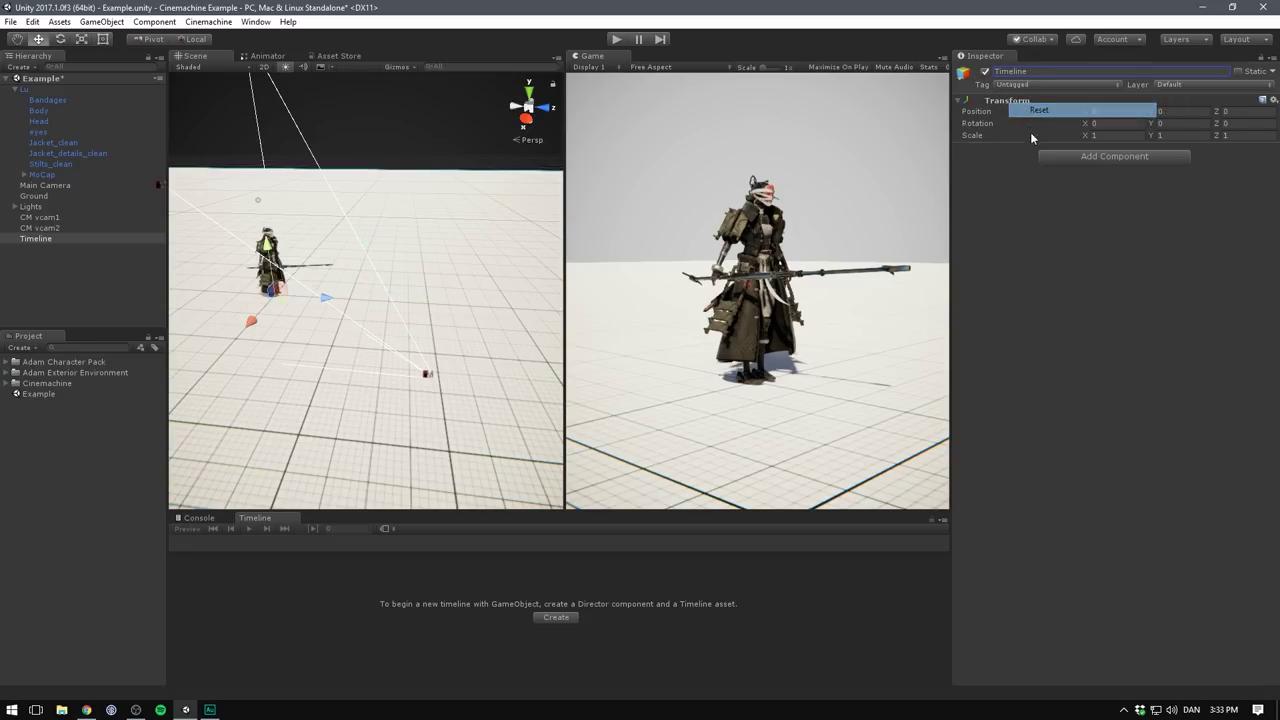
Create a timeline asset named Cutscene for the Timeline object and delete its default animation track.
left_click(556, 617)
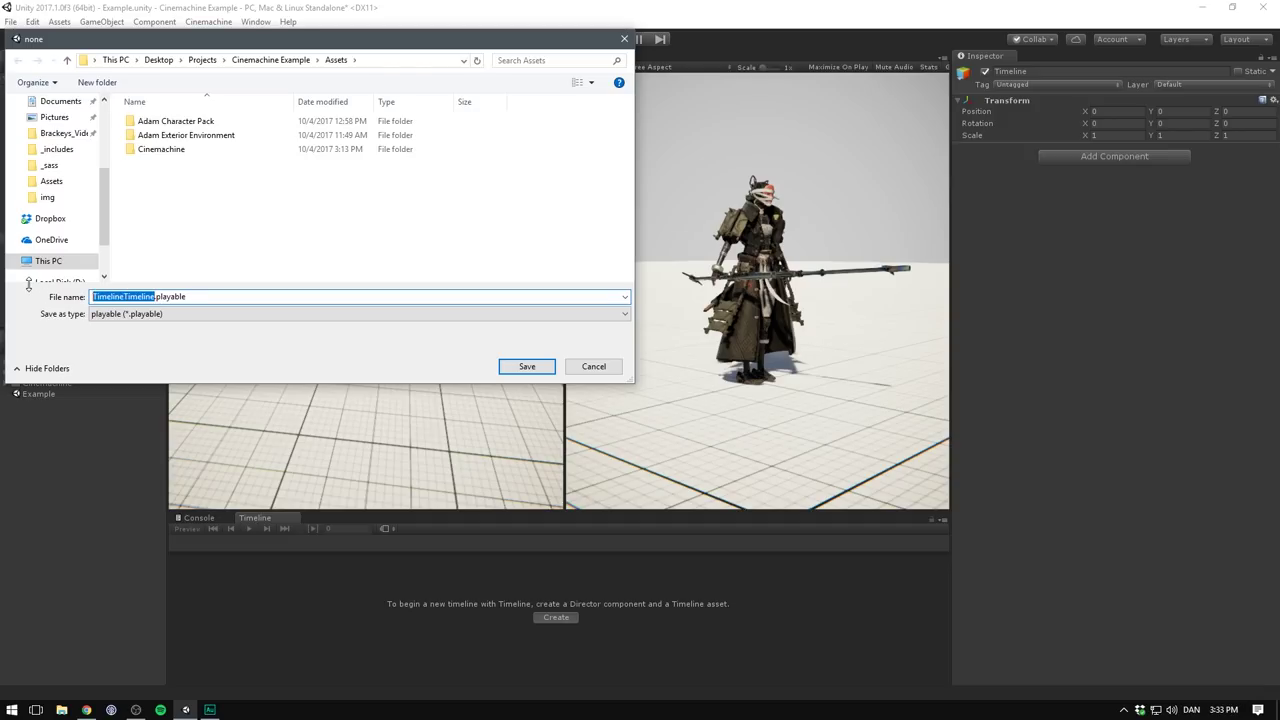
type("Cutscene")
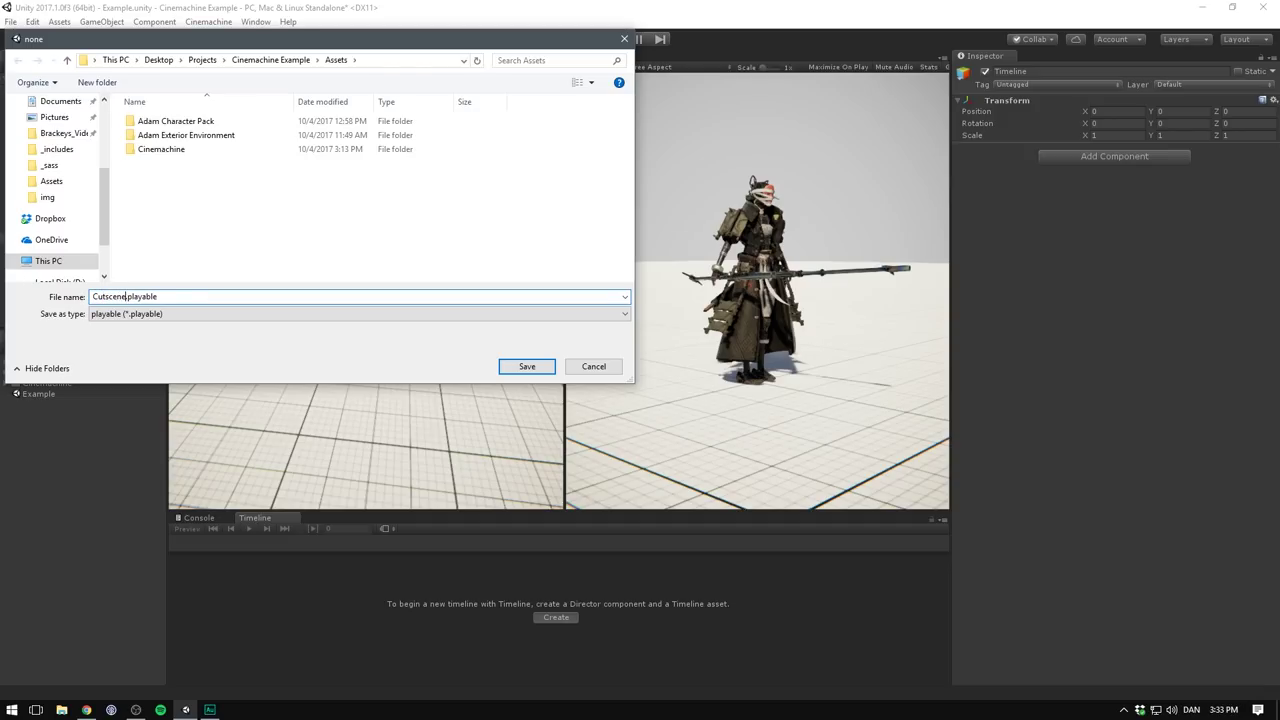
key("Return")
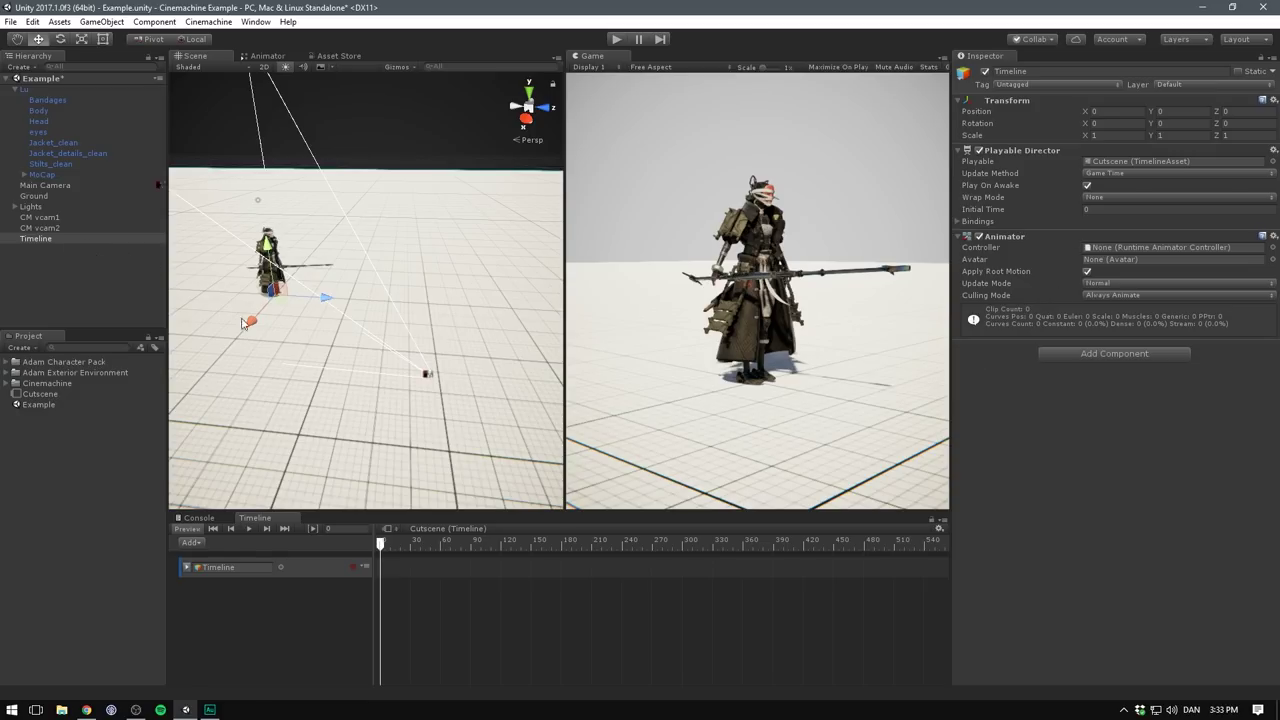
left_click(306, 572)
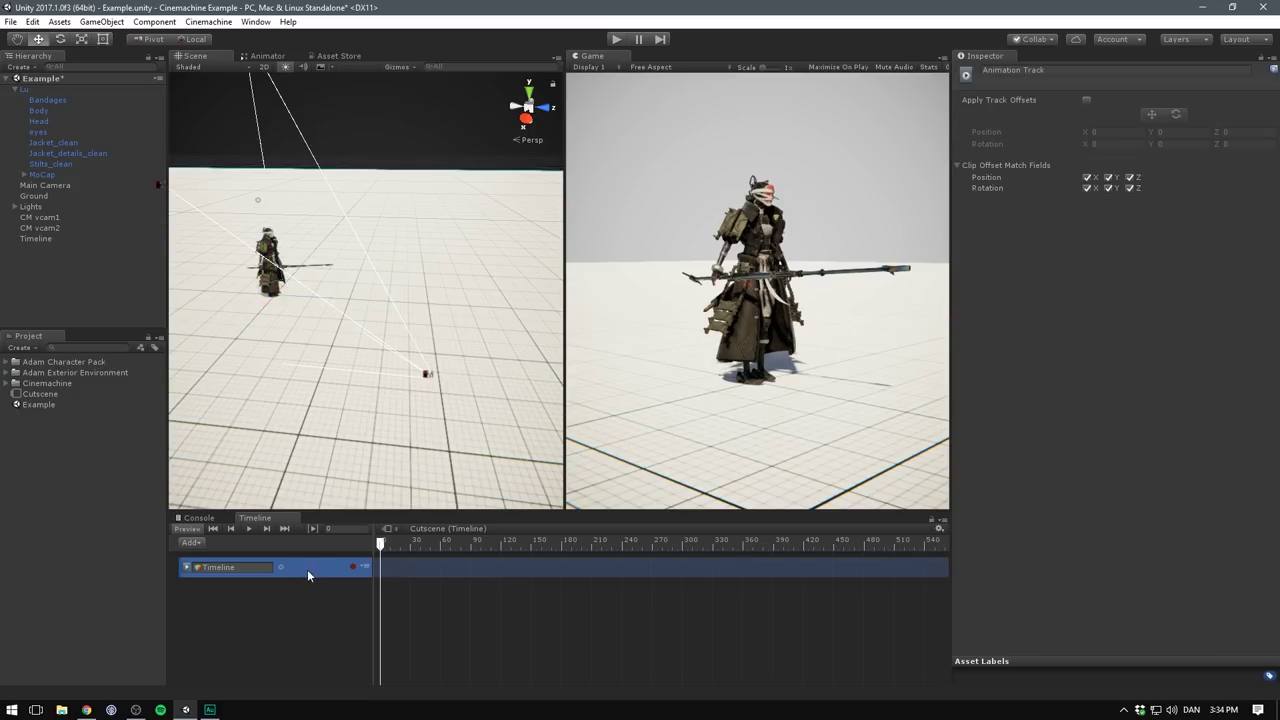
key("Delete")
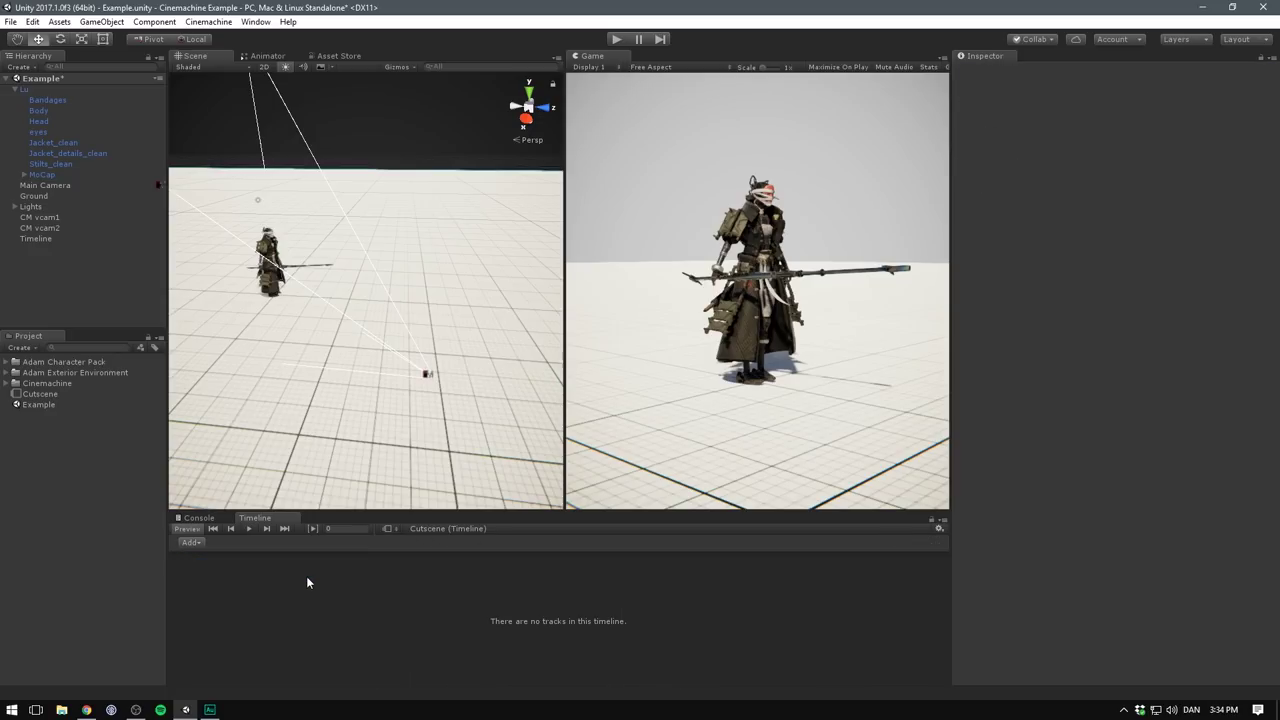
Add an animation track for Lu to the Cutscene timeline and place the Lu_Walk animation clip on it.
left_click(193, 543)
left_click(217, 587)
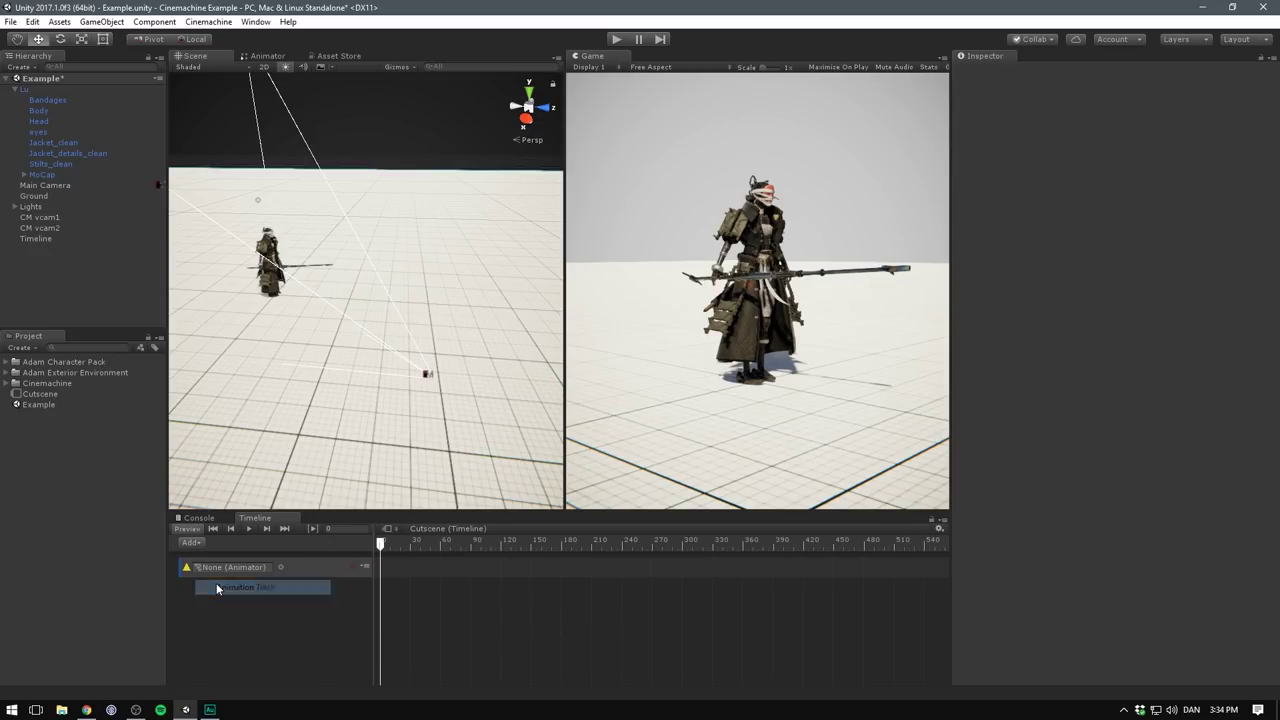
left_click_drag(26, 92, 237, 583)
right_click(440, 566)
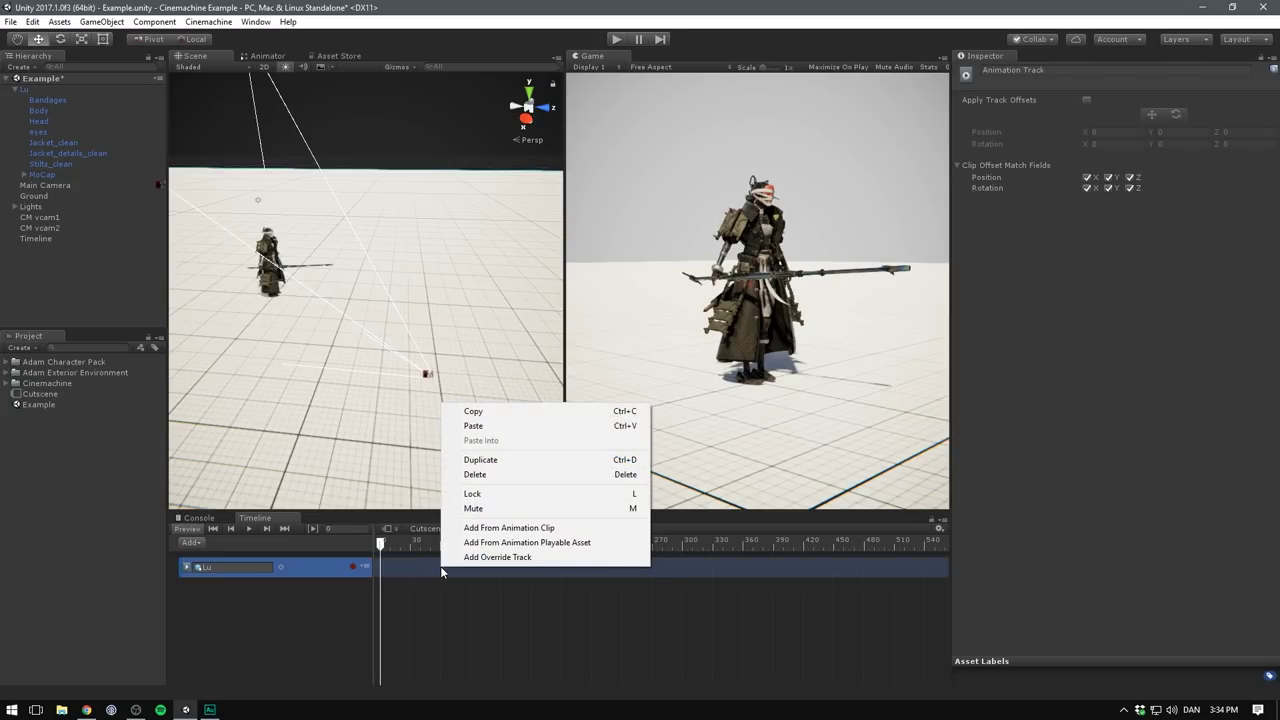
left_click(513, 530)
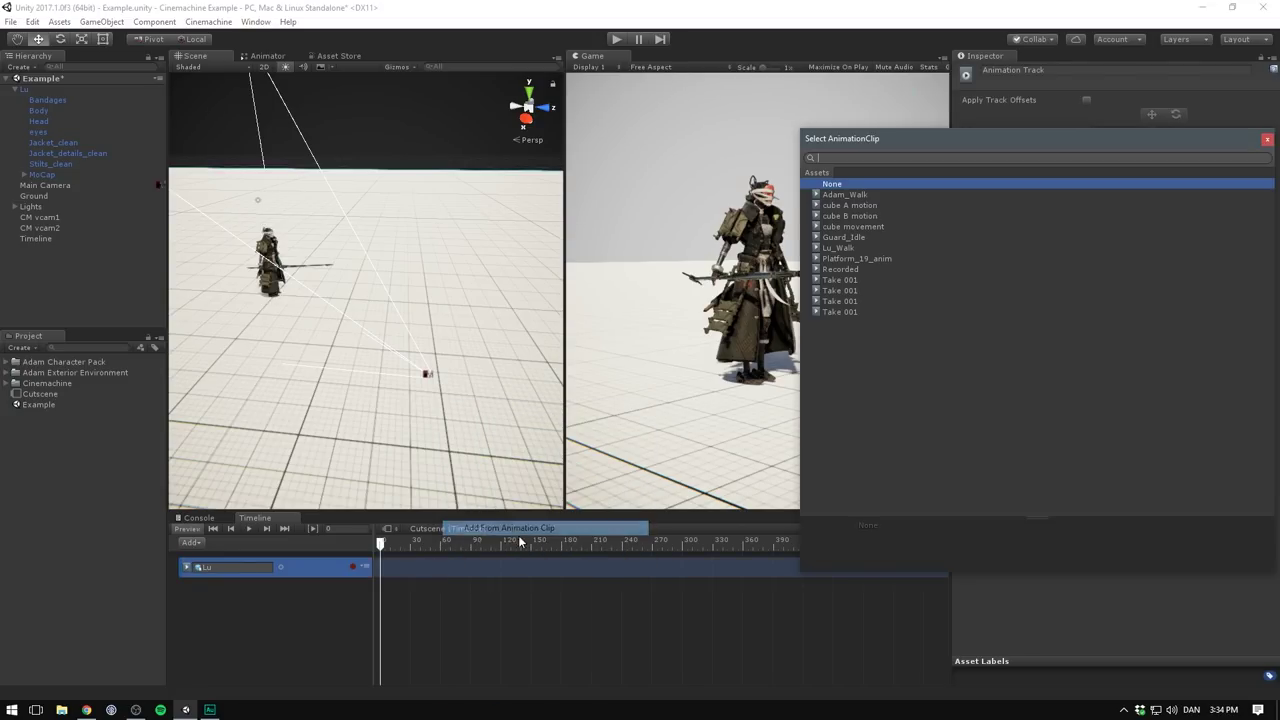
double_click(861, 247)
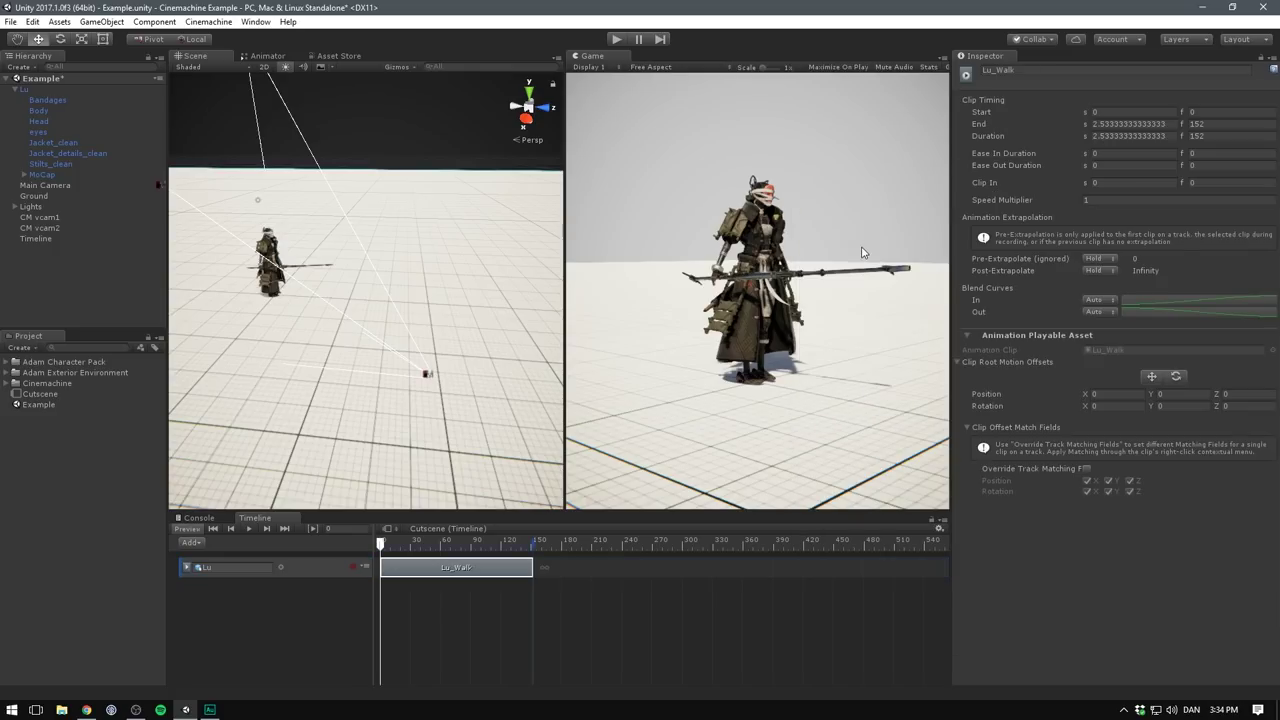
Preview the walk animation in the timeline and extend the Lu_Walk clip to about frame 540.
left_click(403, 546)
left_click_drag(403, 546, 452, 546)
left_click_drag(531, 567, 926, 558)
left_click(408, 605)
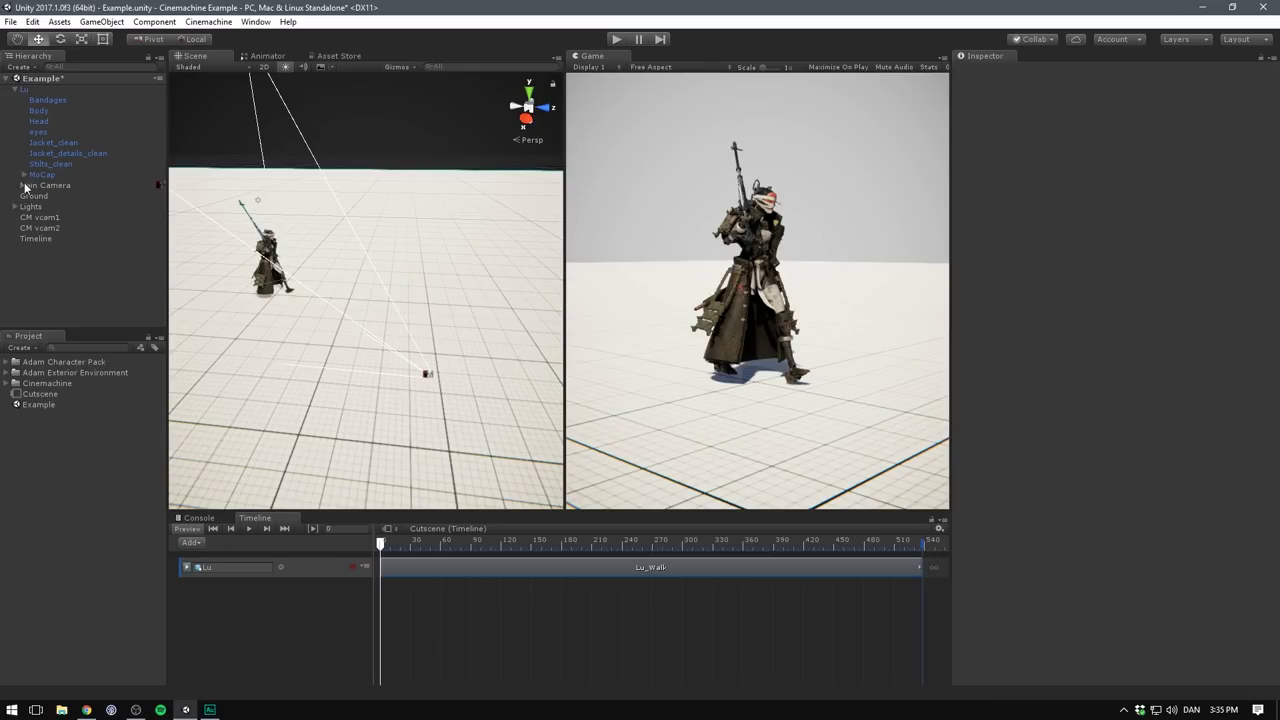
Add a Cinemachine track bound to the Main Camera to the Cutscene timeline.
left_click_drag(48, 186, 286, 485)
left_click_drag(218, 610, 259, 607)
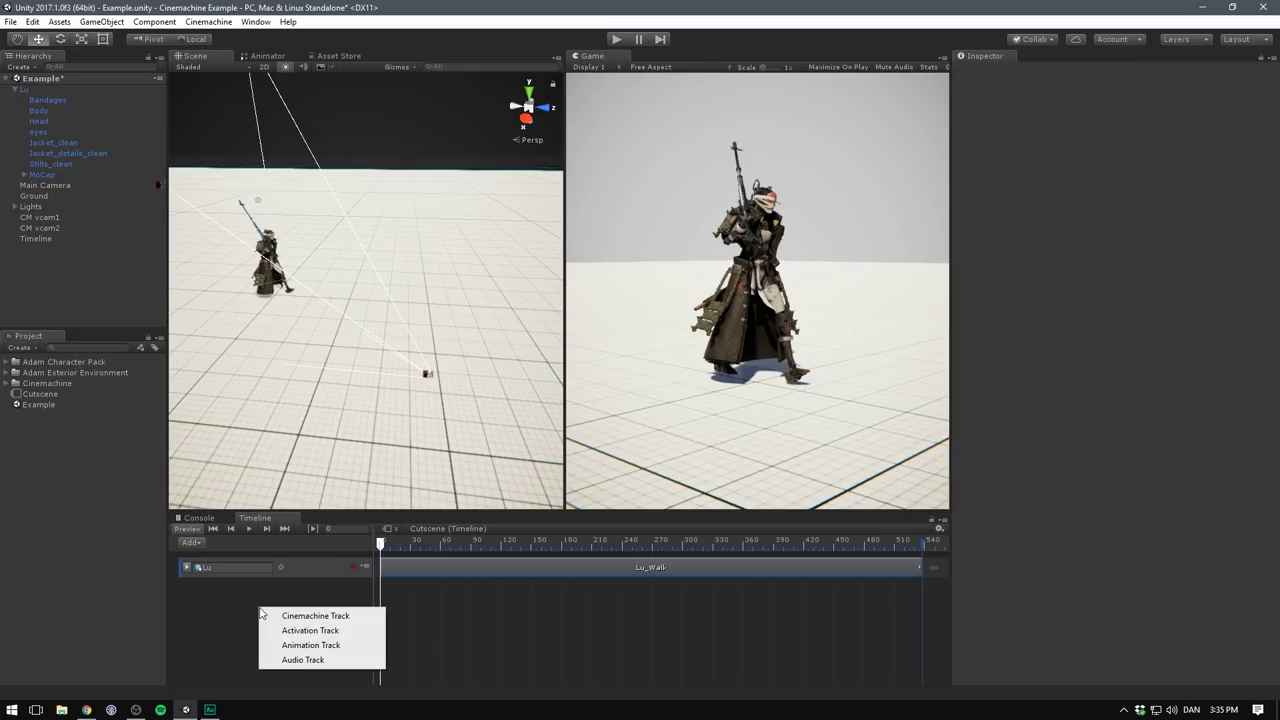
left_click(310, 616)
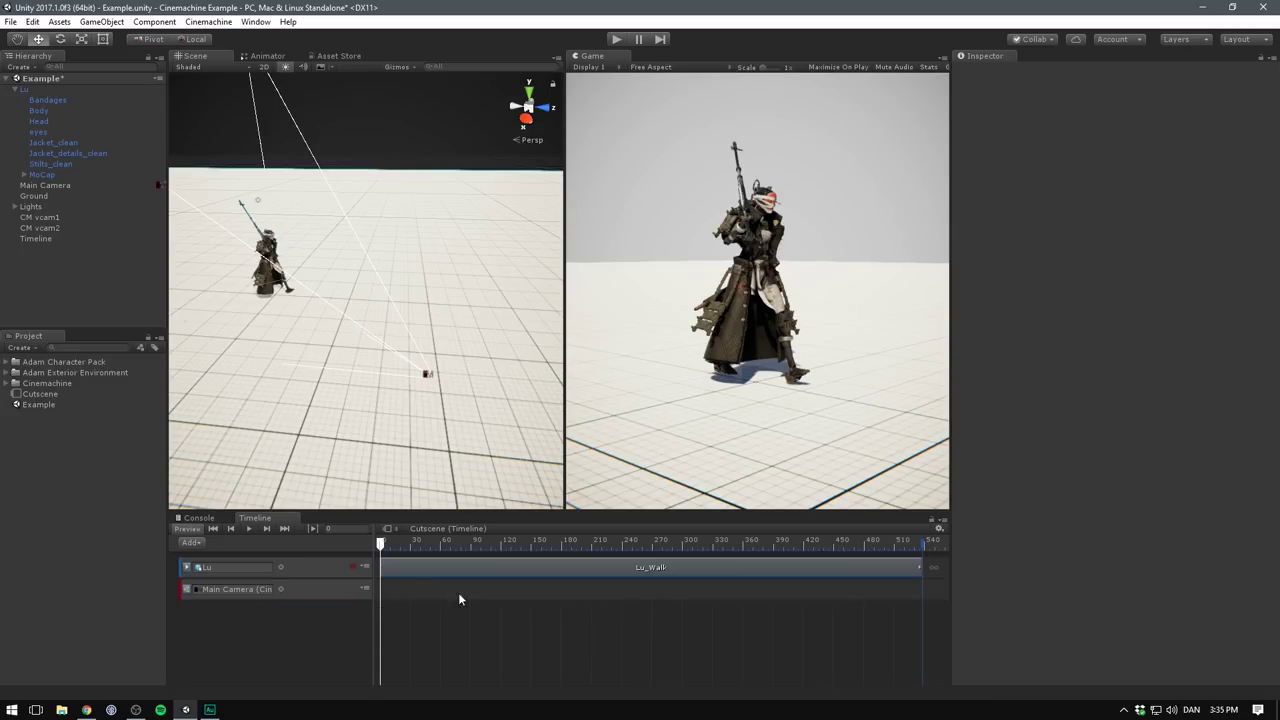
Add a Cinemachine shot clip at the start of the camera track, assign CM vcam1 to it and scrub through the shot.
right_click(411, 594)
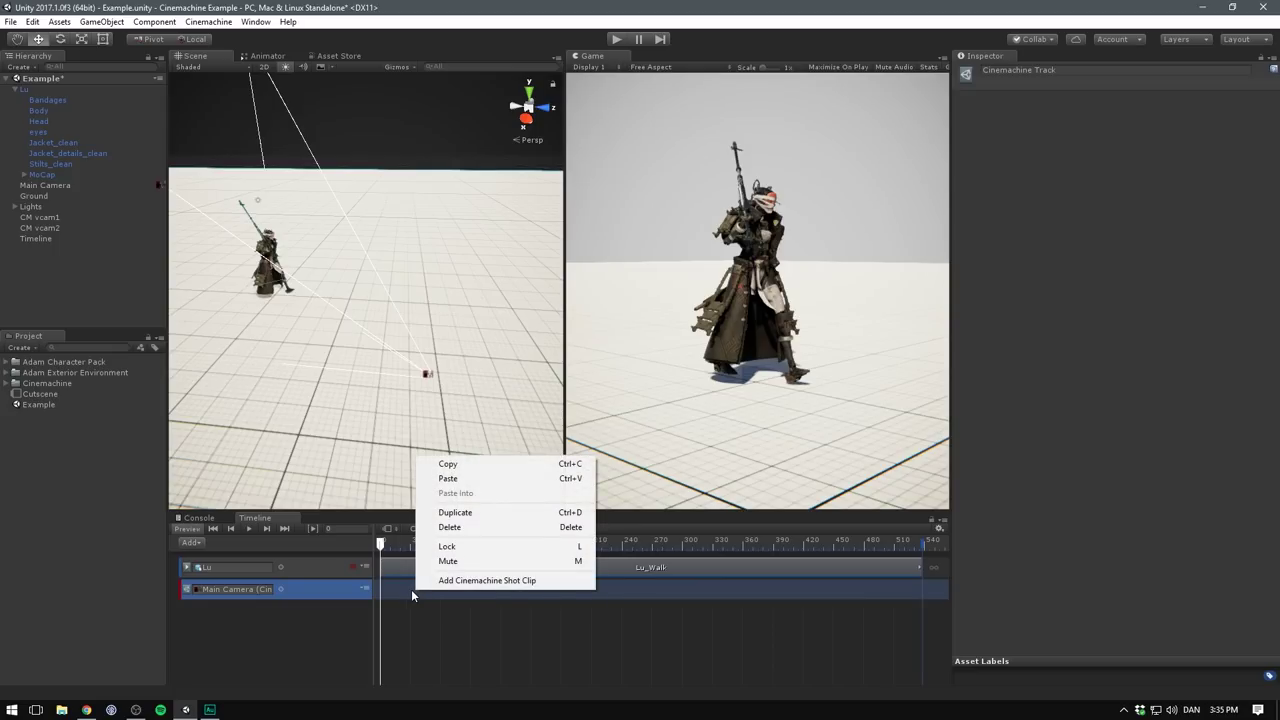
left_click(472, 580)
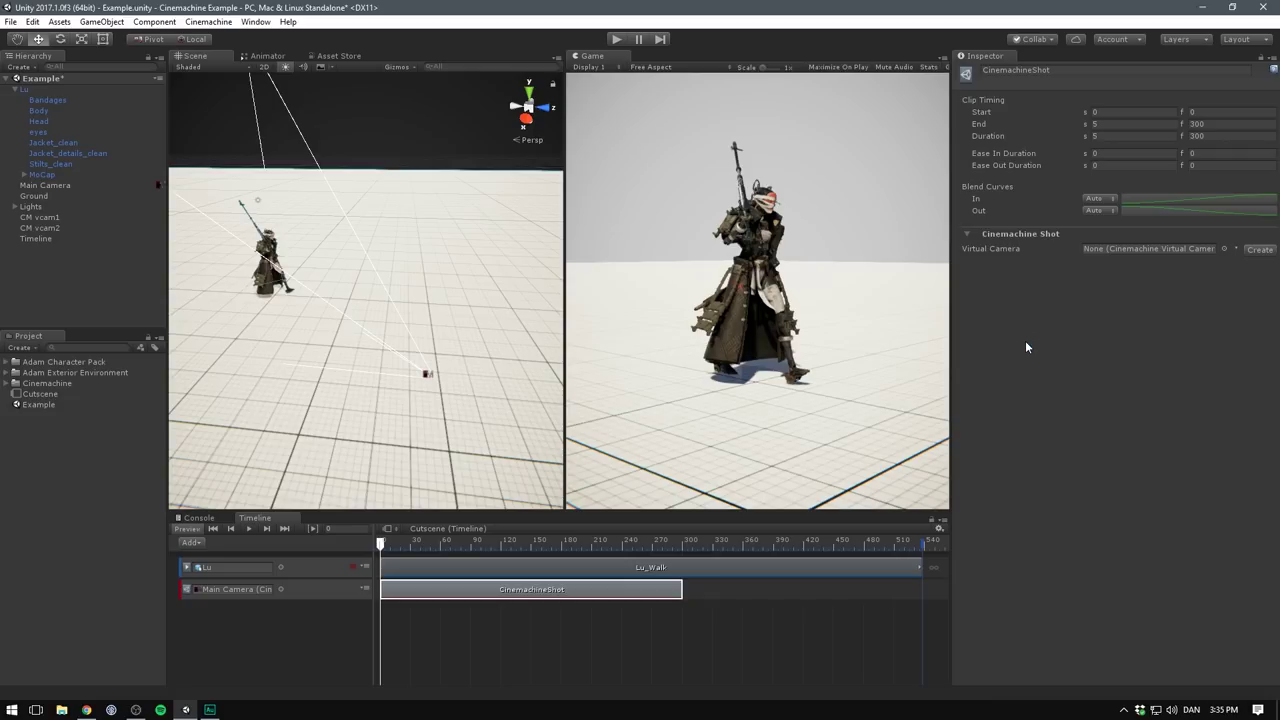
left_click_drag(32, 228, 1156, 248)
left_click_drag(380, 541, 577, 541)
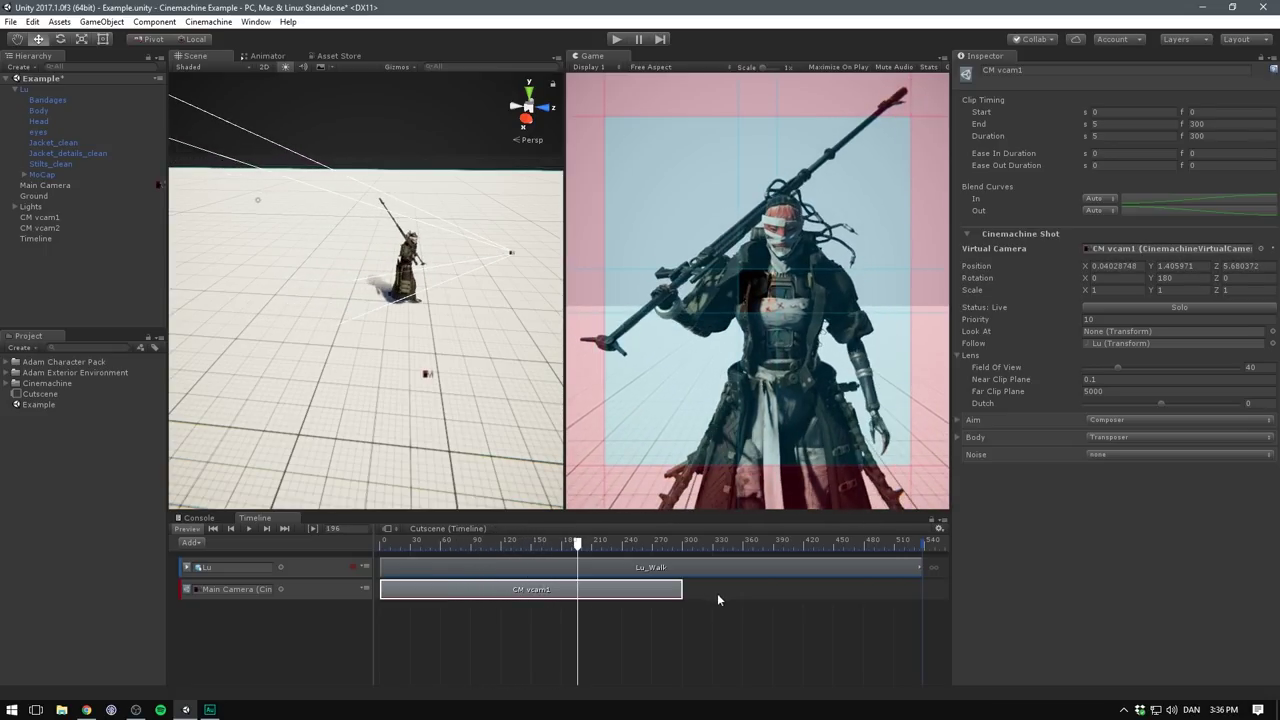
Add a second Cinemachine shot clip directly after the first, assign CM vcam2 to it and scrub through the shot.
right_click(711, 588)
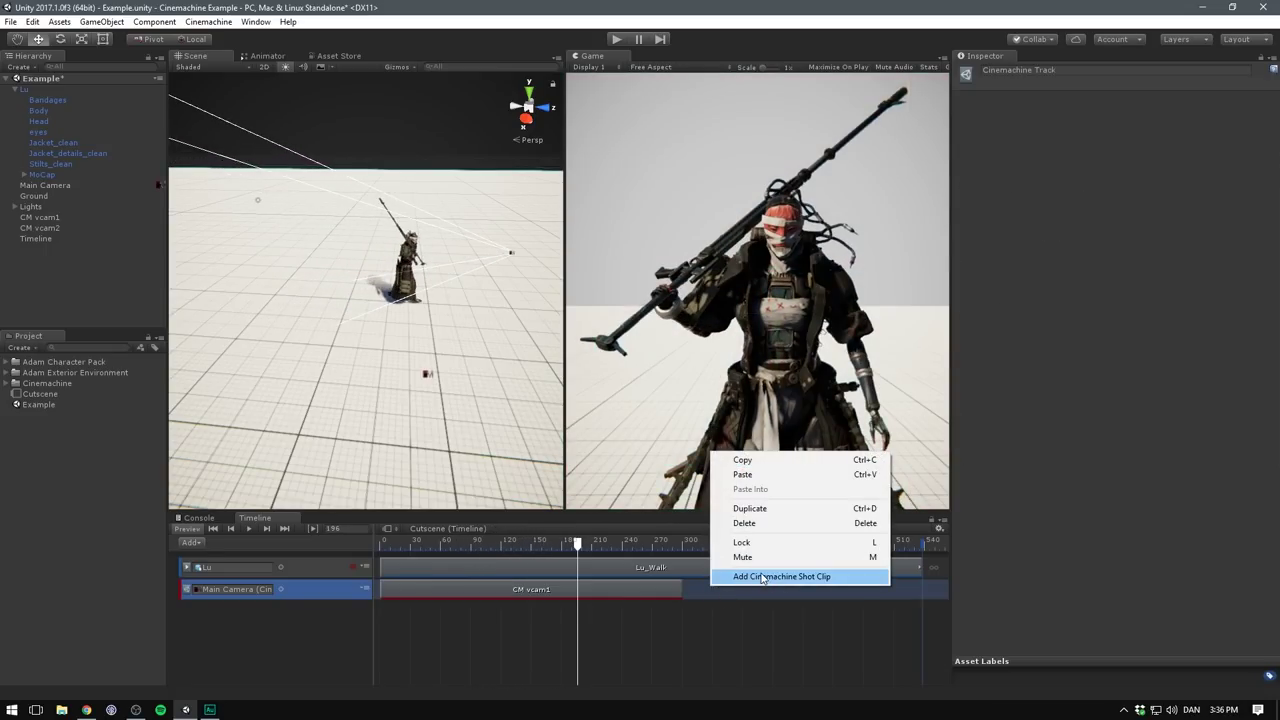
left_click(745, 576)
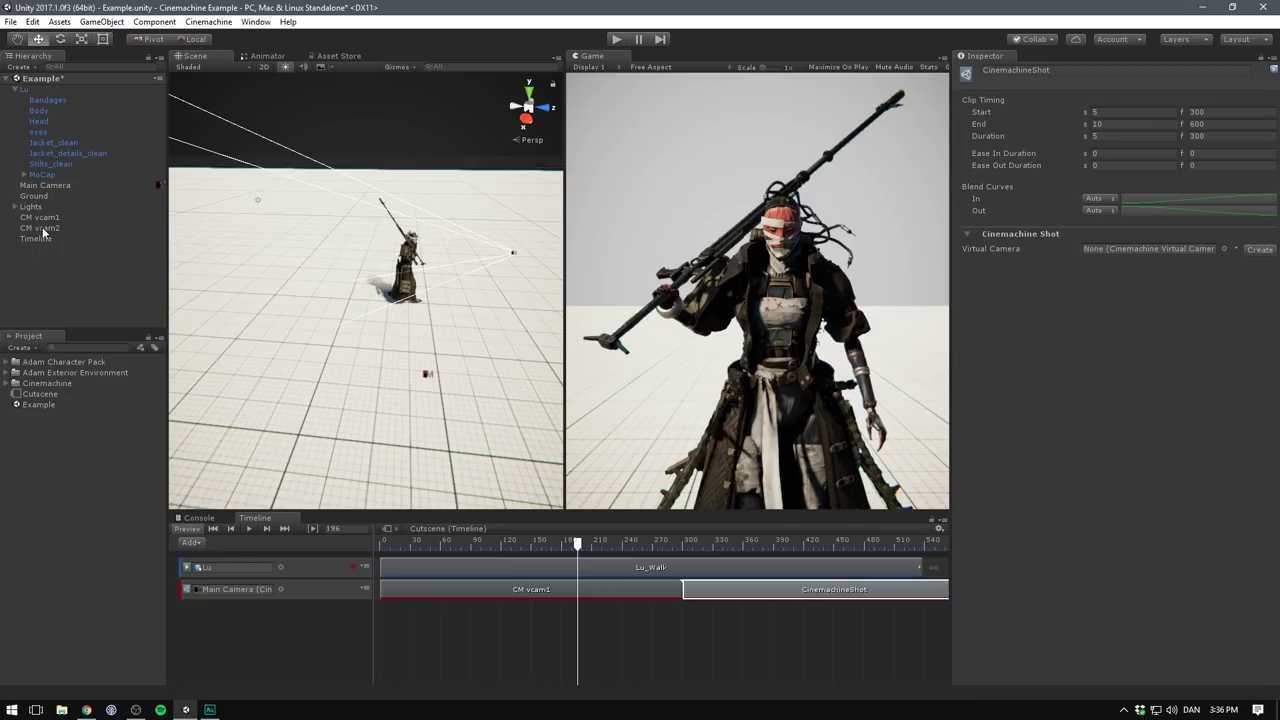
left_click_drag(43, 232, 1119, 250)
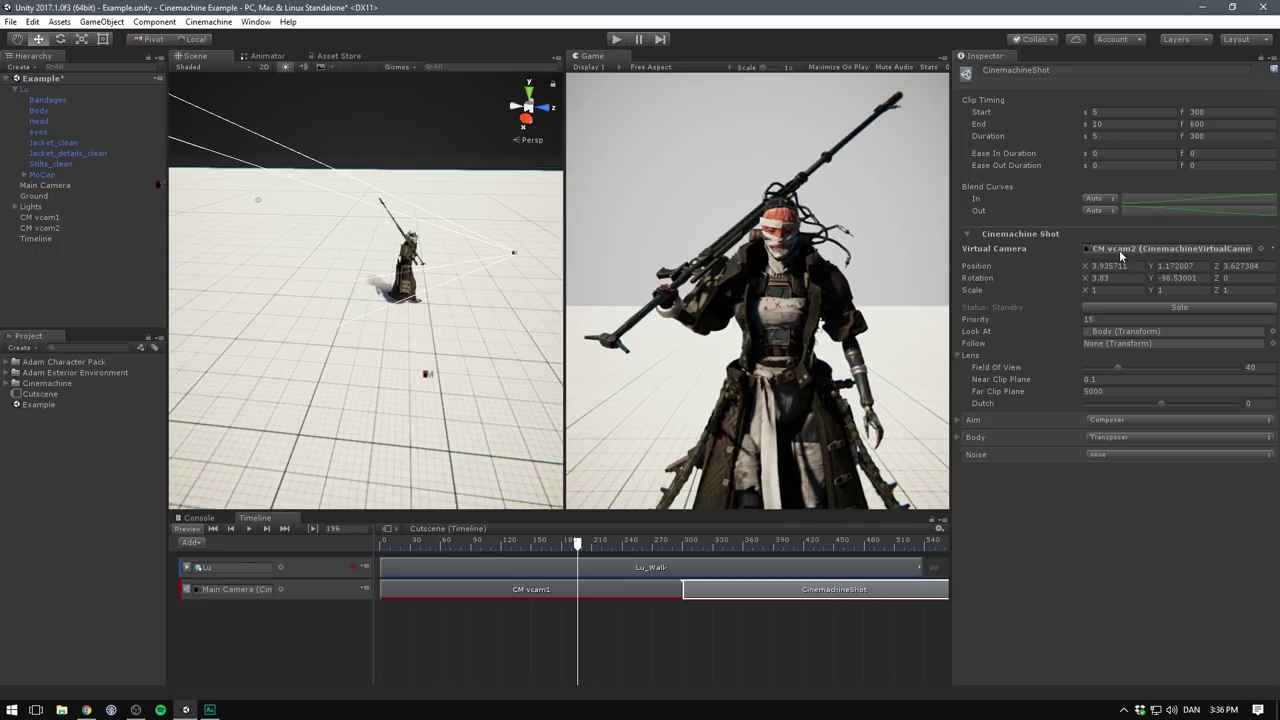
left_click_drag(577, 543, 802, 545)
left_click(603, 620)
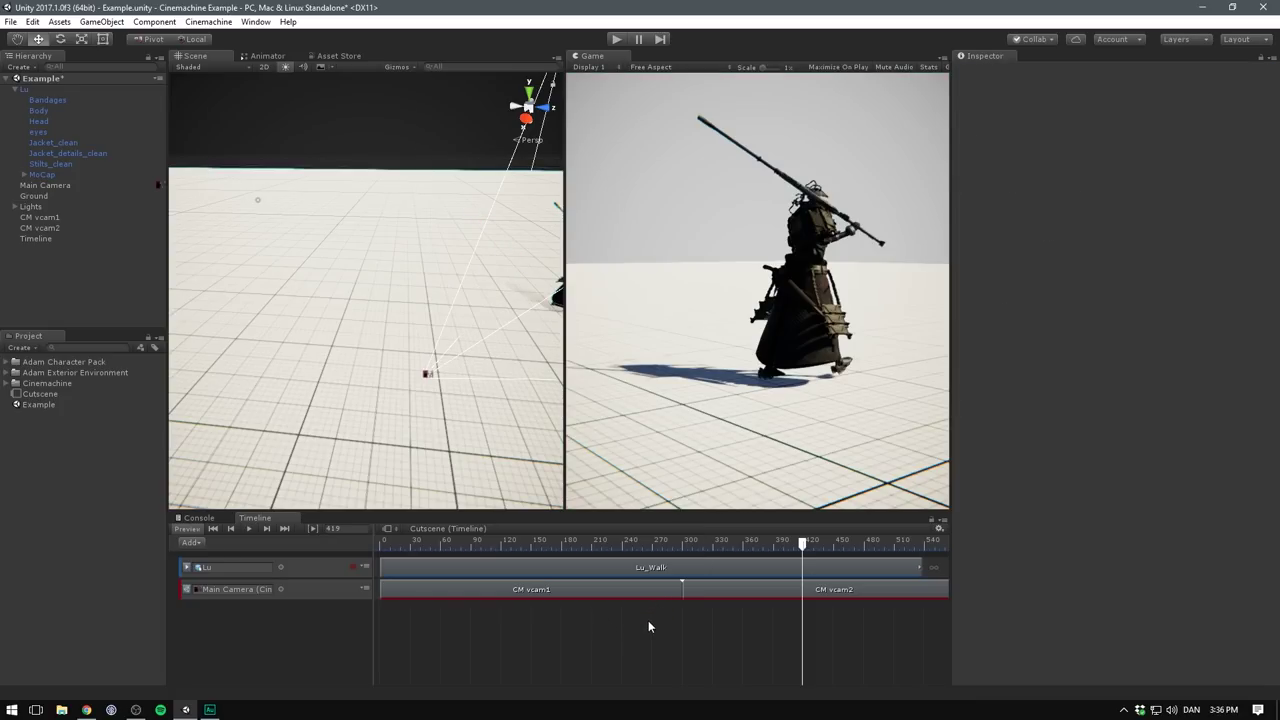
Shorten the CM vcam1 clip to end at frame 125 and move the CM vcam2 clip directly after it.
left_click_drag(385, 545, 522, 554)
left_click(677, 589)
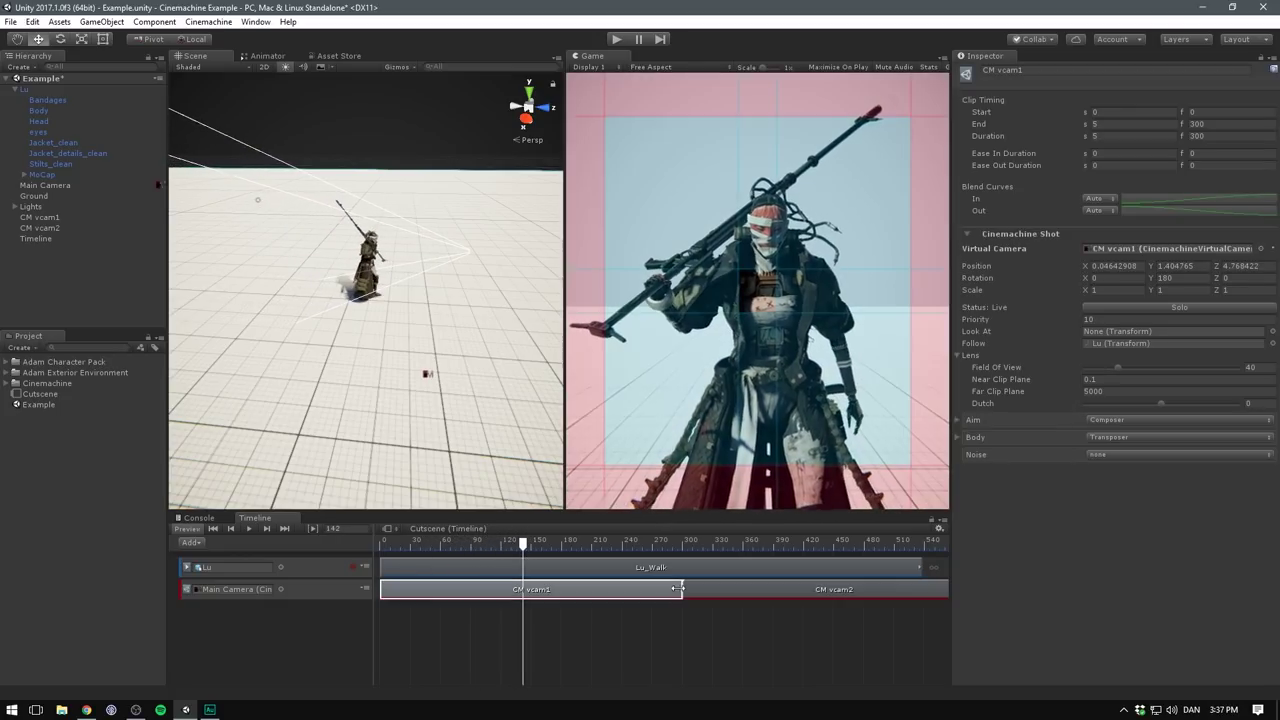
left_click_drag(677, 589, 505, 591)
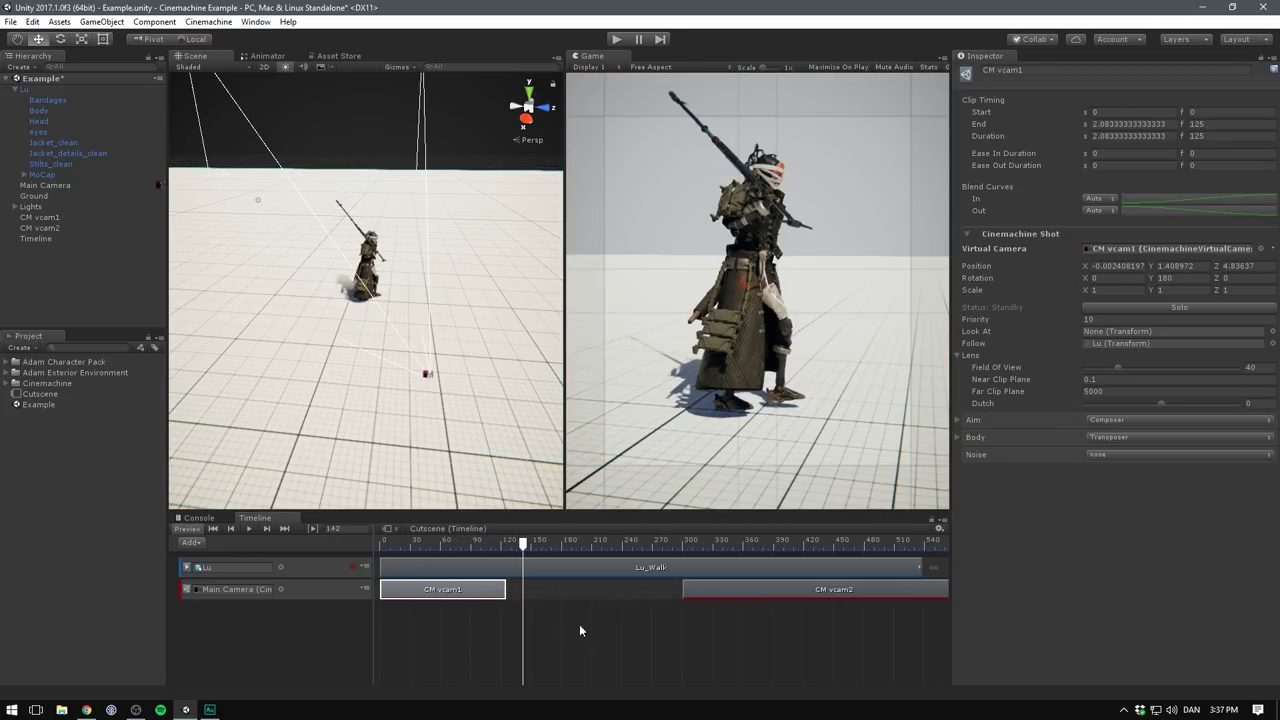
left_click_drag(700, 590, 522, 590)
left_click(644, 651)
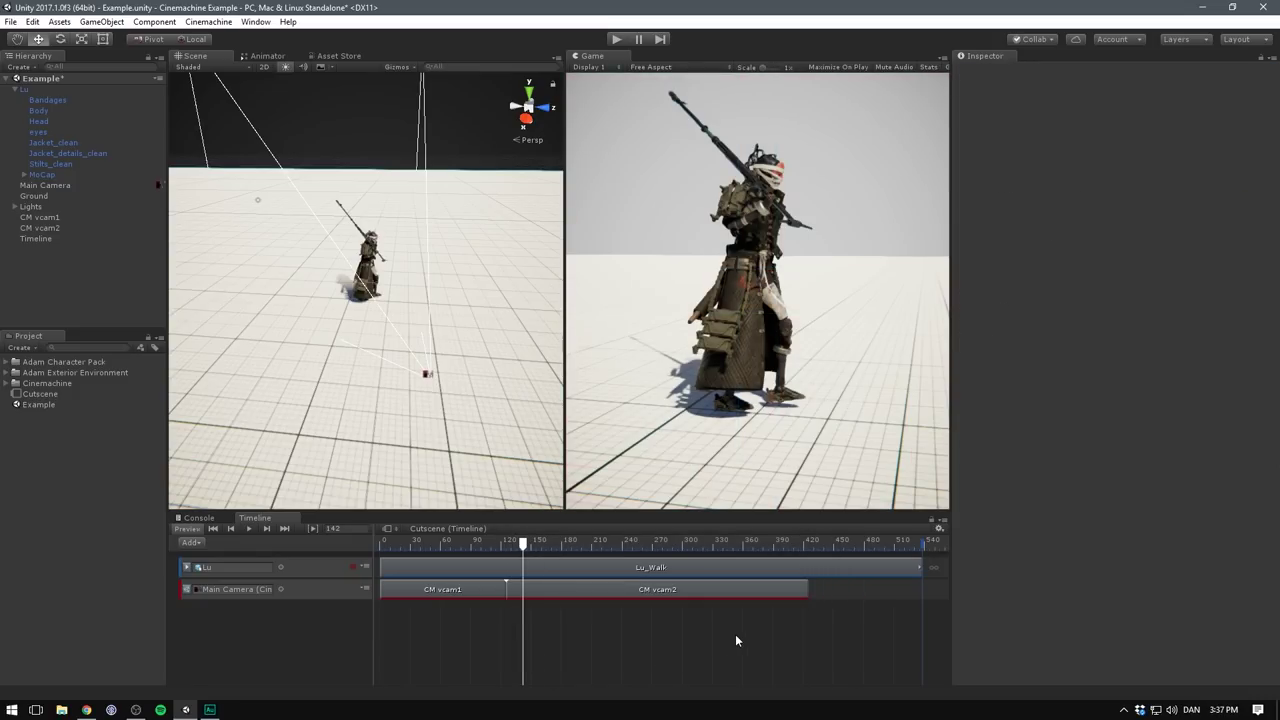
Trim the CM vcam2 clip to end at frame 265 and play the timeline from the start.
left_click_drag(807, 590, 644, 608)
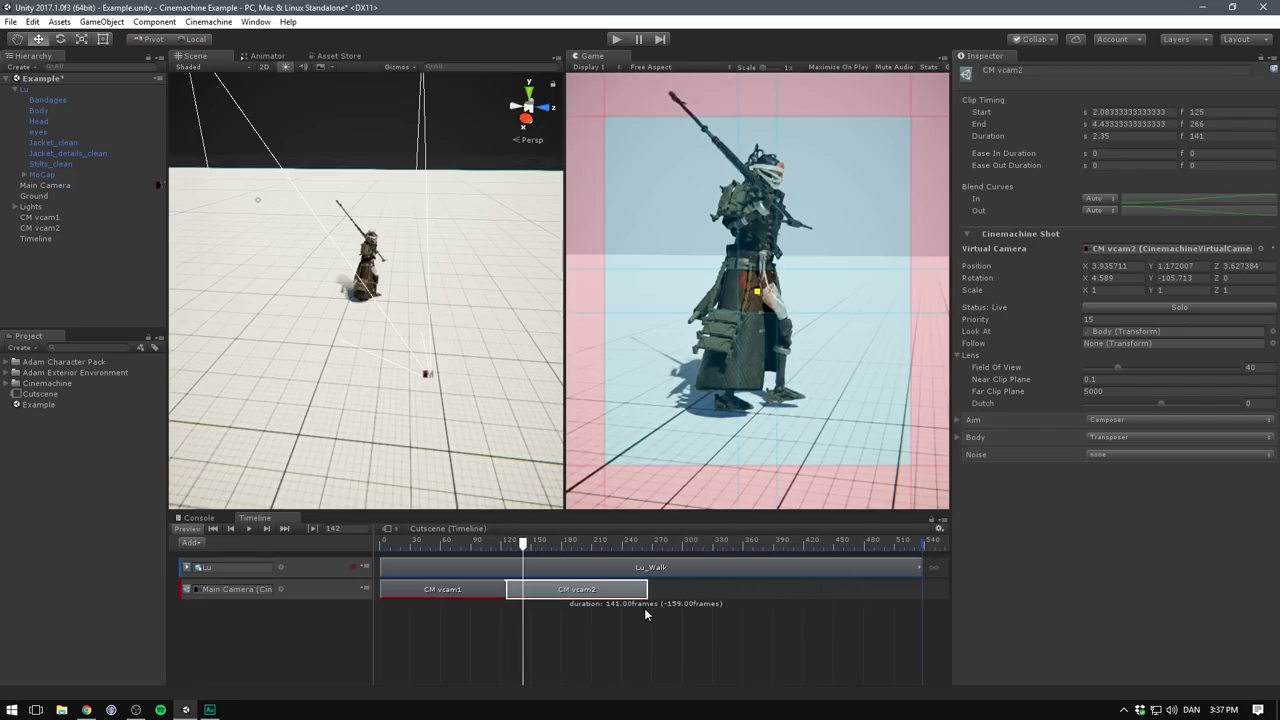
left_click(644, 608)
left_click(384, 543)
left_click(250, 527)
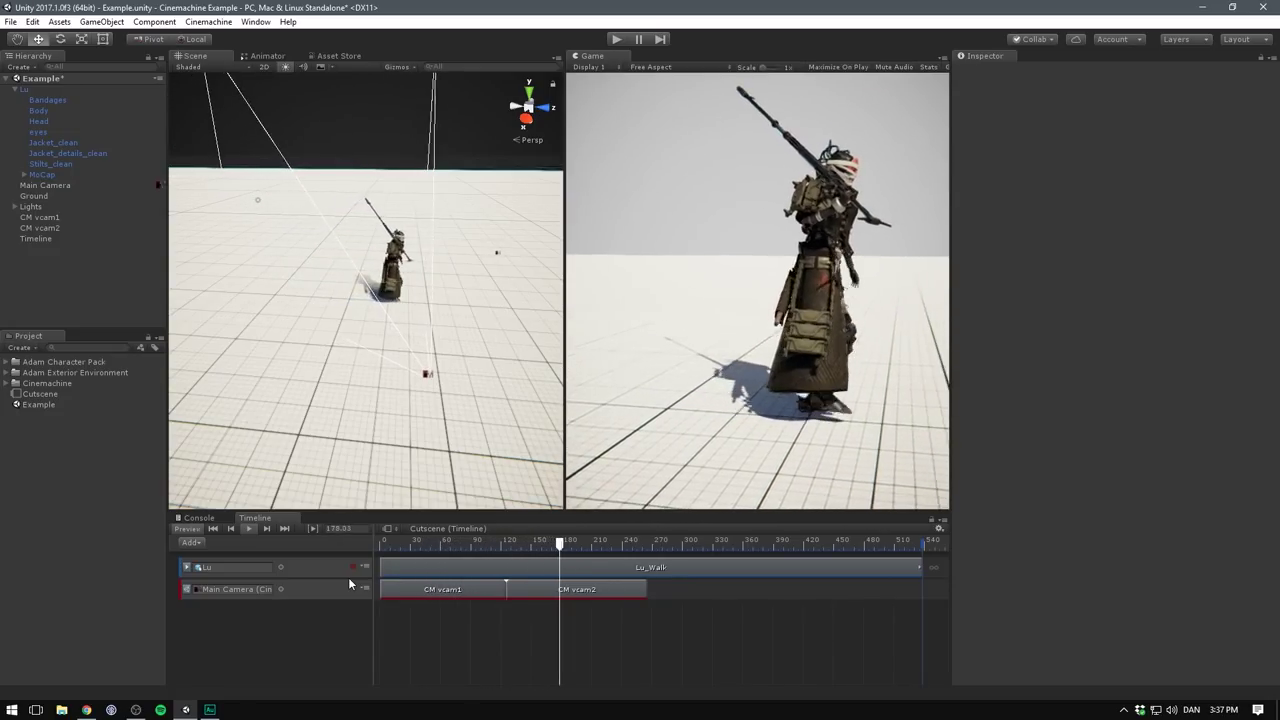
key("space")
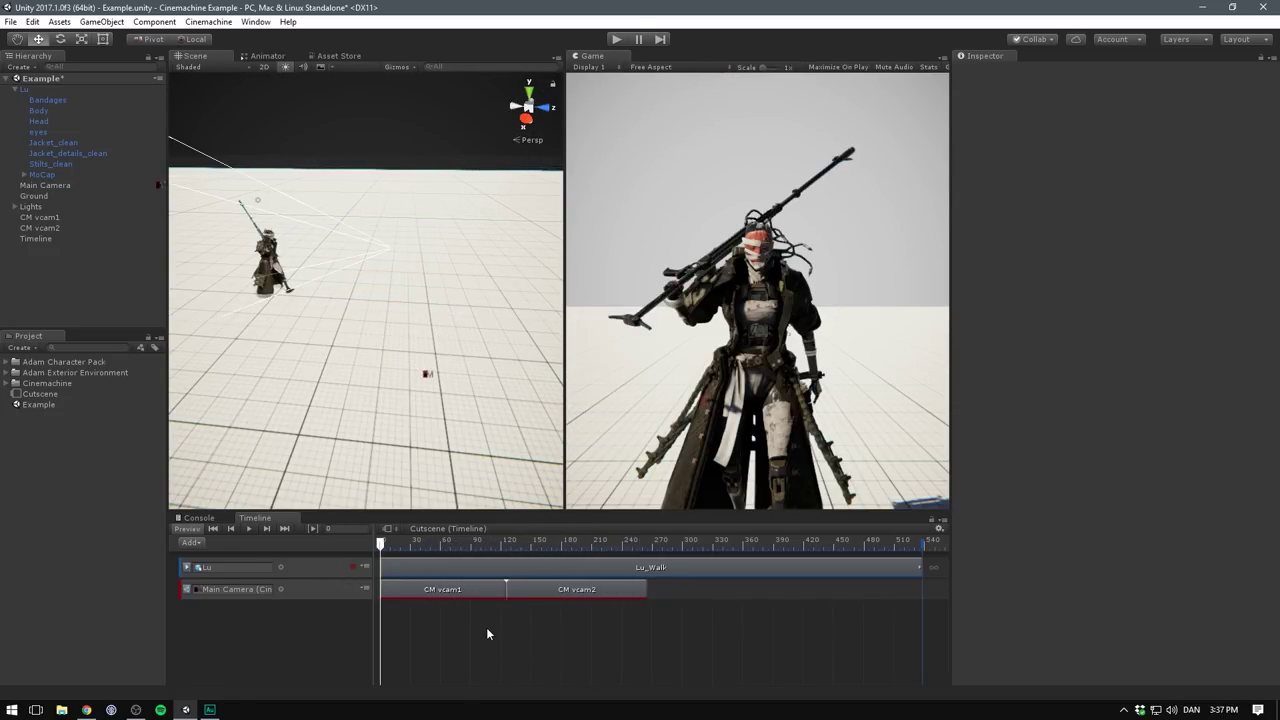
Try horizontal and vertical aim damping of 0 on CM vcam2 and scrub through its shot.
left_click_drag(506, 542, 572, 548)
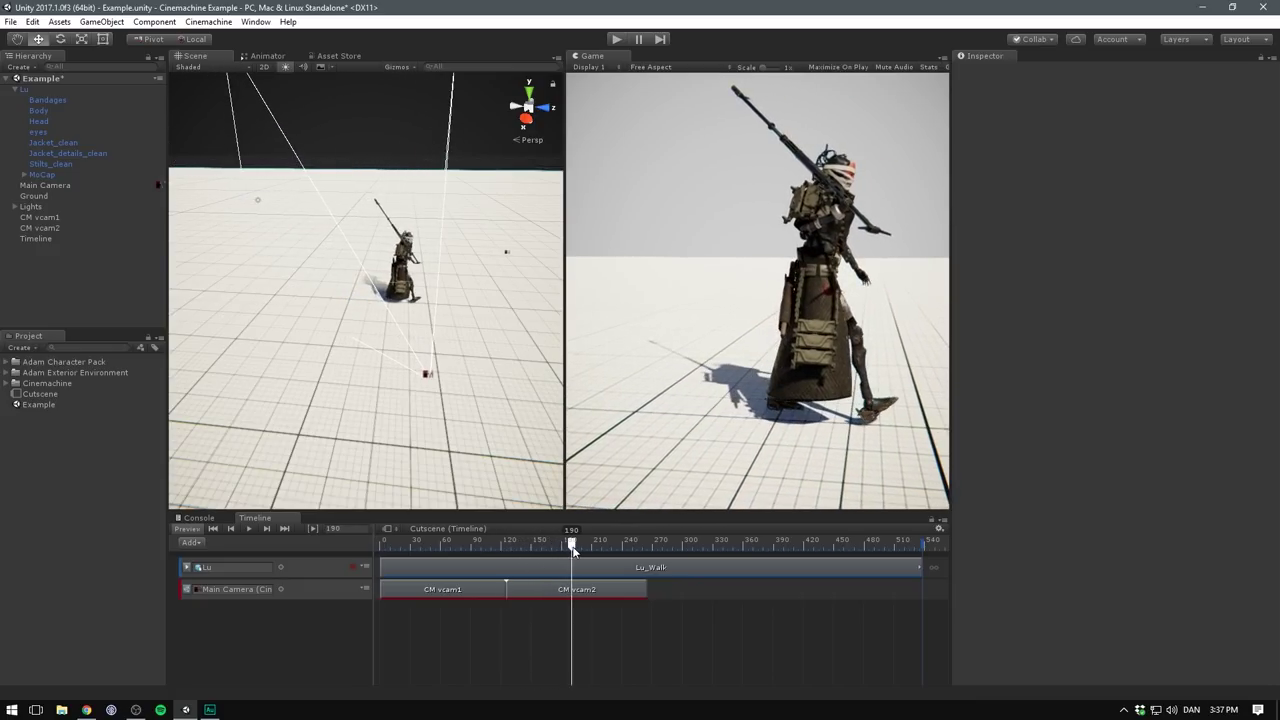
left_click(588, 595)
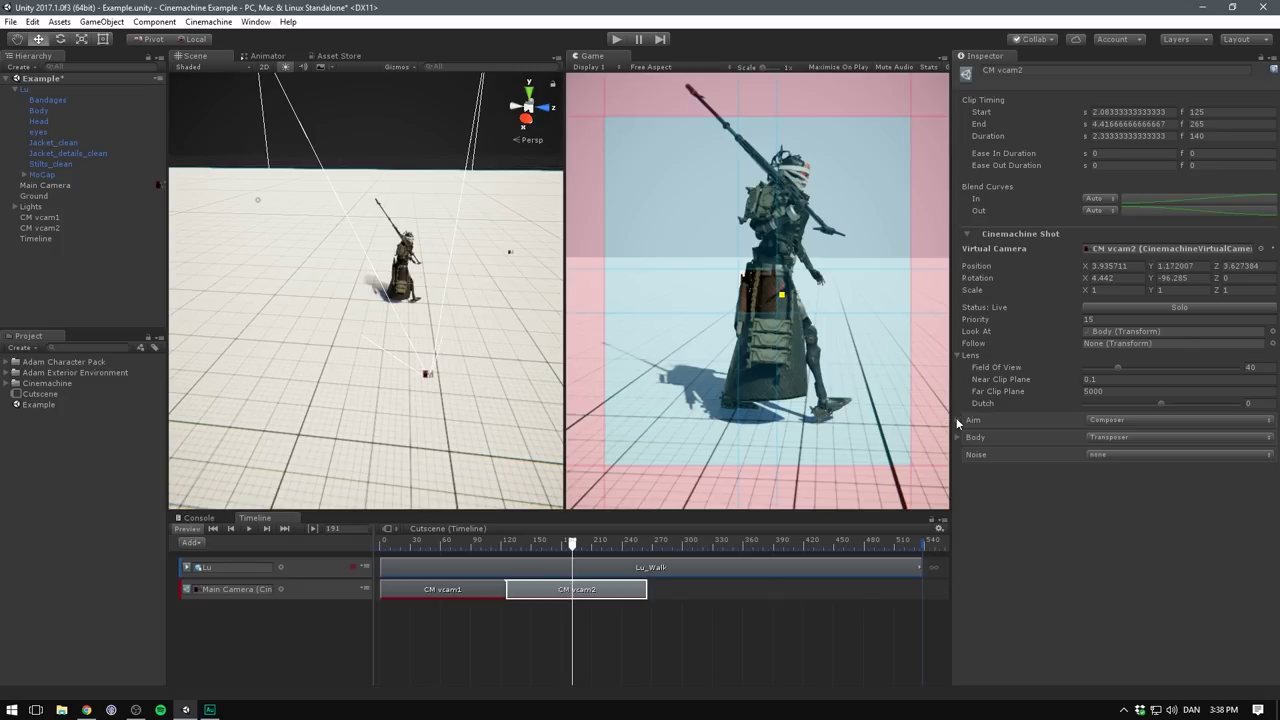
left_click(957, 419)
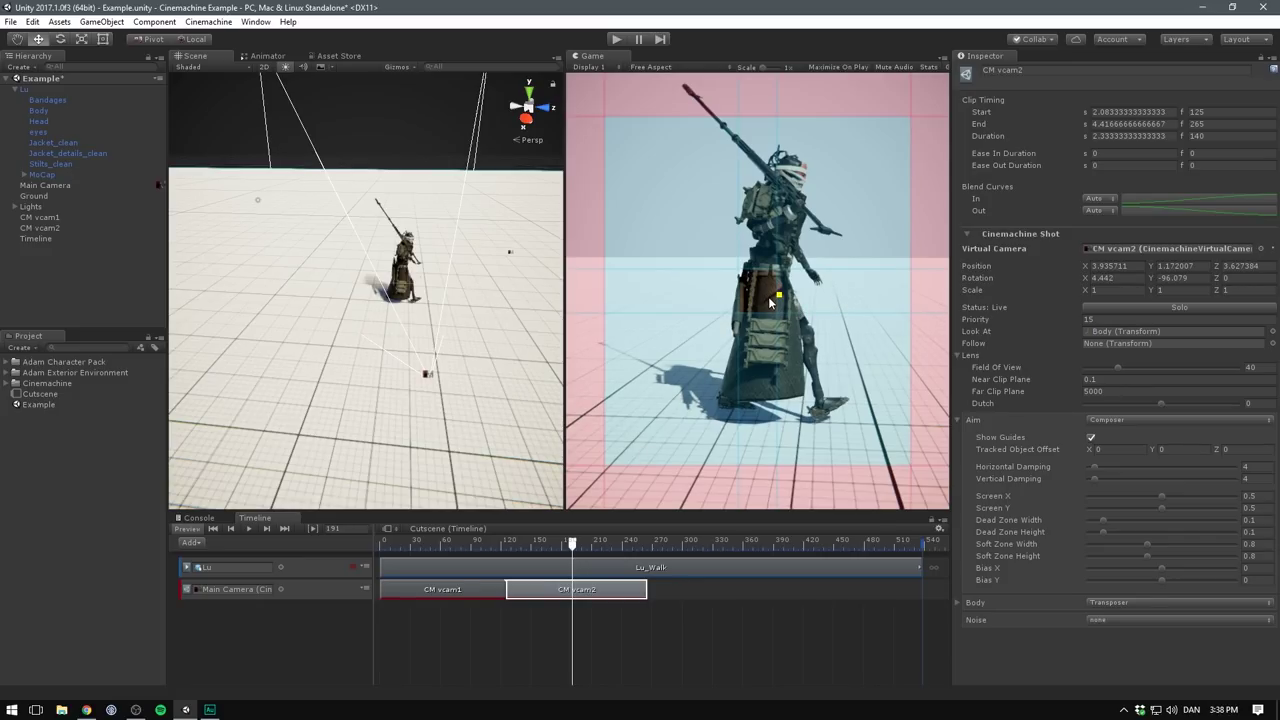
left_click_drag(572, 543, 515, 553)
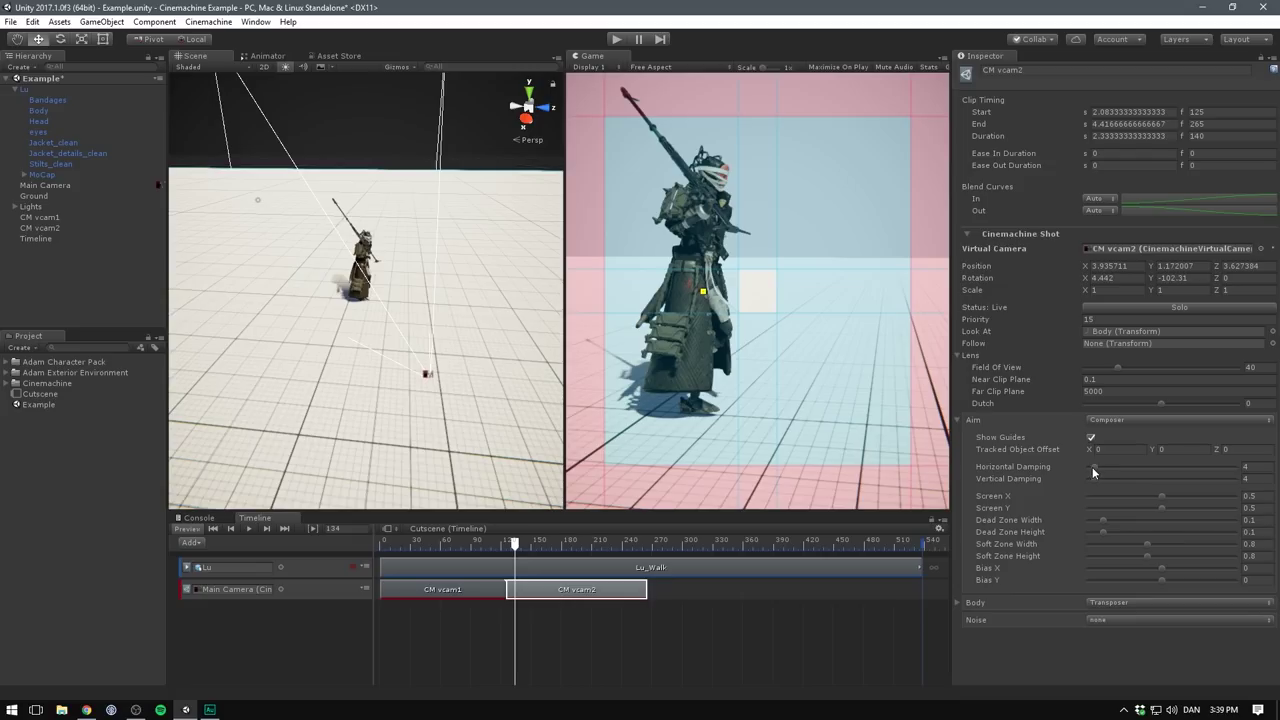
left_click_drag(1093, 472, 1089, 478)
left_click_drag(515, 542, 600, 541)
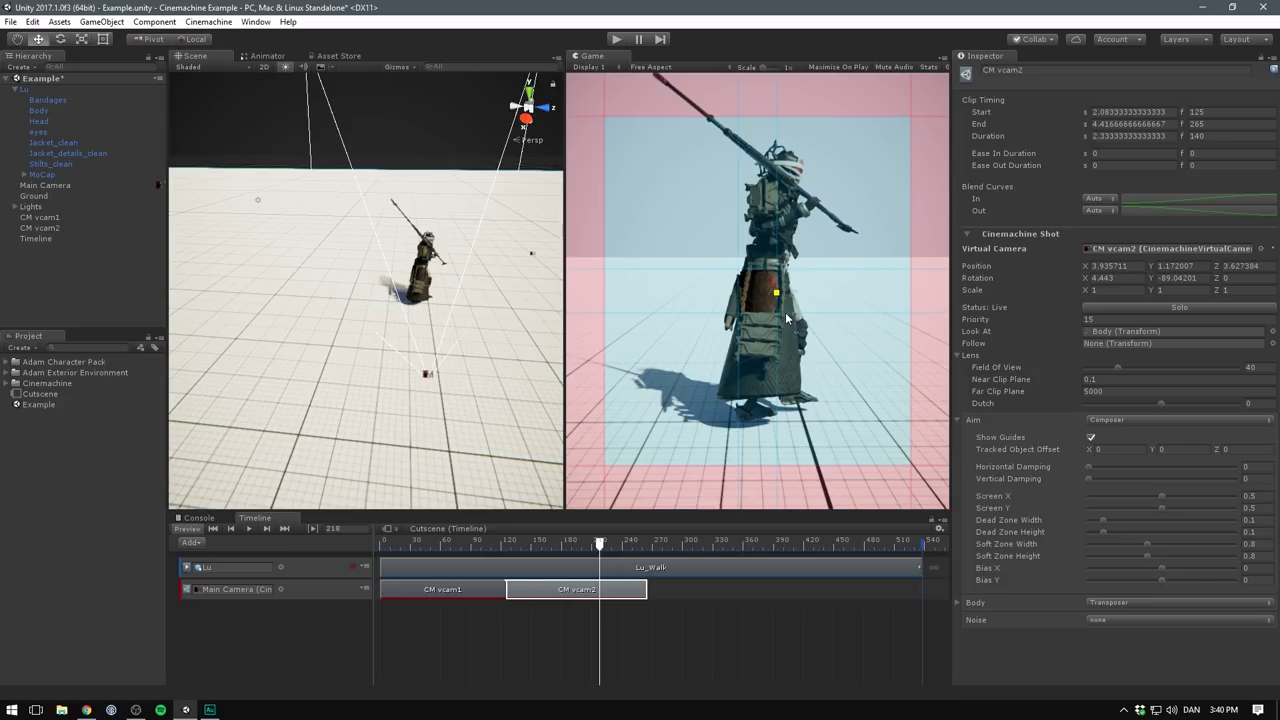
Set CM vcam2's aim dead zone width and height to 0 and both dampings to 4, and play through its shot.
left_click_drag(1104, 519, 1044, 527)
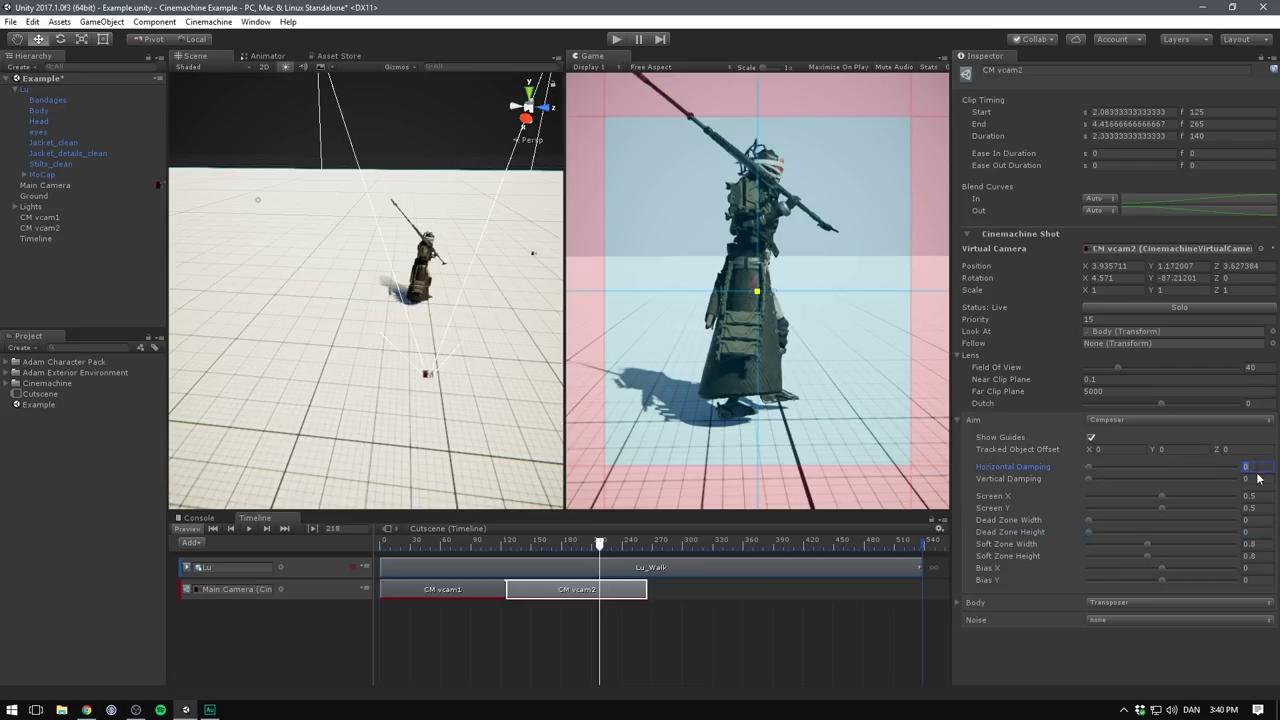
left_click(472, 541)
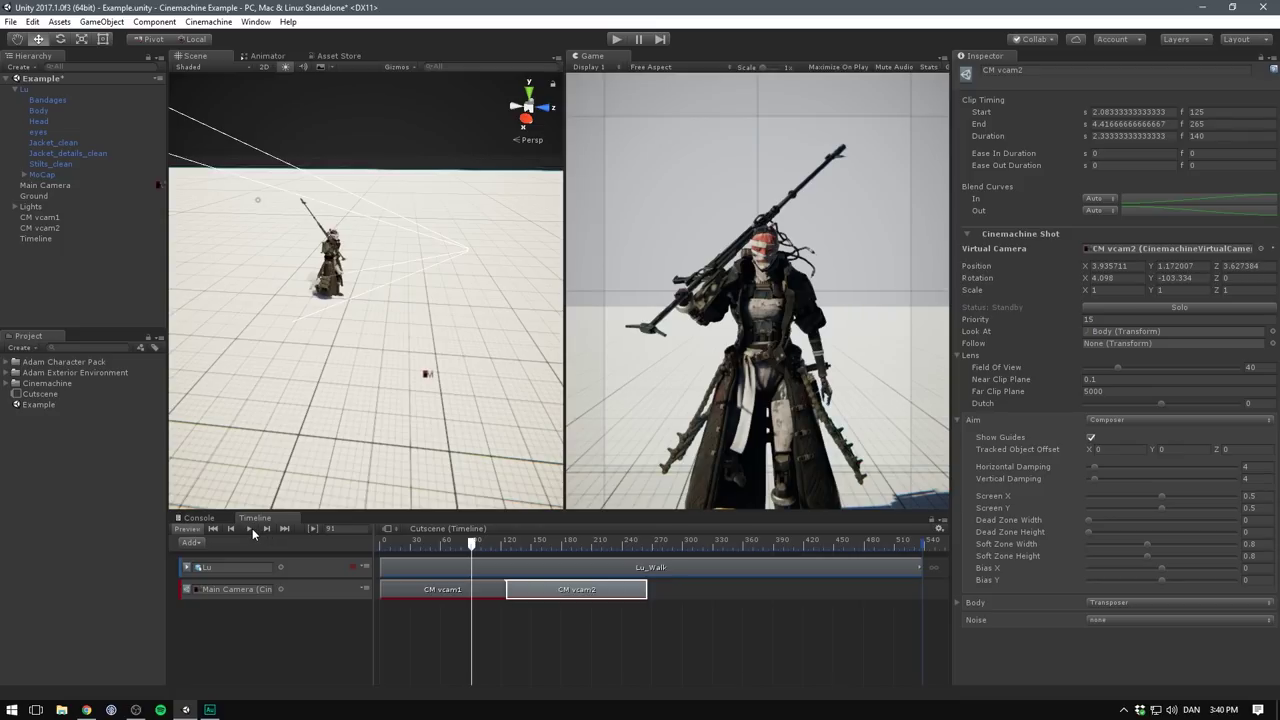
left_click(249, 528)
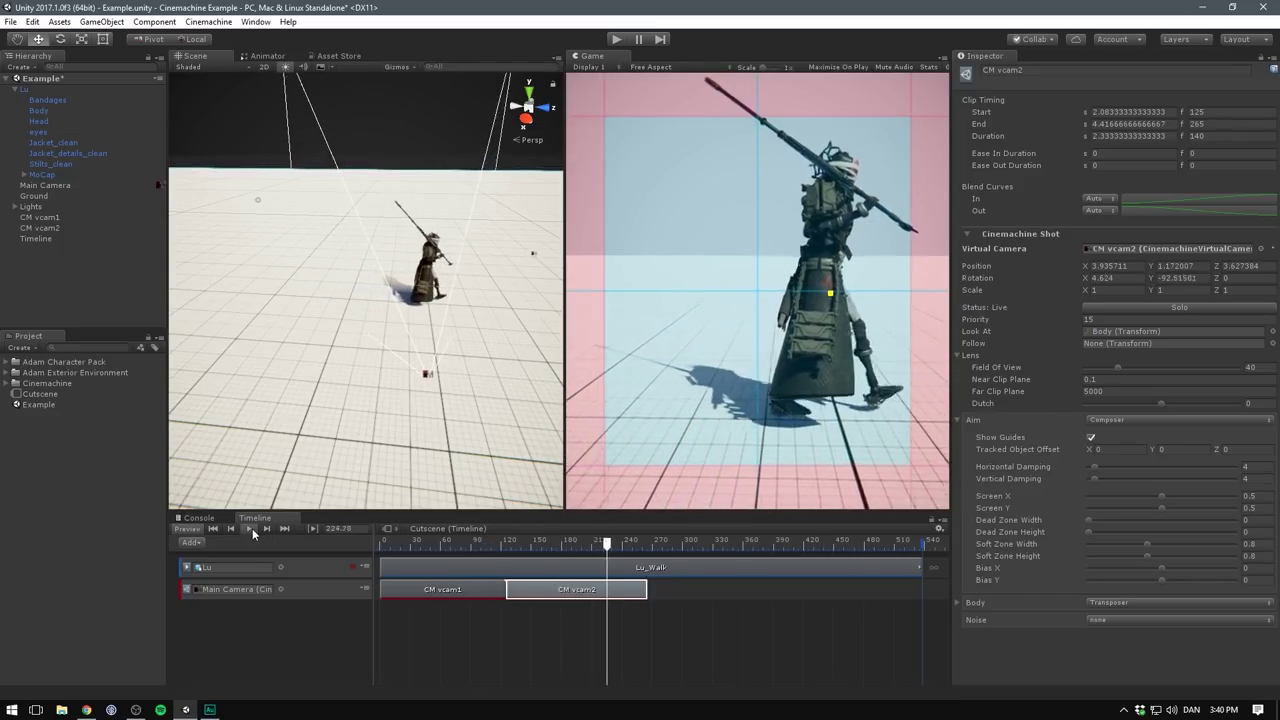
left_click(603, 545)
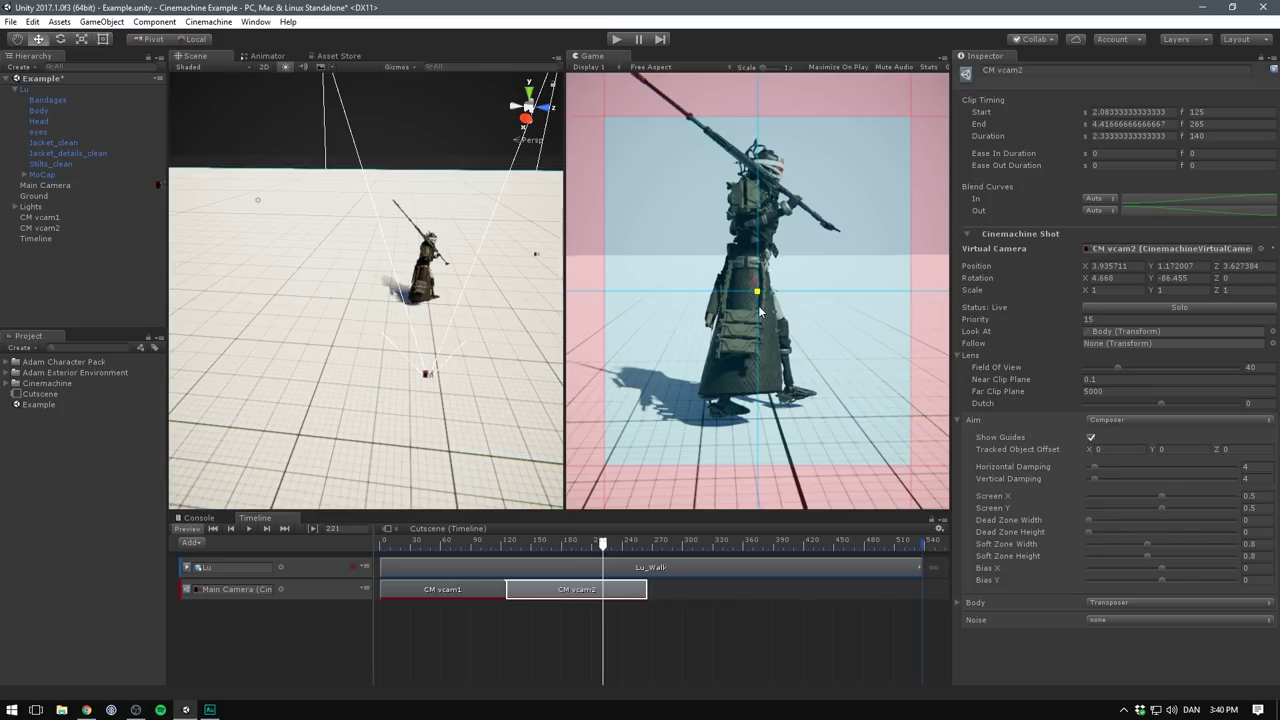
Adjust Screen X and Screen Y in CM vcam2's aim settings to reframe the character off-centre, and play back the shot.
mouse_move(1161, 494)
left_mouse_down()
mouse_move(1119, 499)
mouse_move(1174, 509)
left_mouse_up()
left_click(1163, 507)
left_click(248, 529)
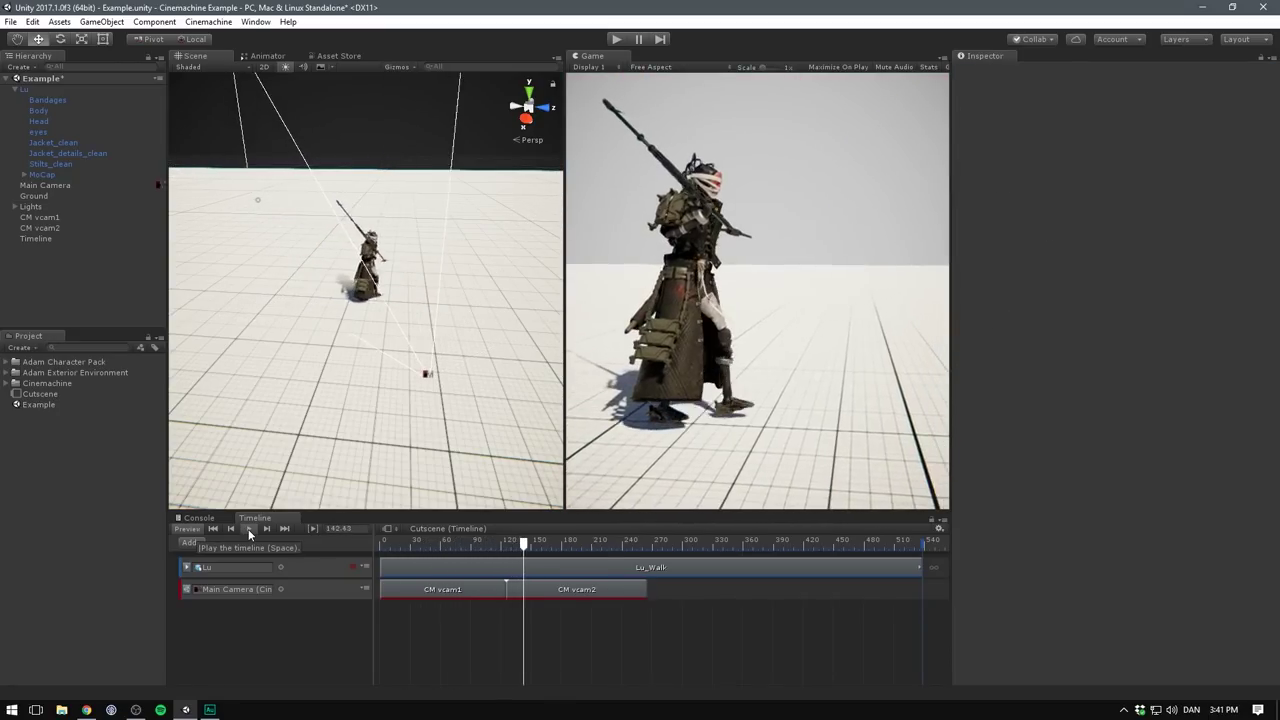
left_click(248, 529)
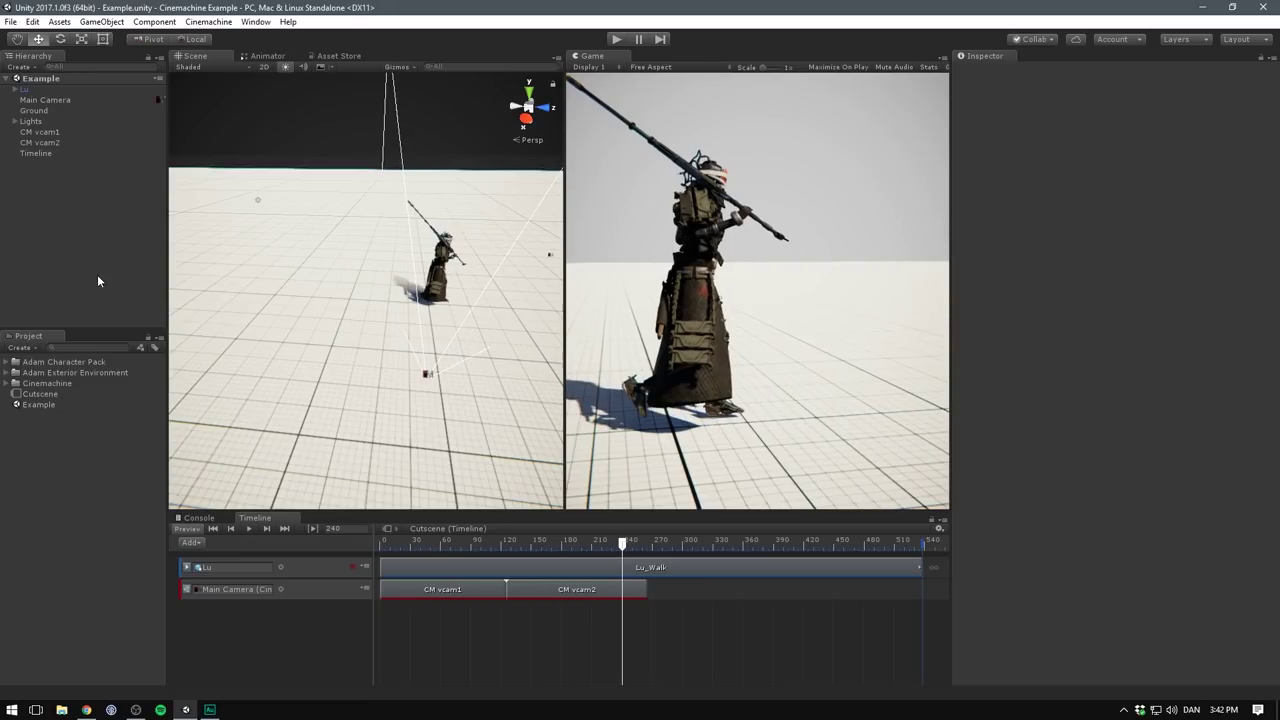
Create a third Cinemachine virtual camera and move the Timeline object to the top of the hierarchy.
left_click(208, 22)
left_click(268, 39)
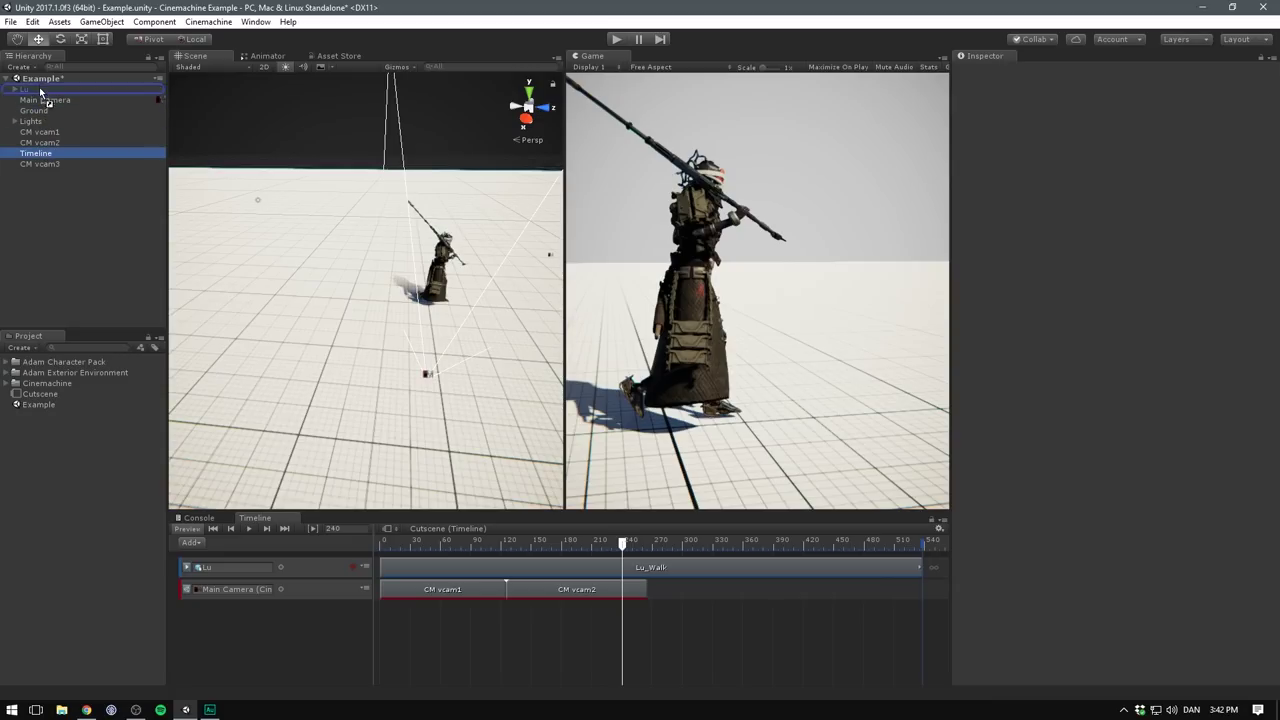
left_click_drag(40, 90, 40, 88)
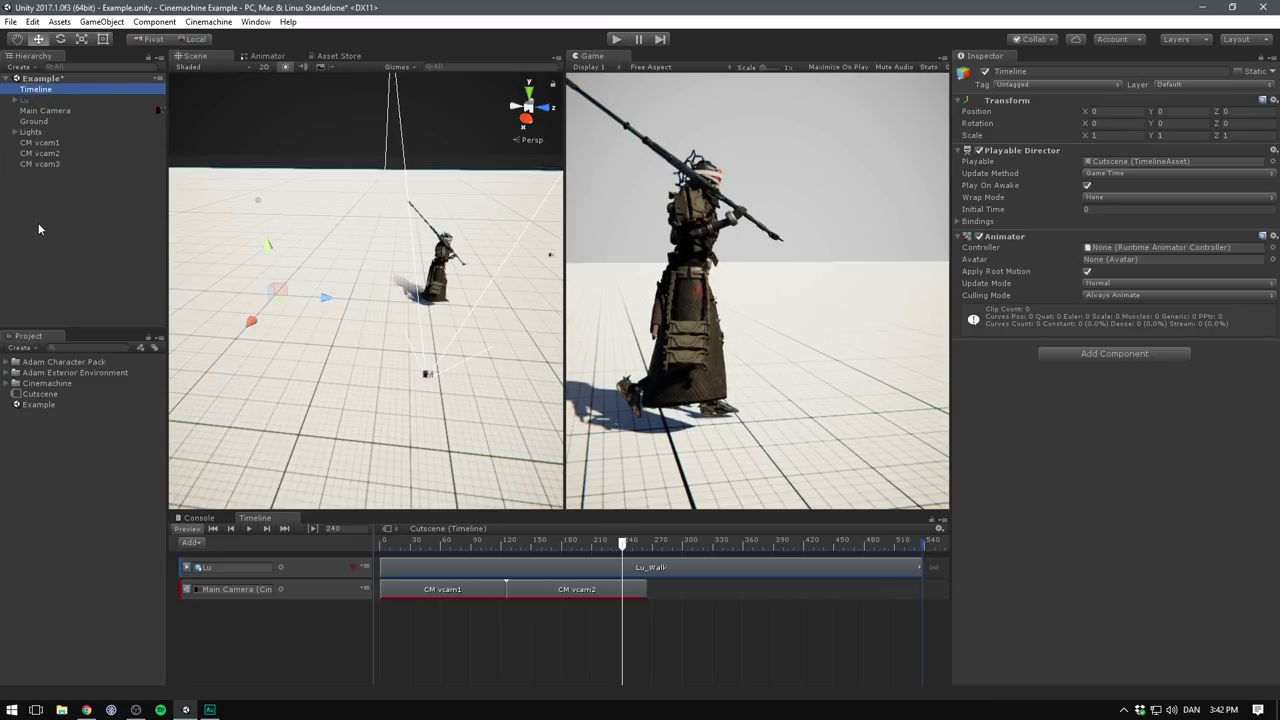
left_click(38, 229)
Solo CM vcam3 and set Lu as its Follow target.
left_click(45, 164)
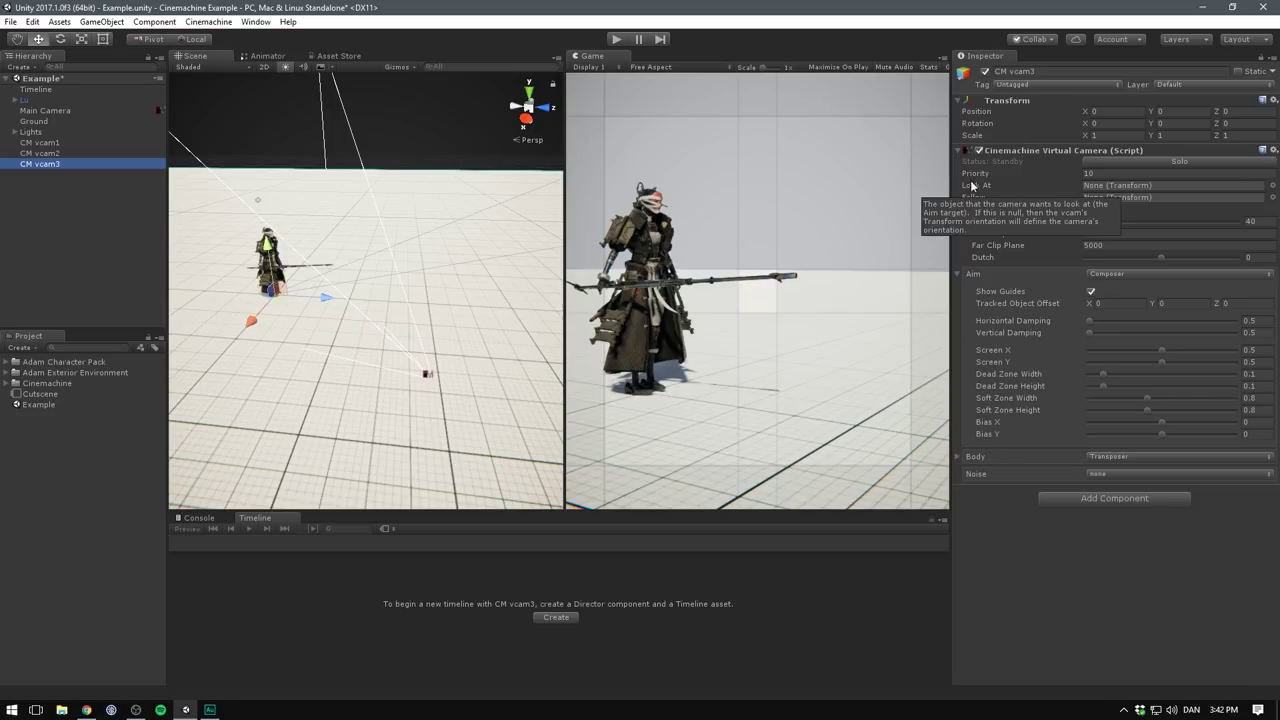
mouse_move(1051, 177)
left_click(1148, 161)
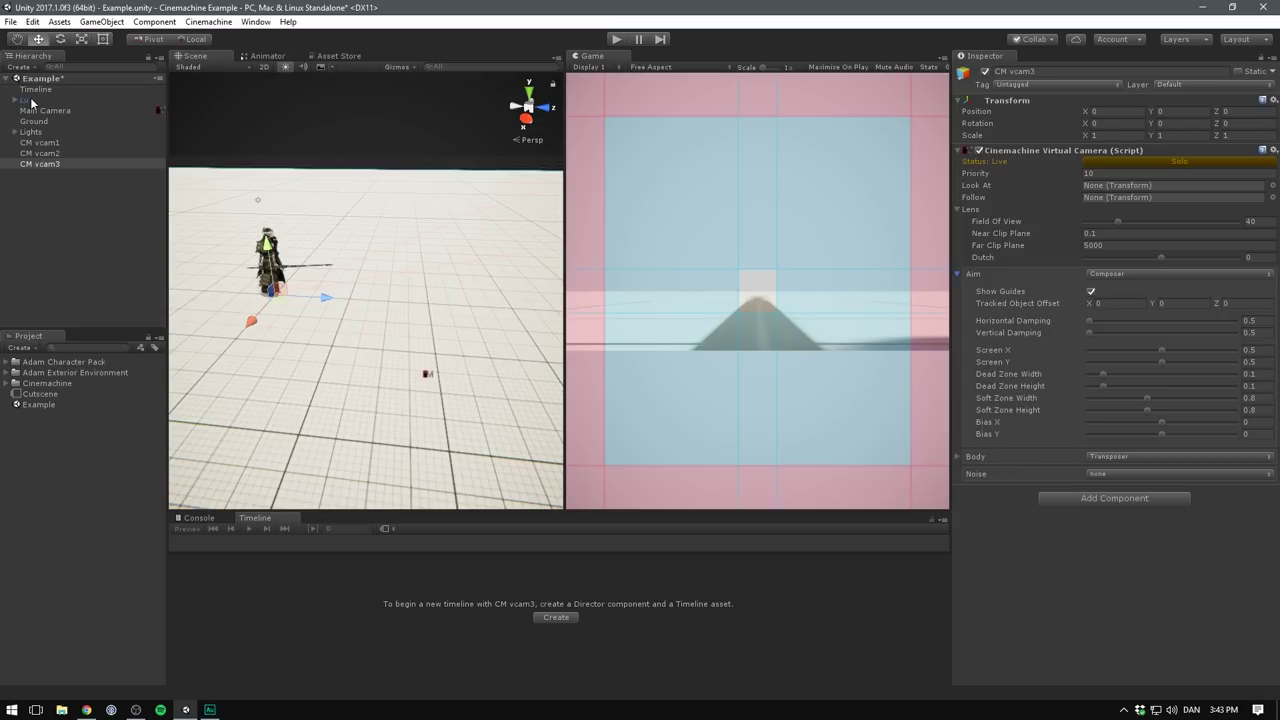
left_click_drag(945, 182, 1131, 199)
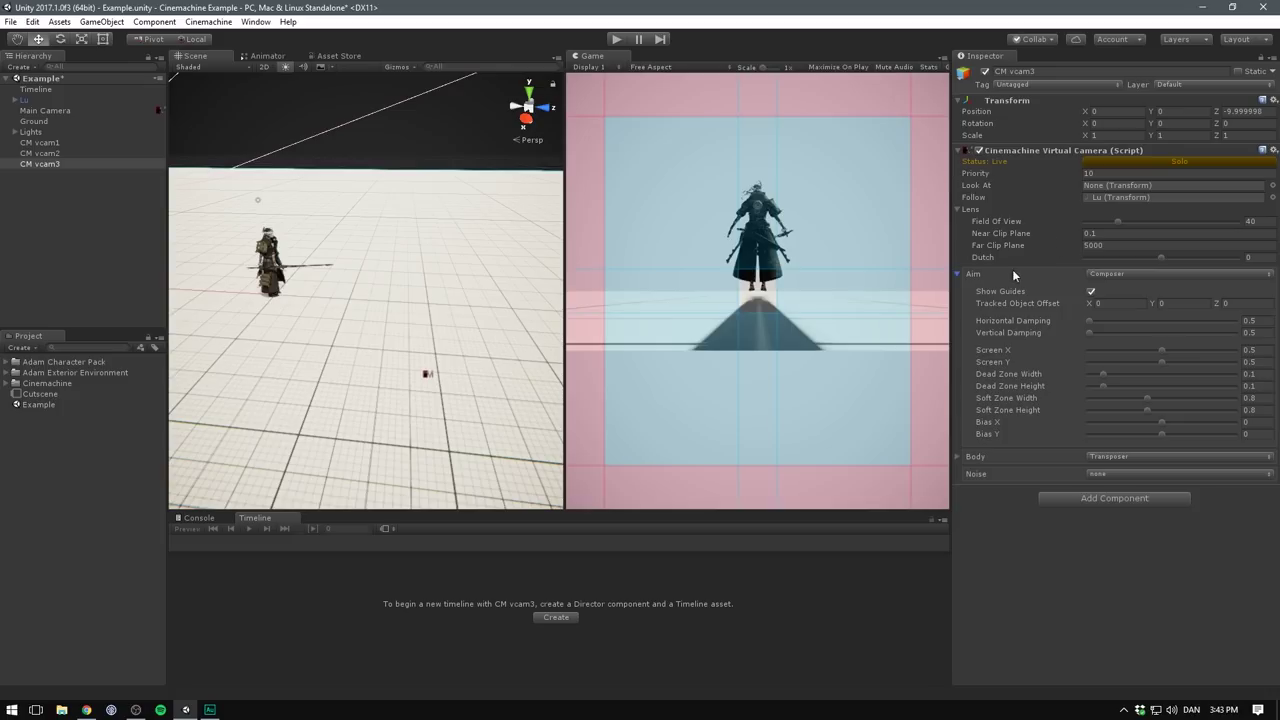
Frame Lu from behind with CM vcam3 using follow offset -0.18, 1.59, -1.67 and X rotation 6.1, and turn off Solo.
left_click(958, 275)
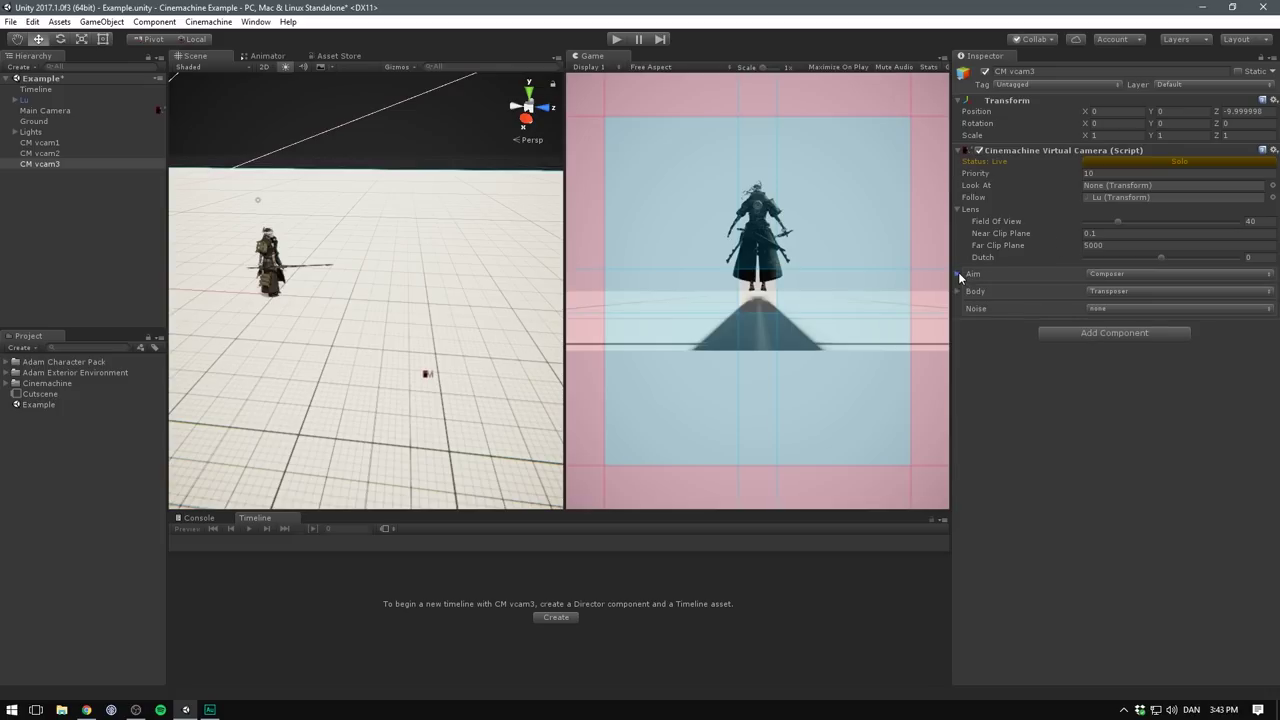
left_click(957, 291)
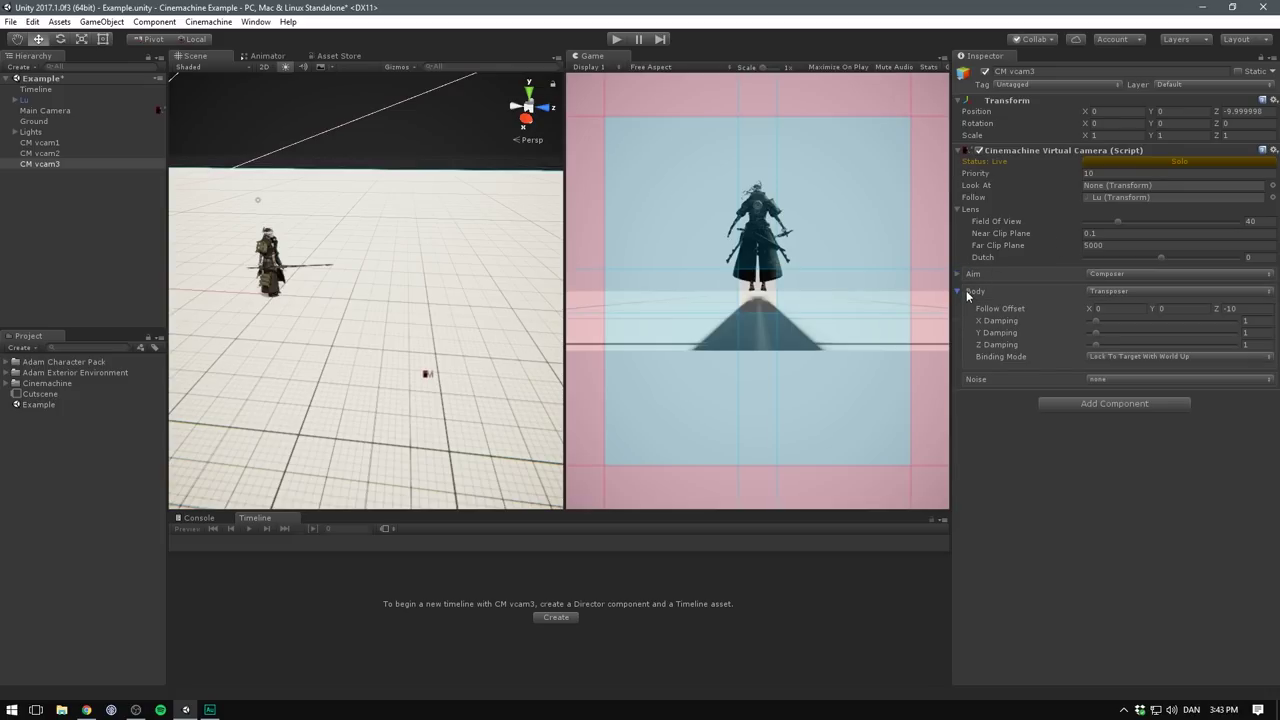
left_click_drag(1214, 305, 105, 321)
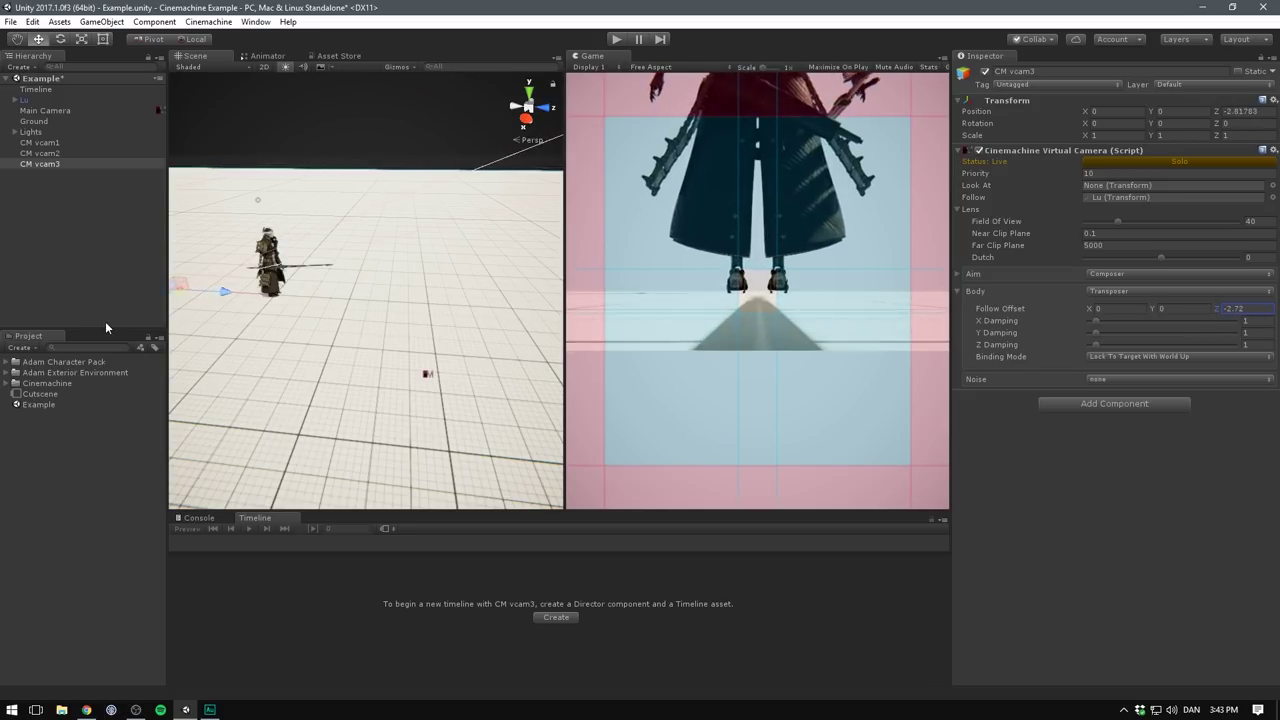
left_click_drag(1157, 309, 1084, 308)
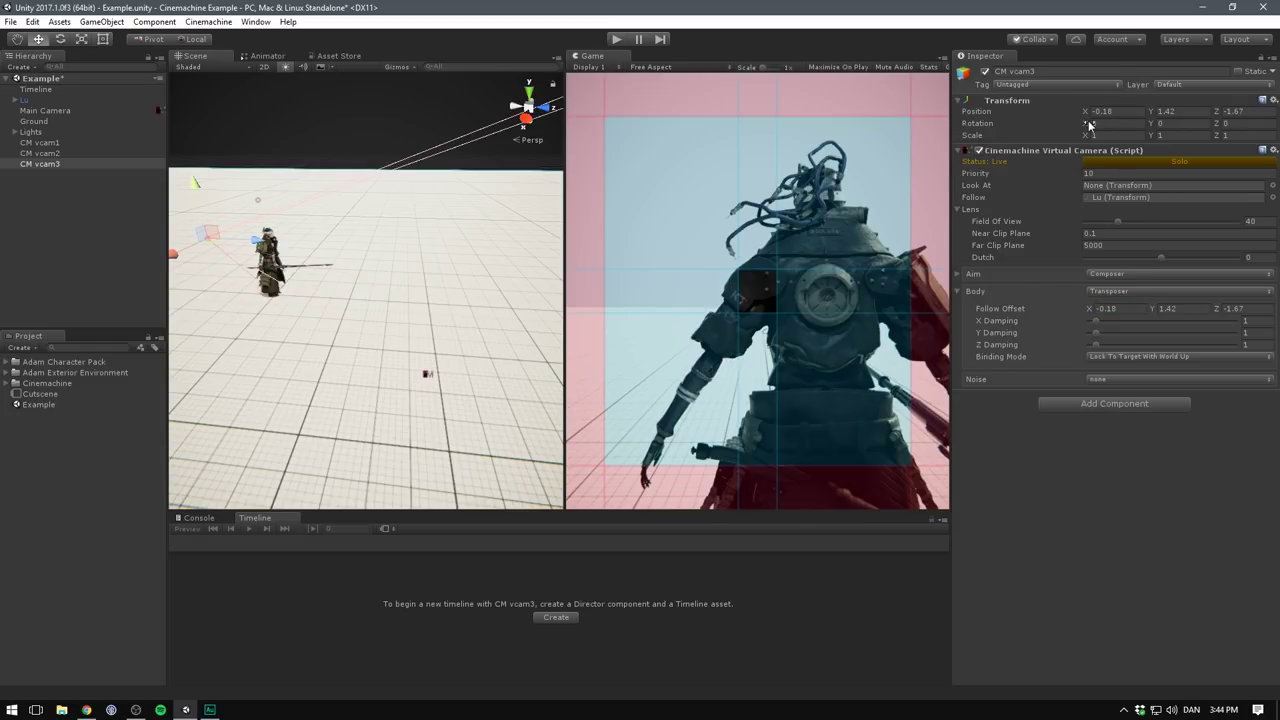
left_click_drag(1088, 120, 1225, 147)
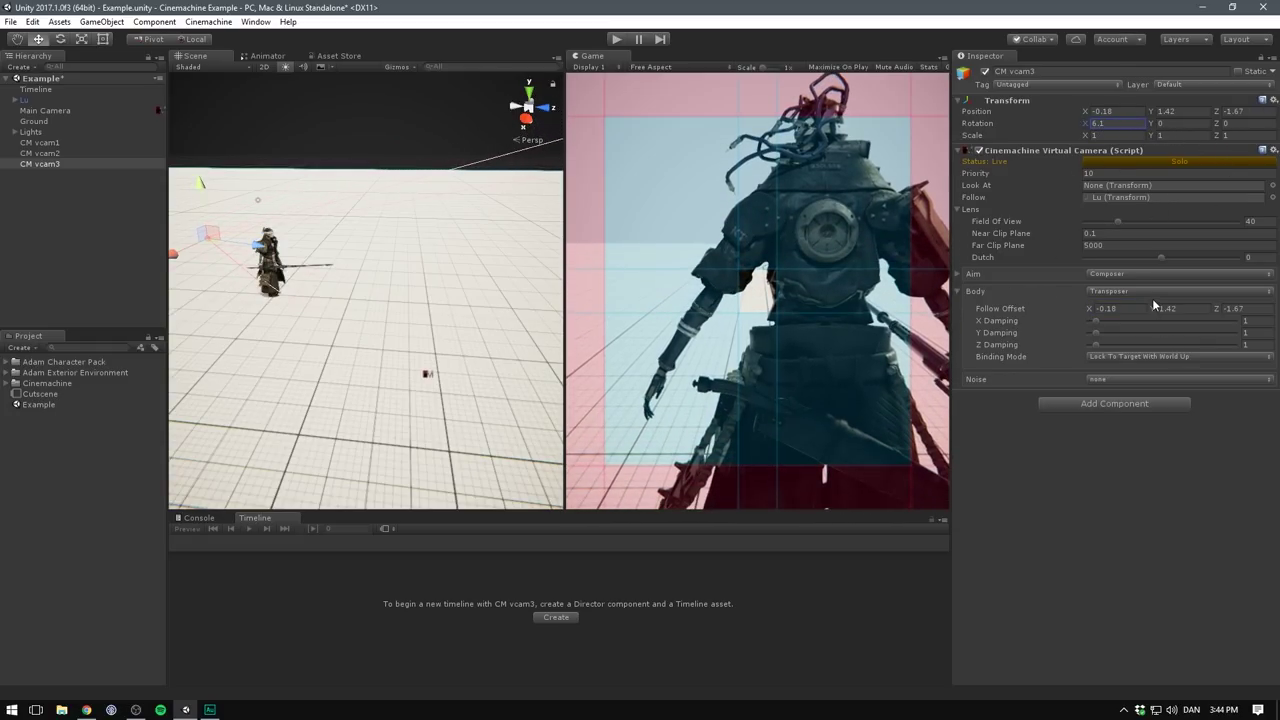
left_click_drag(1152, 306, 1160, 298)
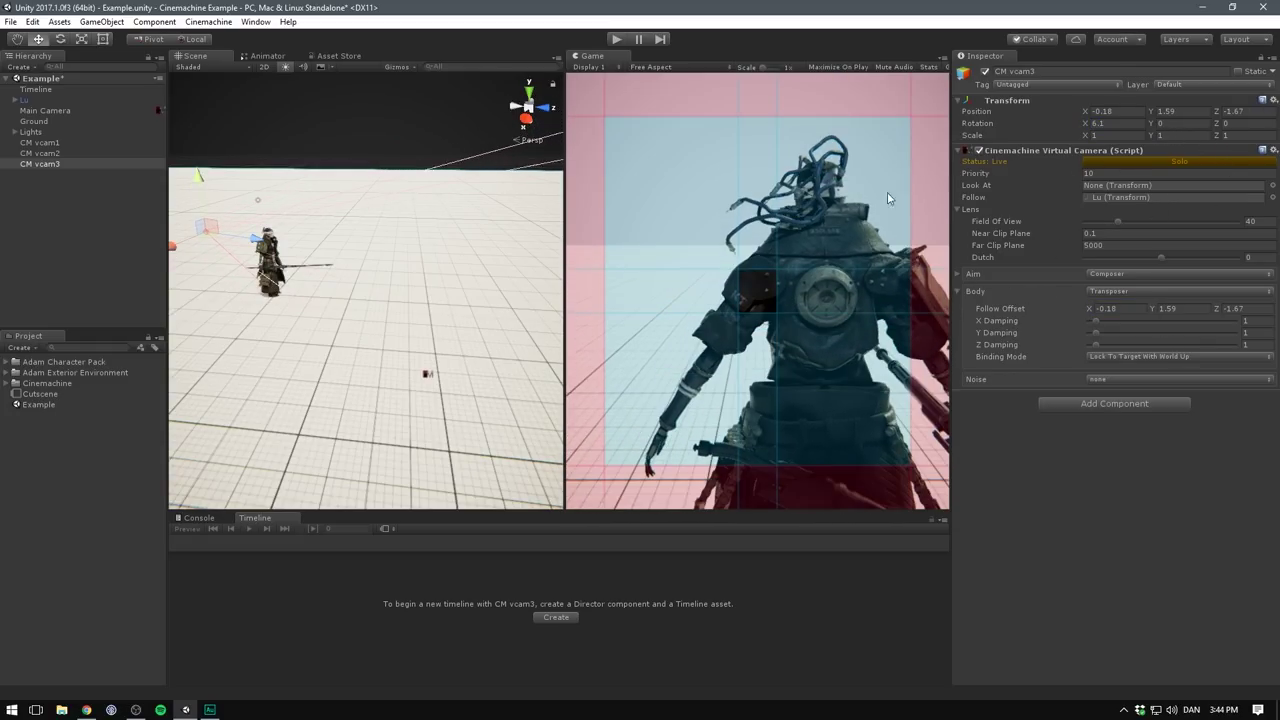
left_click(1131, 161)
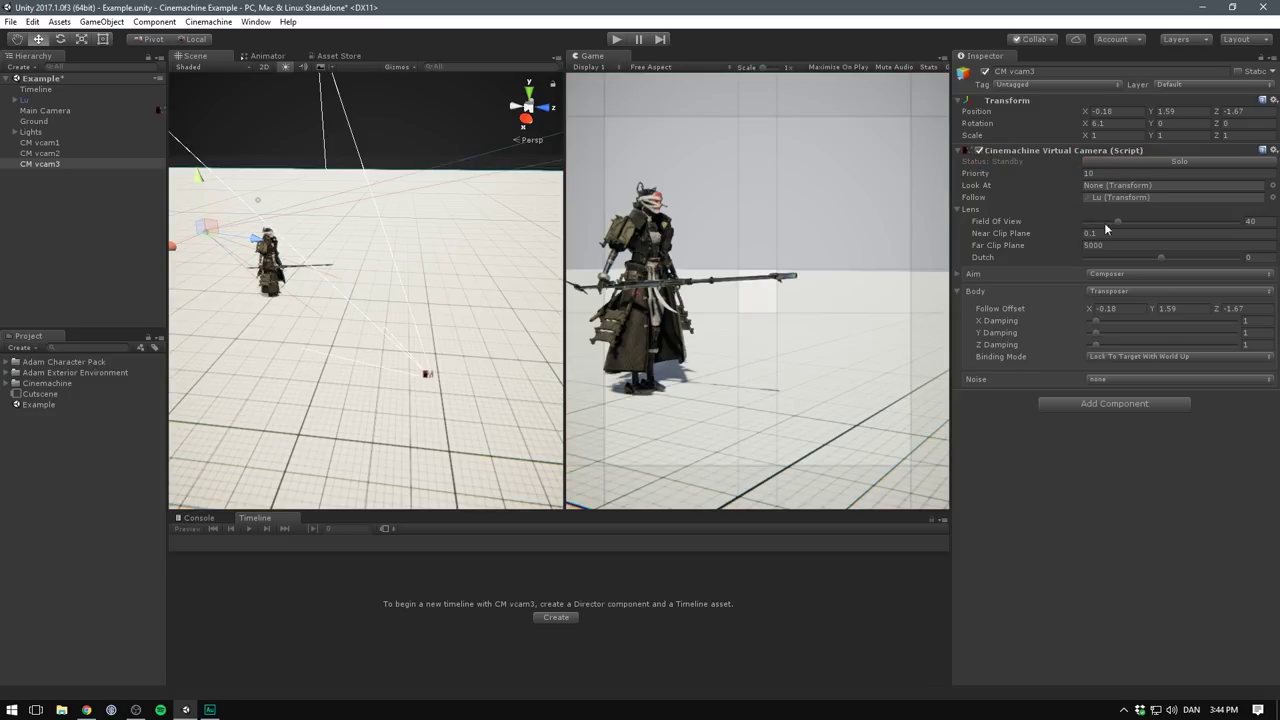
Add a Cinemachine shot clip directly after the CM vcam2 clip in the Cutscene timeline and assign CM vcam3 to it.
left_click(44, 90)
right_click(672, 588)
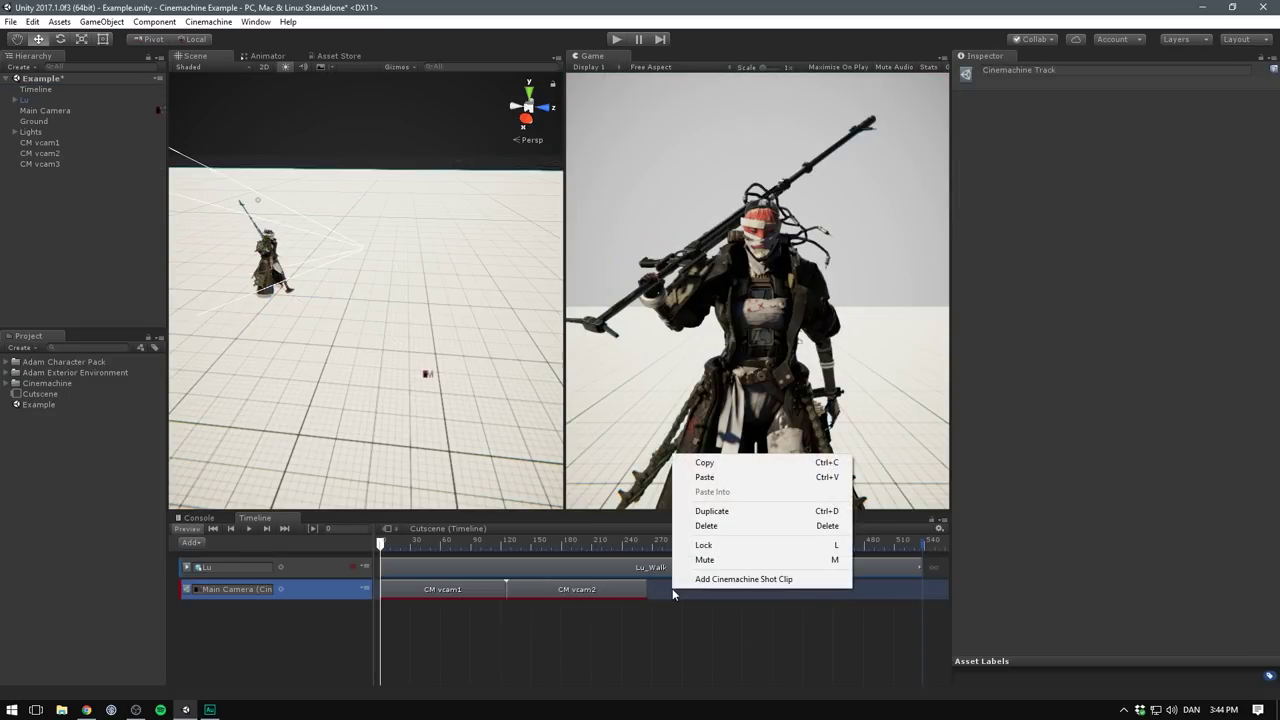
left_click(738, 582)
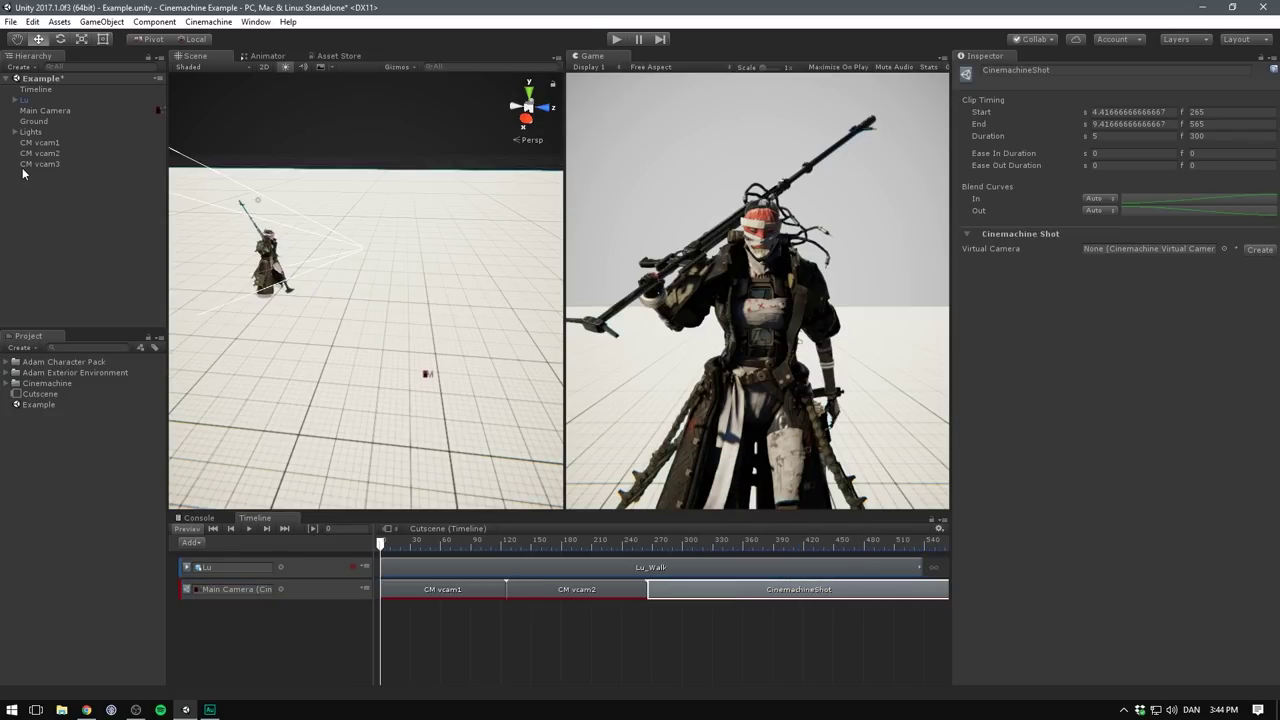
left_click_drag(1145, 255, 1145, 255)
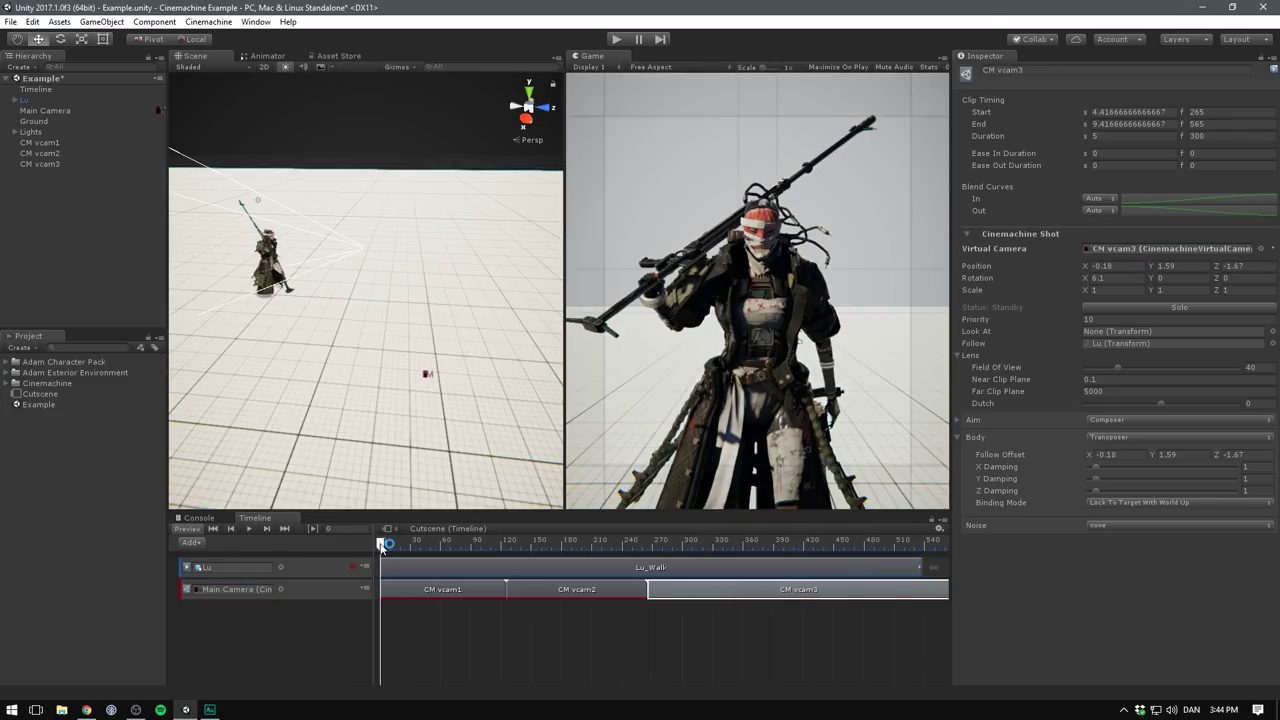
Scrub into the CM vcam3 shot, set its body X and Y damping to 4 and play the timeline.
left_click_drag(386, 545, 697, 553)
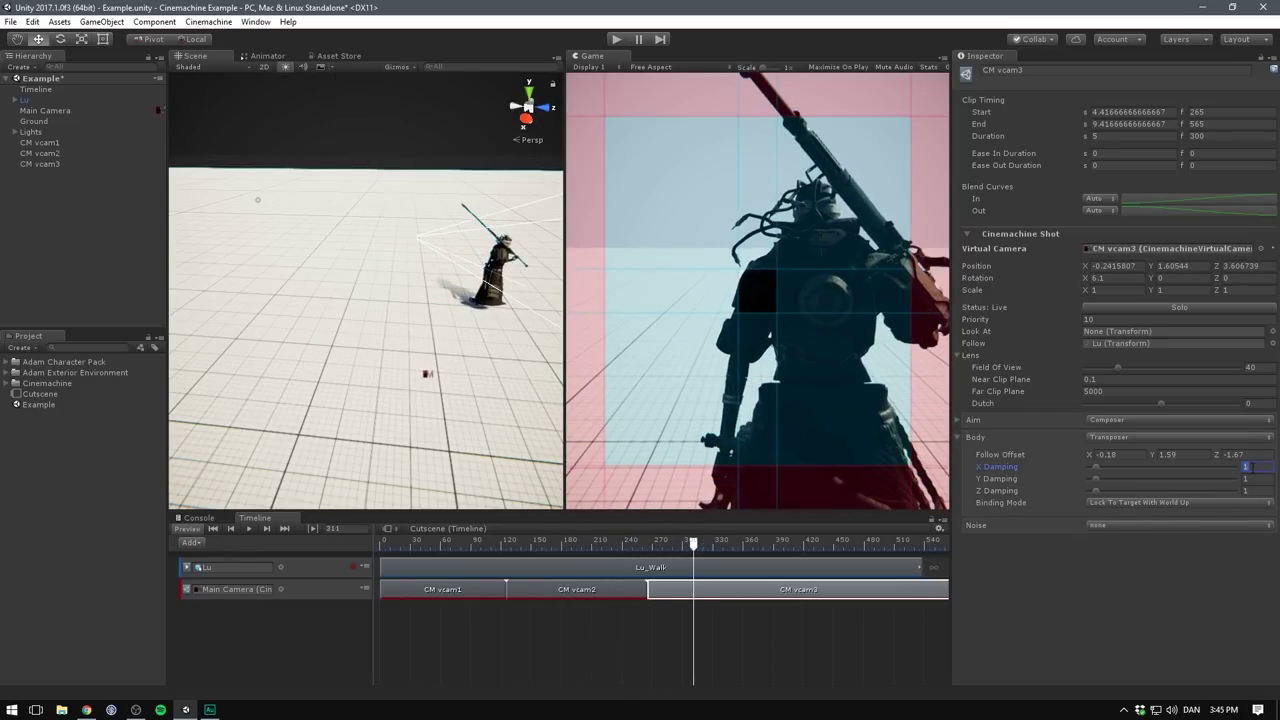
type("44")
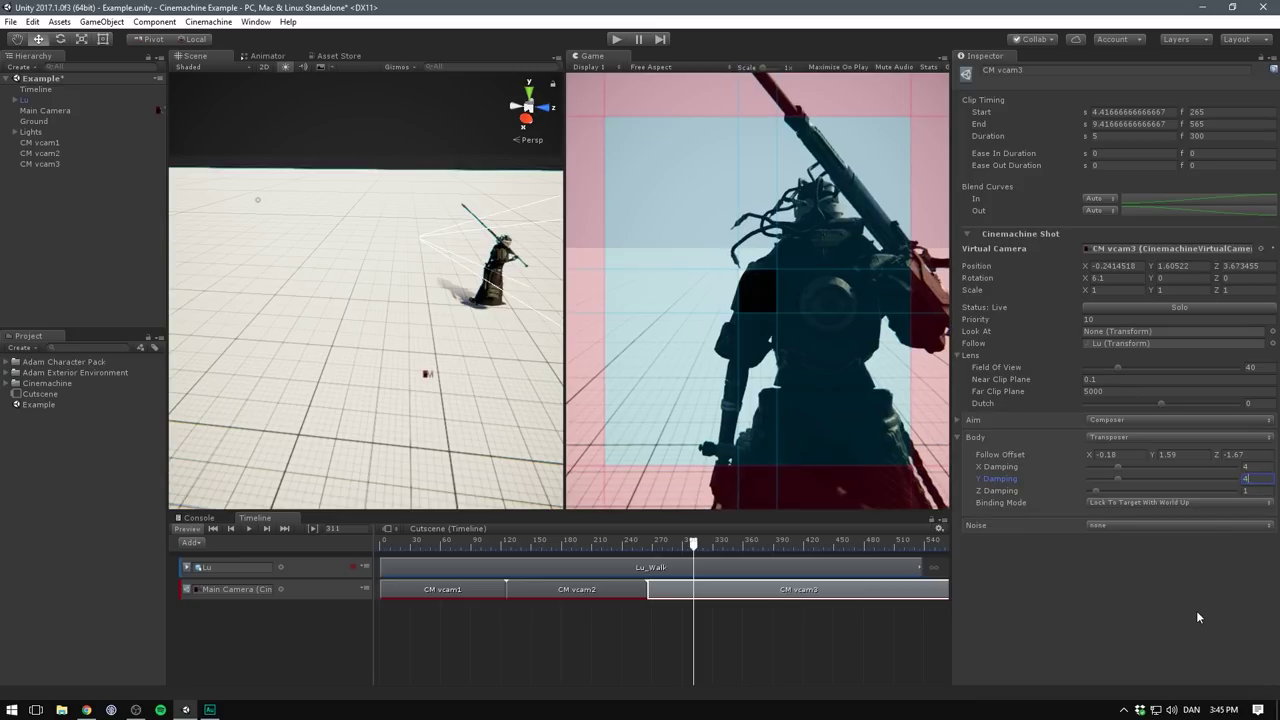
left_click(248, 527)
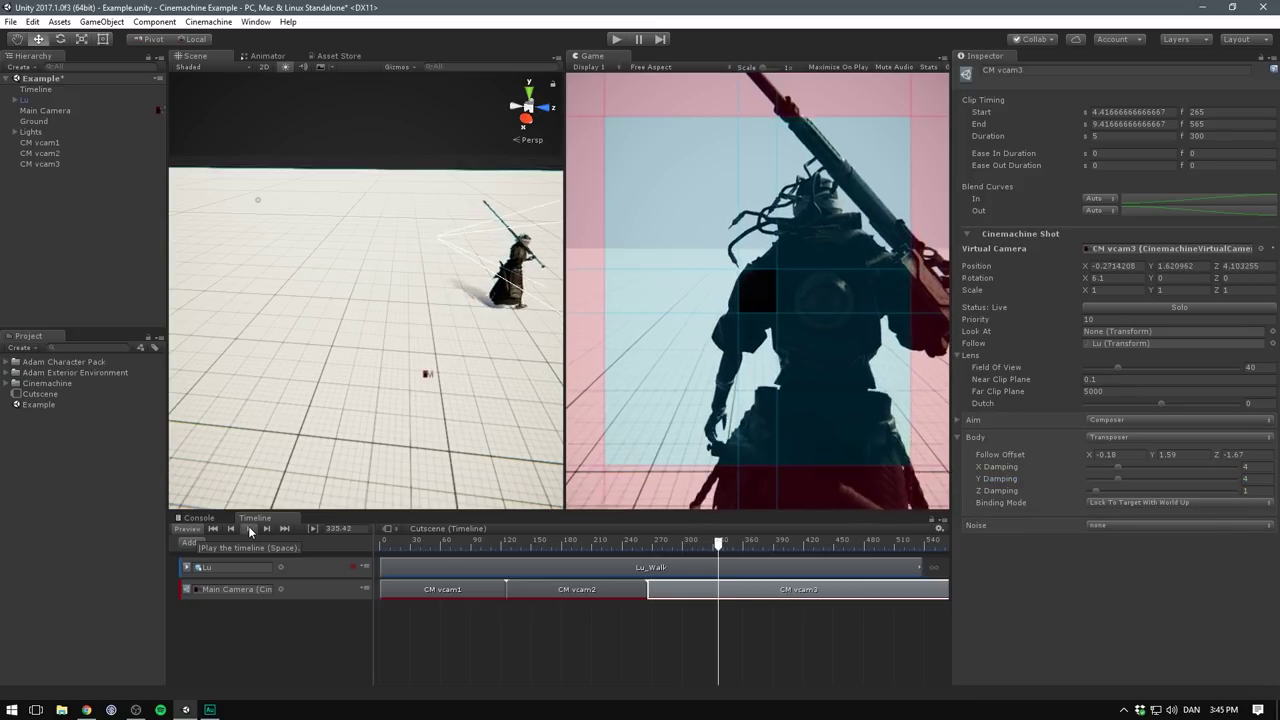
Trim the end of the CM vcam3 clip to match the Lu_Walk clip's end, play the timeline and scrub back to frame 292.
left_click_drag(946, 589, 897, 590)
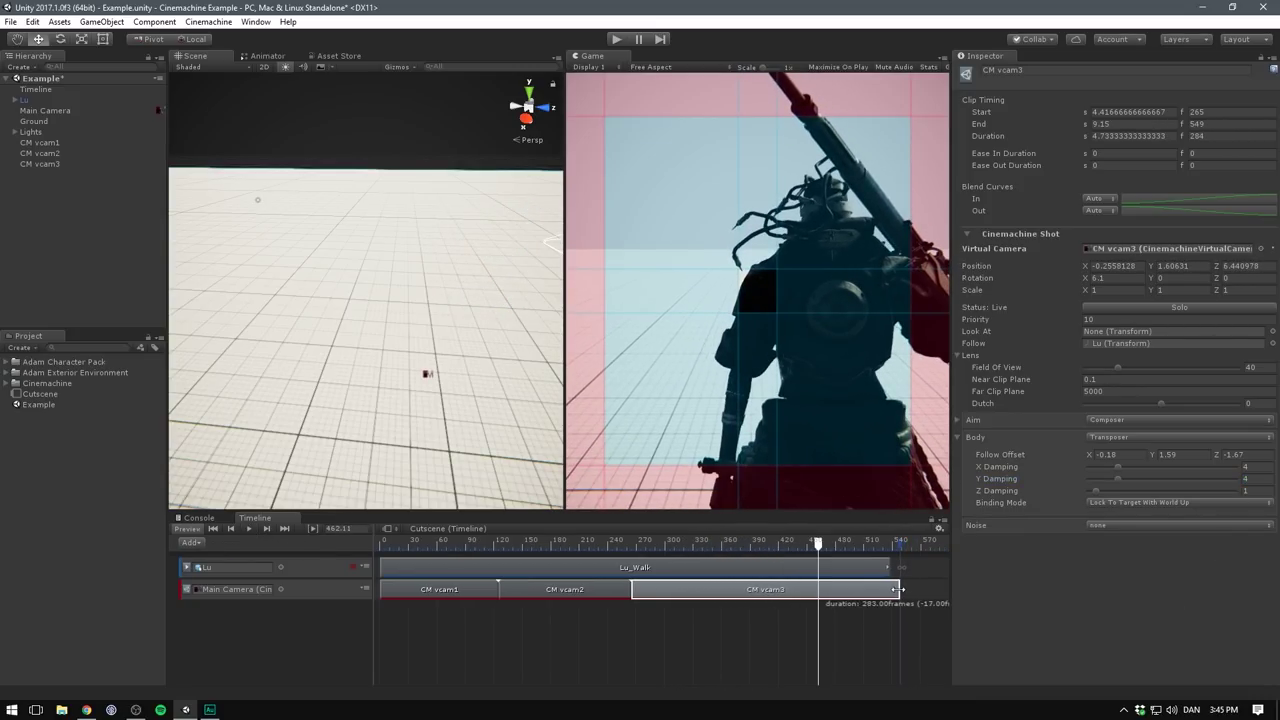
left_click(815, 673)
left_click(249, 528)
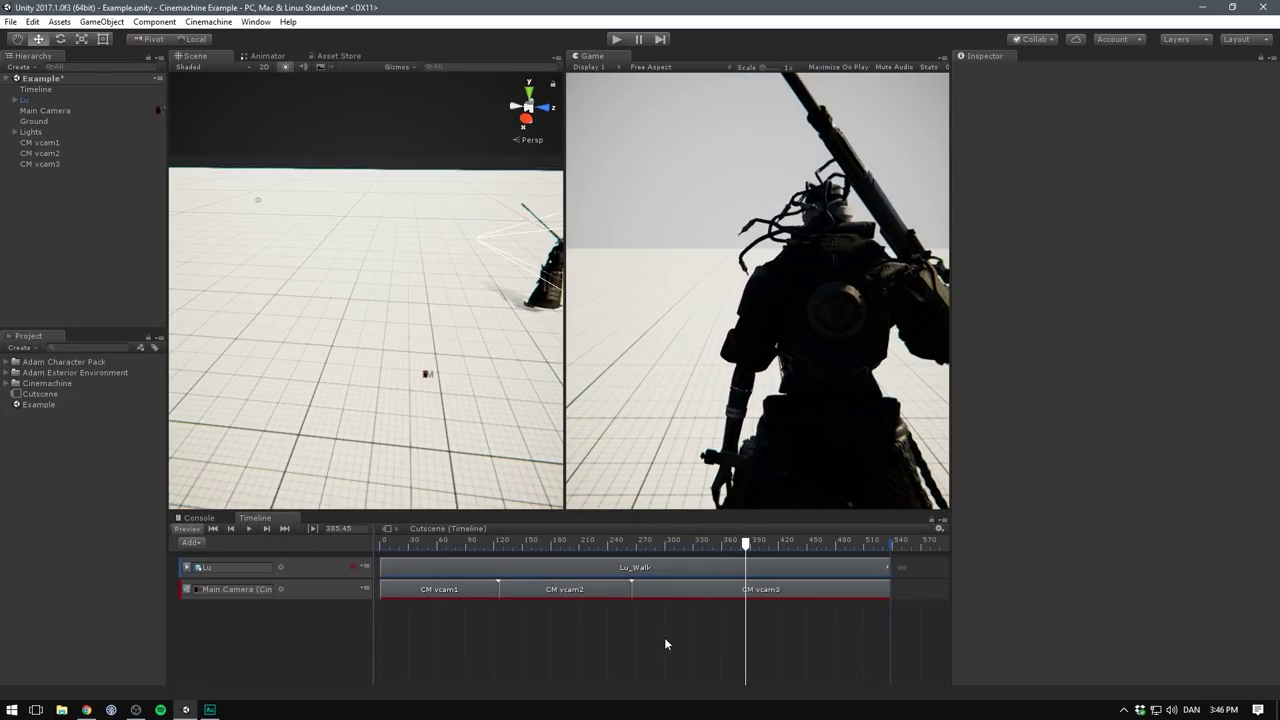
left_click_drag(570, 548, 656, 563)
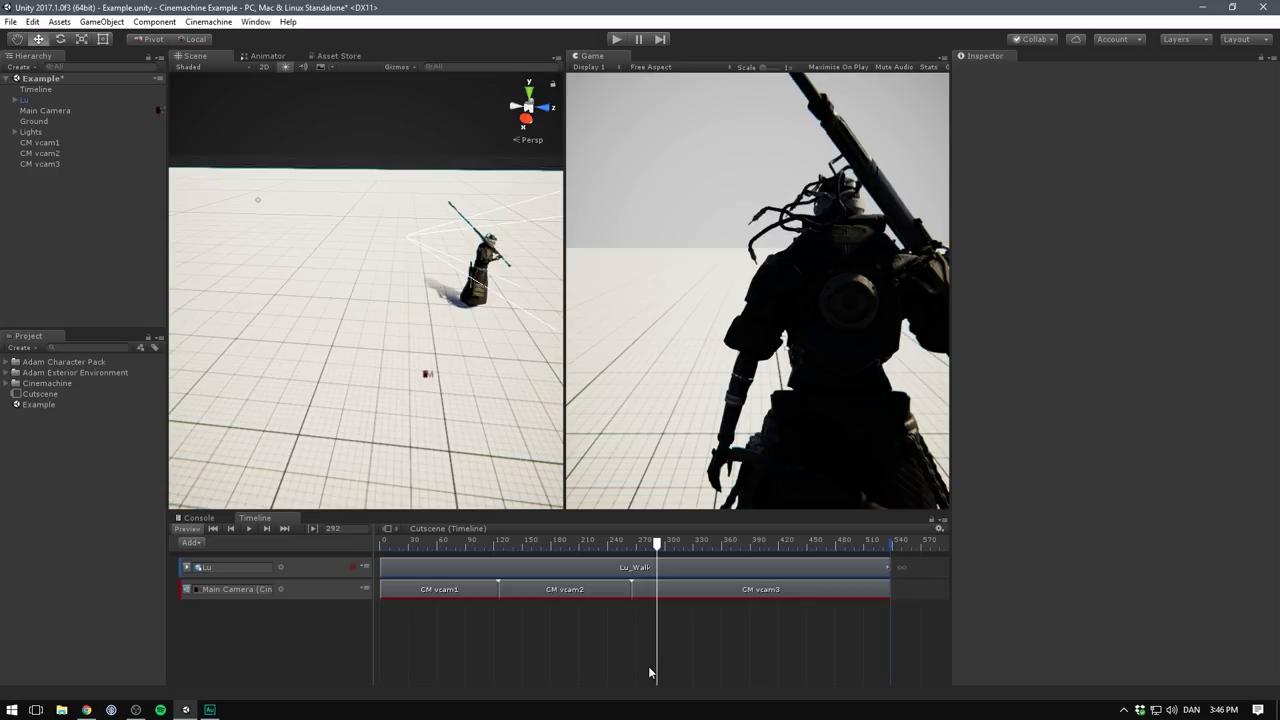
Extend the end of the CM vcam2 clip over the CM vcam3 clip to blend the two shots, and preview the cutscene in Play mode.
left_click(563, 594)
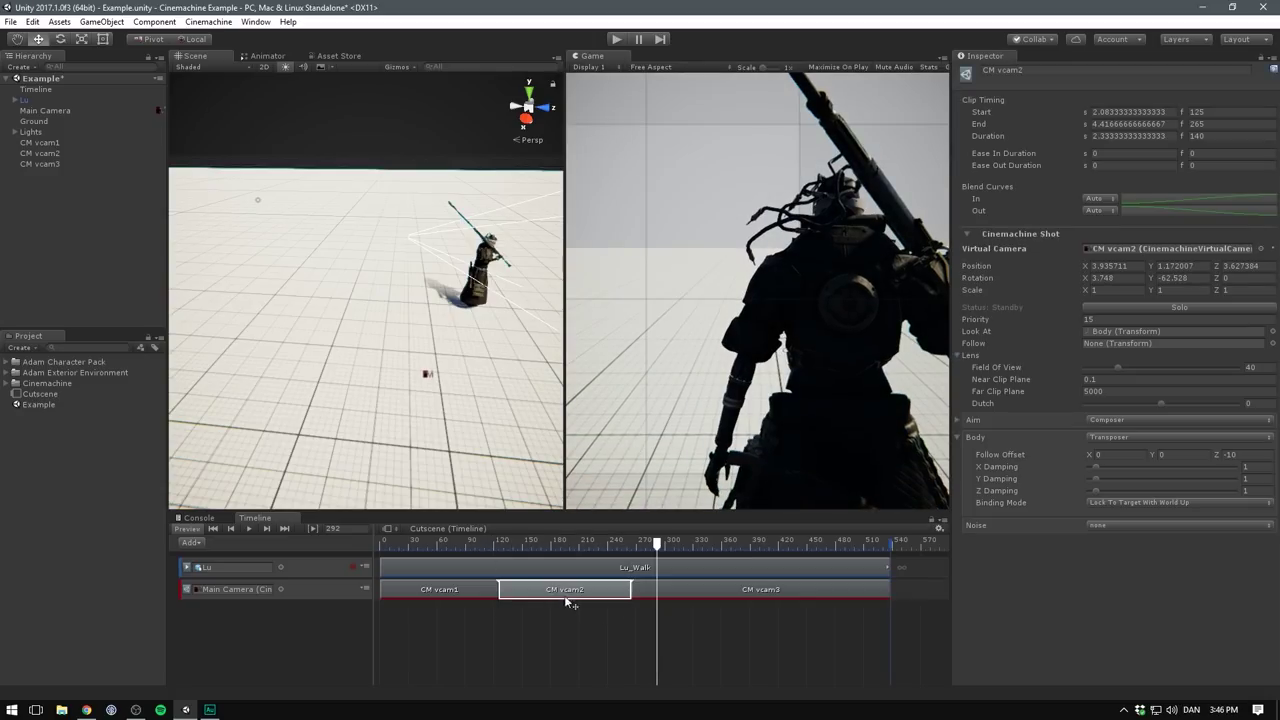
left_click_drag(630, 590, 782, 575)
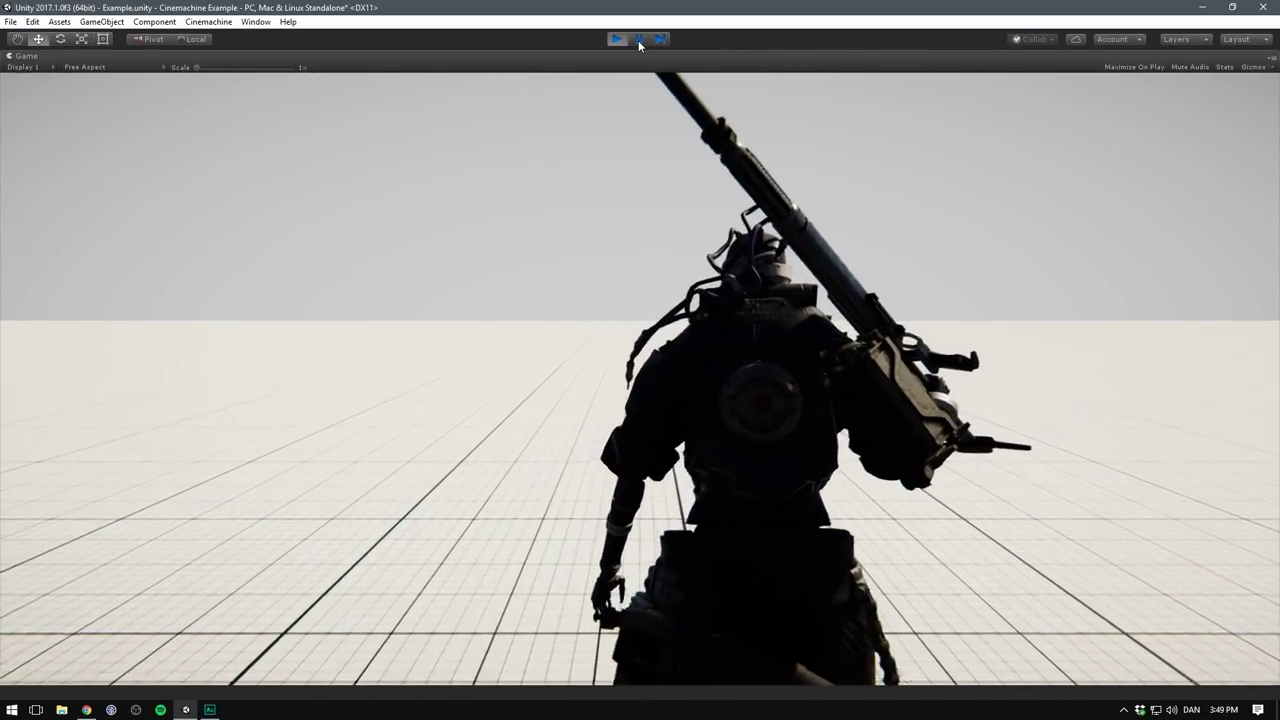
left_click(638, 40)
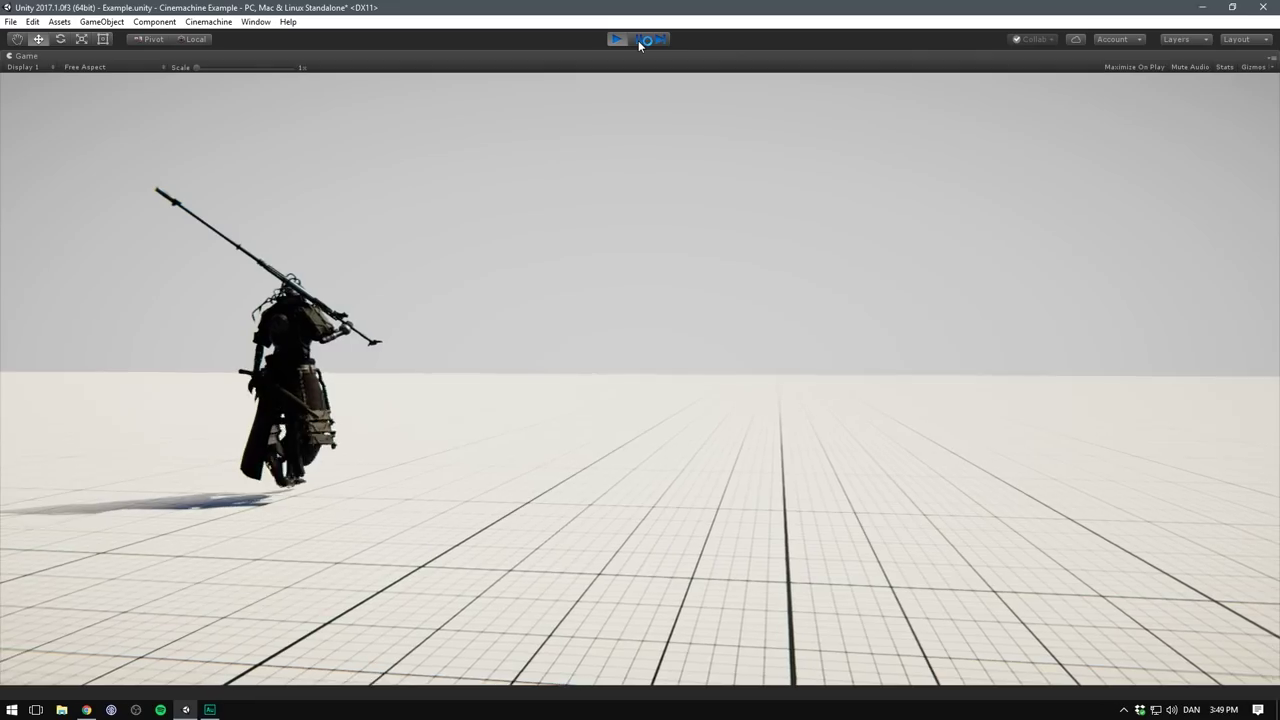